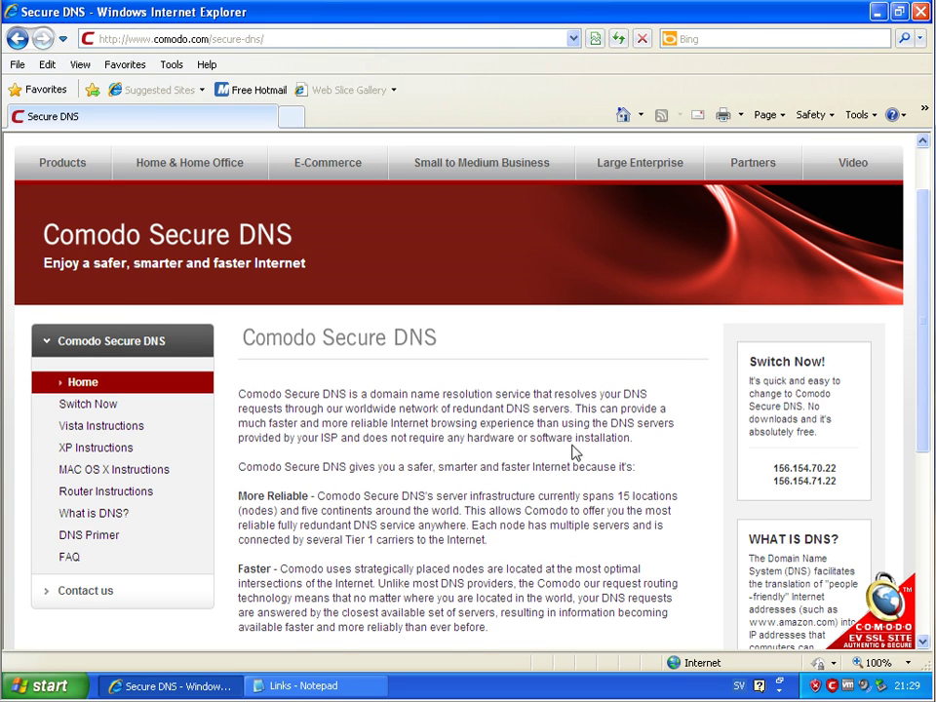
# Read through the DNS article, highlighting passages and the two DNS server addresses.
pyautogui.scroll(-1, 561, 453)
pyautogui.scroll(-1, 575, 453)
pyautogui.scroll(-1, 571, 447)
pyautogui.scroll(4, 555, 436)
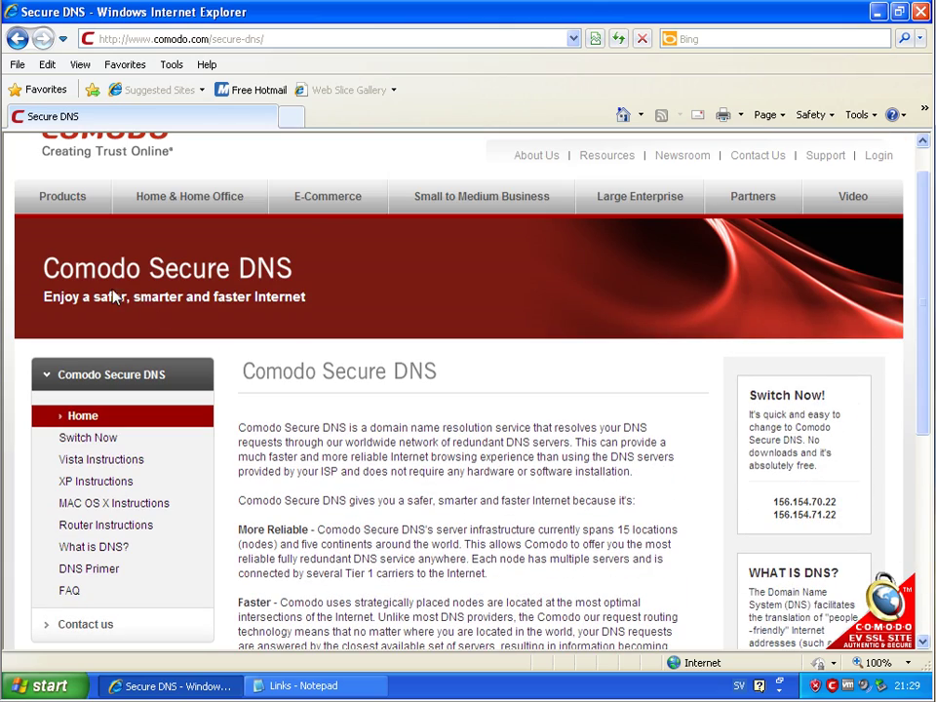
pyautogui.scroll(-3, 439, 426)
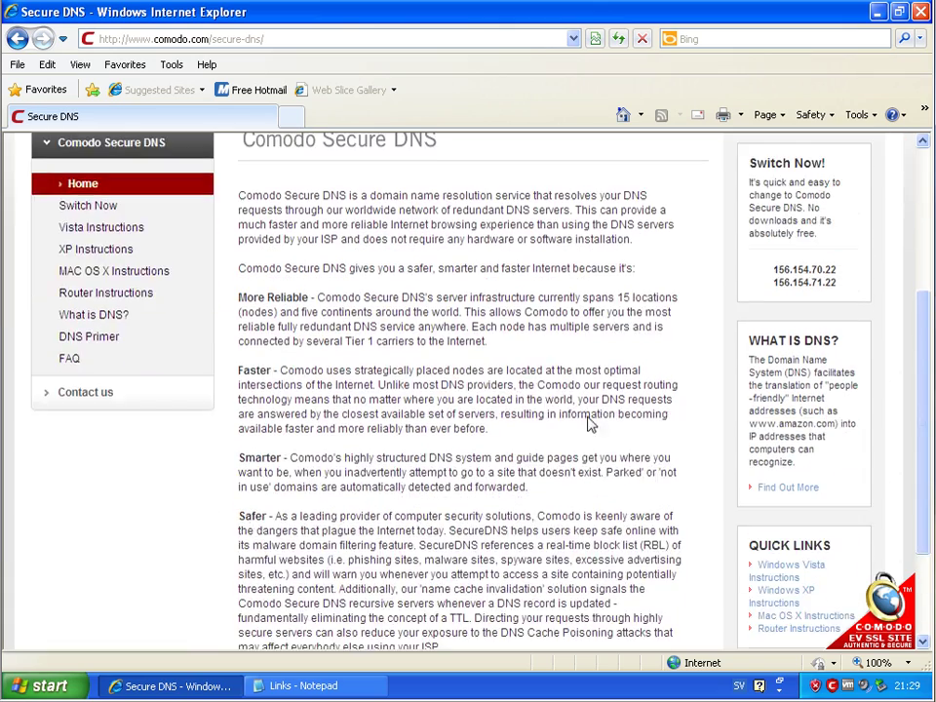
pyautogui.scroll(-1, 606, 420)
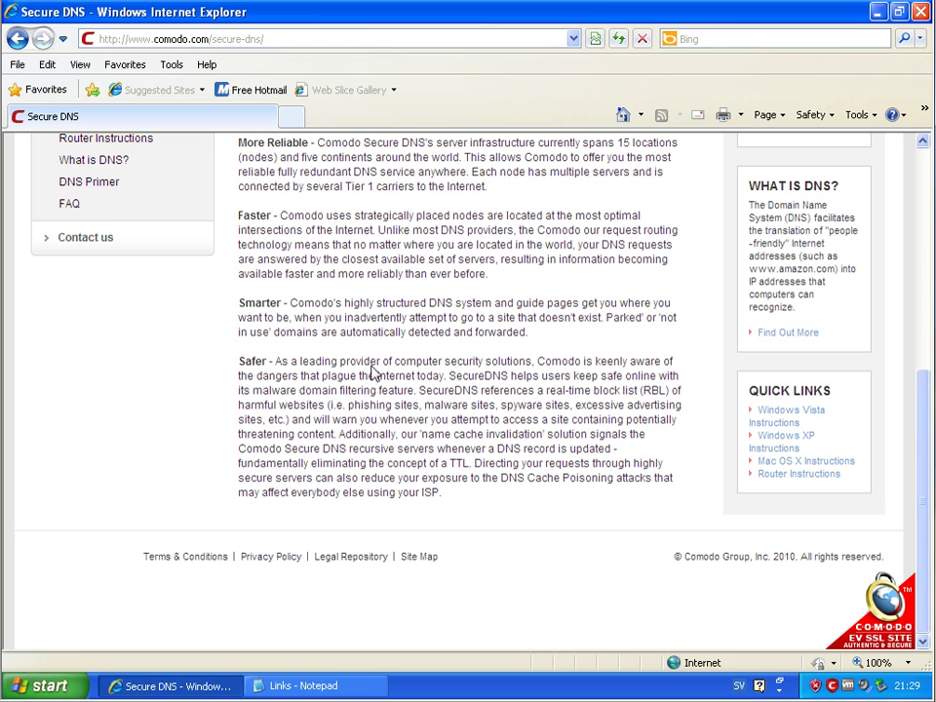
pyautogui.moveTo(240, 364); pyautogui.dragTo(627, 456)
pyautogui.click(634, 455)
pyautogui.scroll(5, 344, 258)
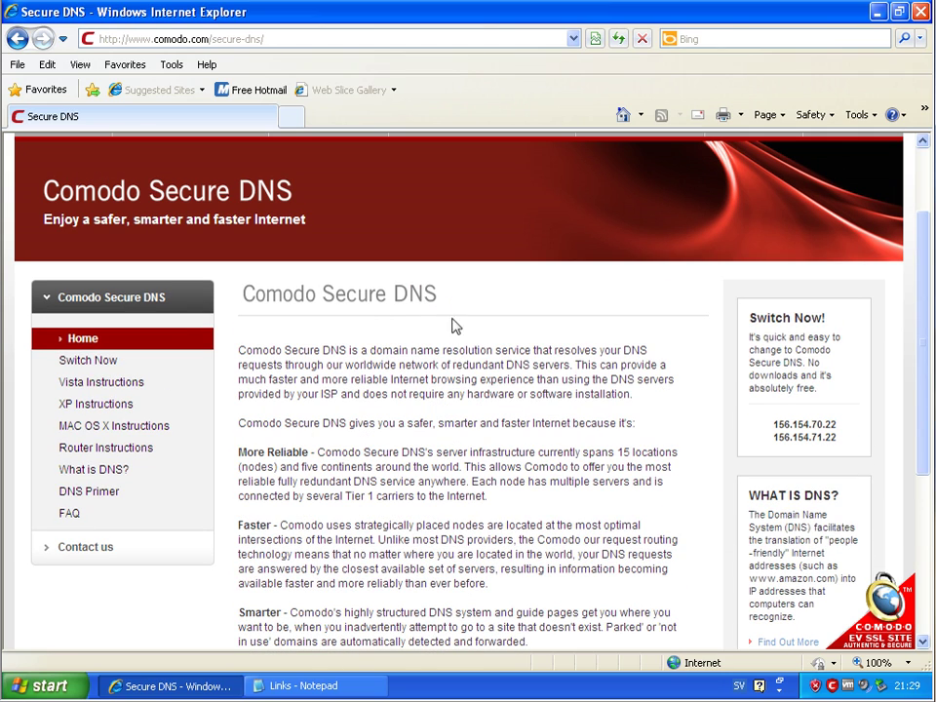
pyautogui.moveTo(837, 444); pyautogui.dragTo(773, 436)
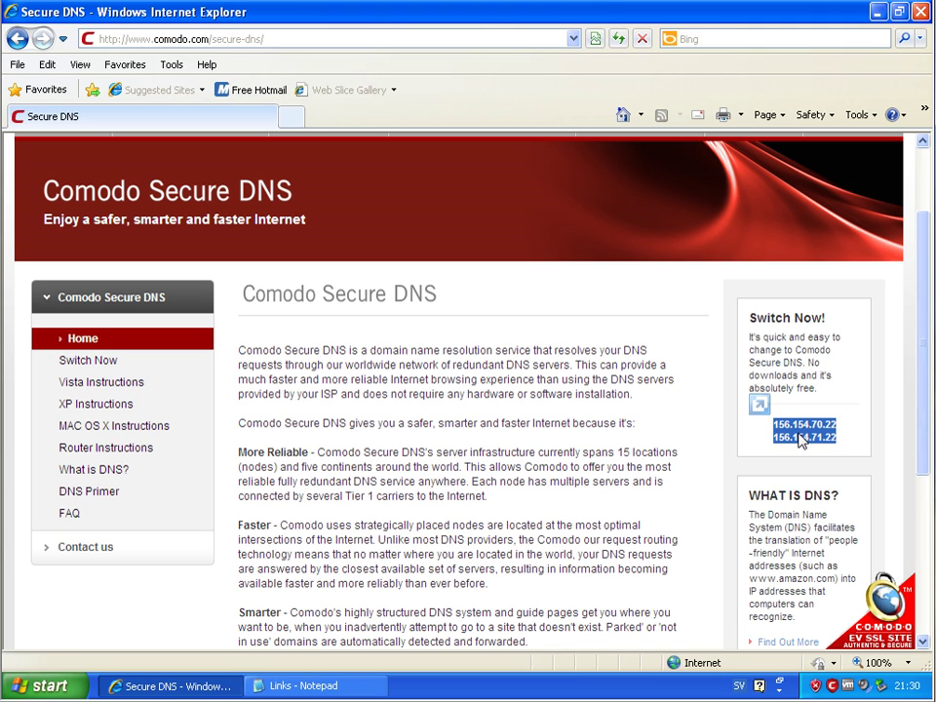
pyautogui.click(400, 393)
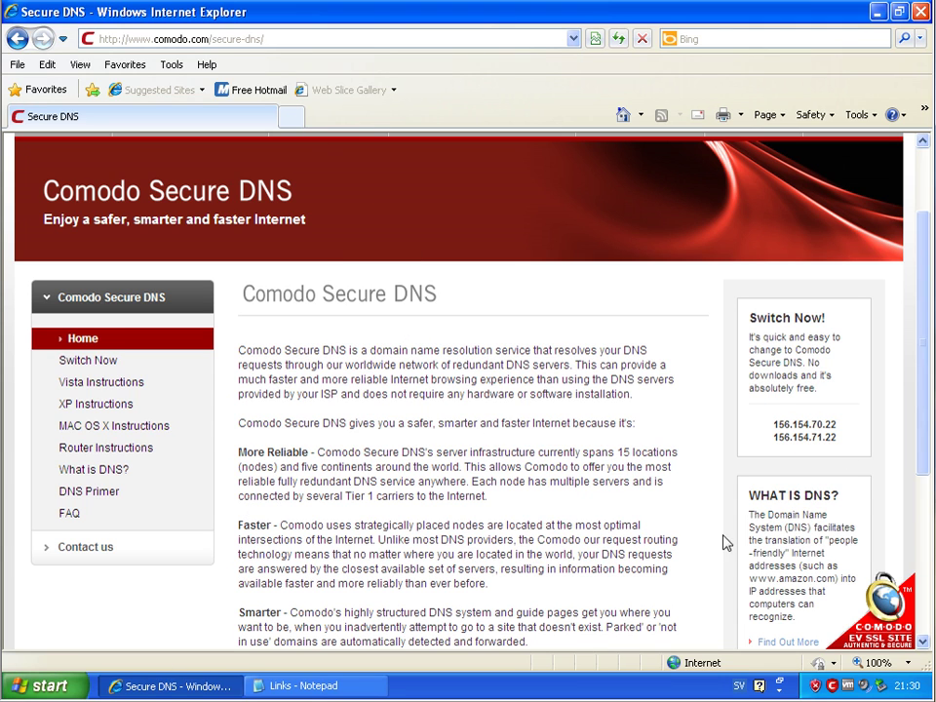
pyautogui.click(341, 682)
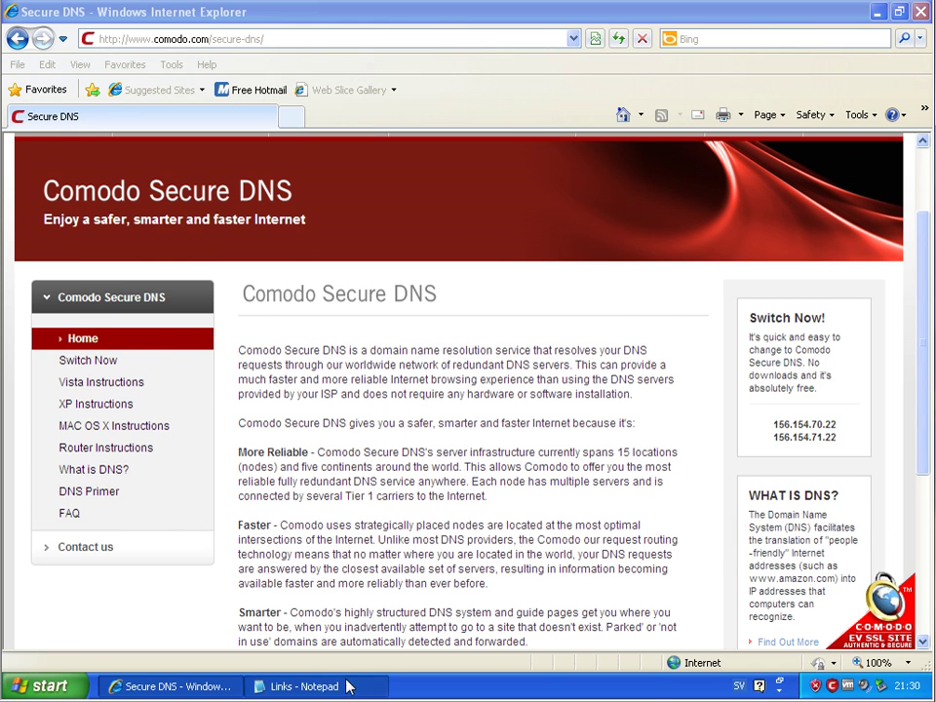
pyautogui.moveTo(338, 169); pyautogui.dragTo(9, 180)
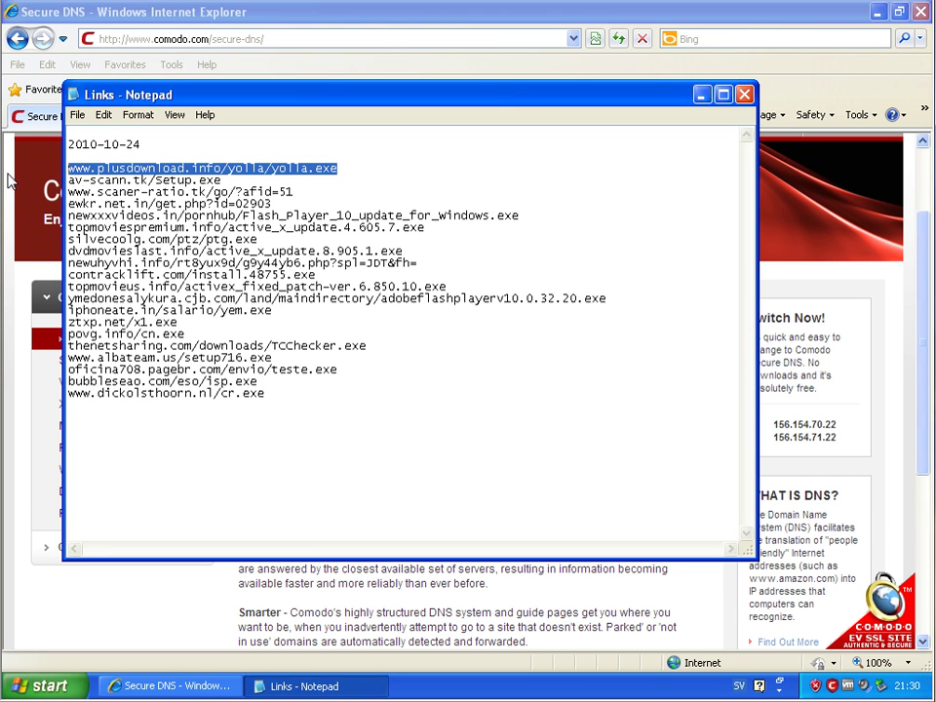
pyautogui.rightClick(152, 168)
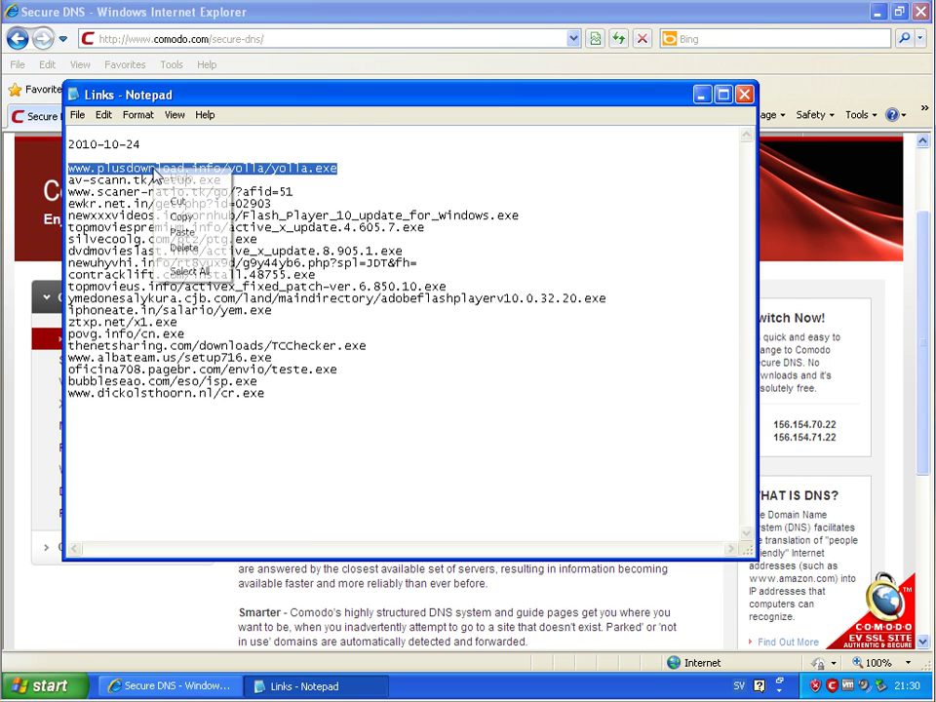
pyautogui.click(183, 216)
pyautogui.click(702, 94)
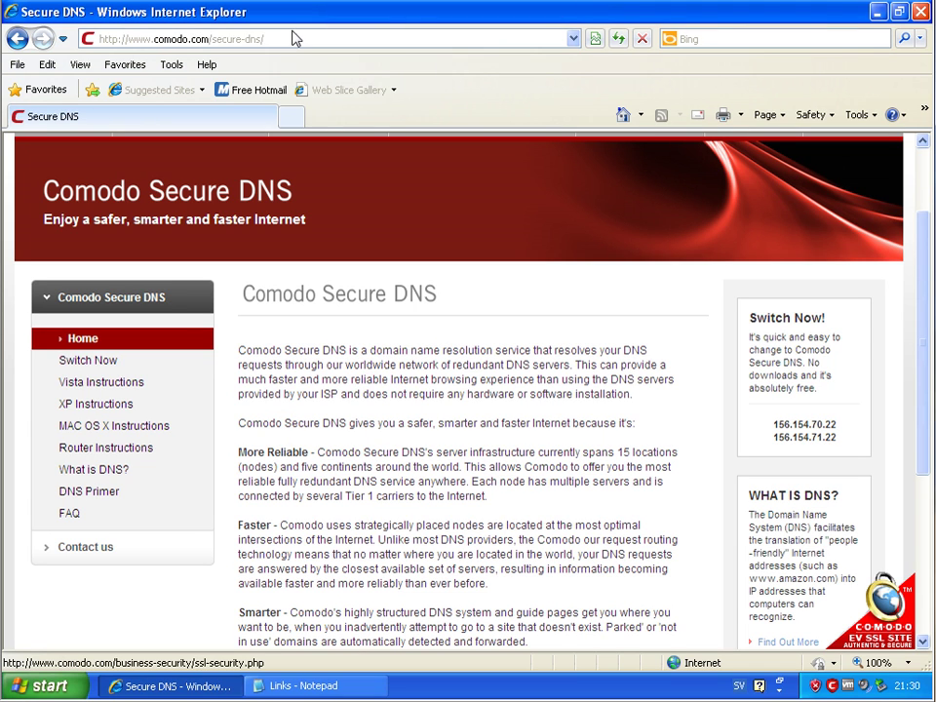
# Load the yolla.exe address and save yolla.exe to My Documents despite the unsafe warning.
pyautogui.click(294, 37)
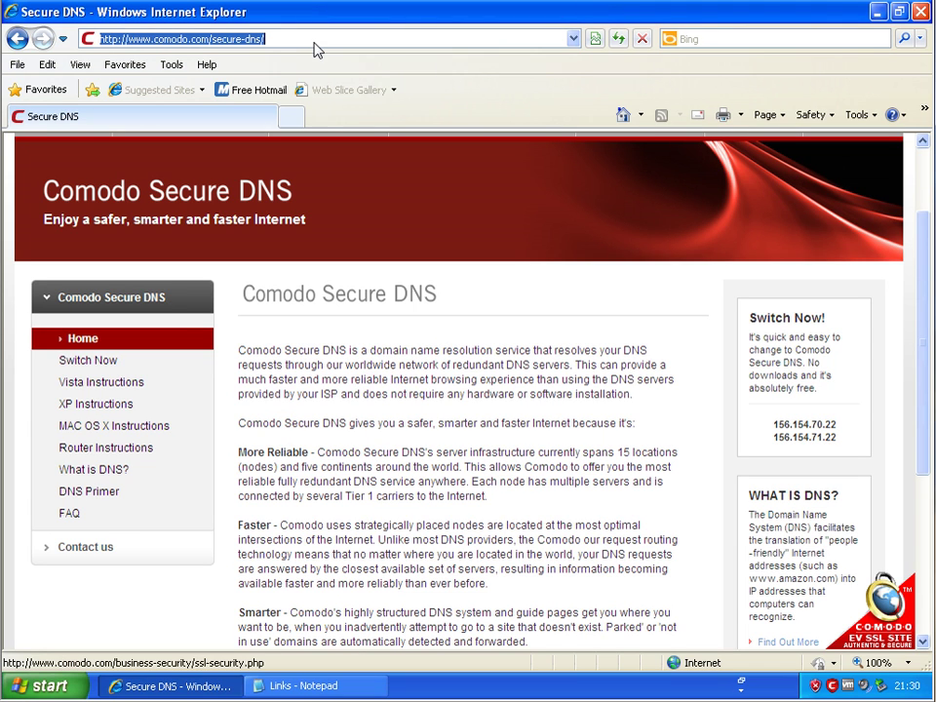
pyautogui.click(621, 114)
pyautogui.rightClick(207, 43)
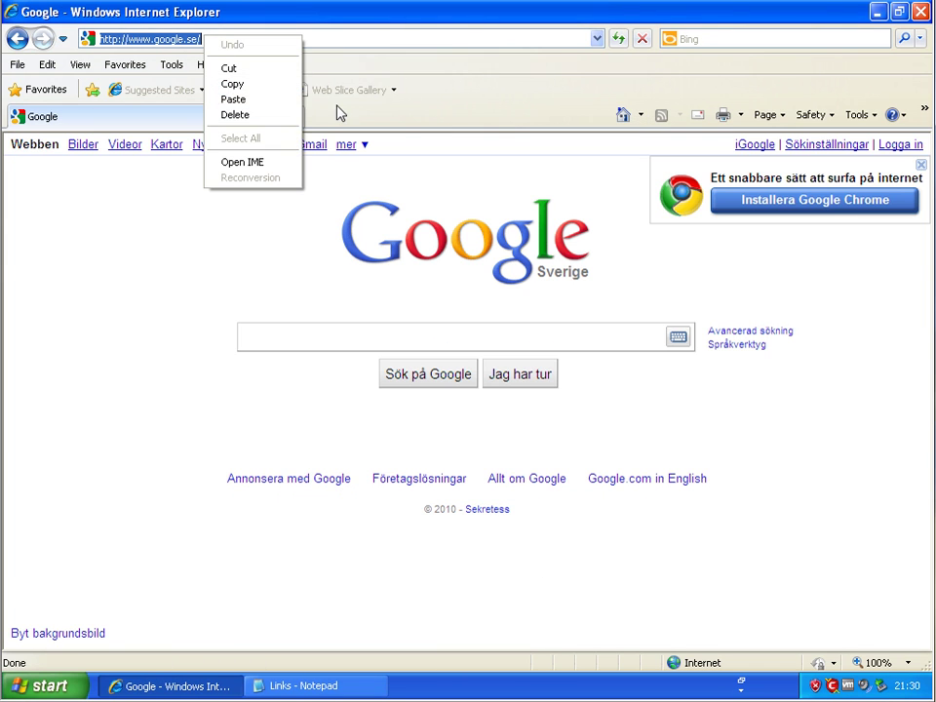
pyautogui.click(273, 98)
pyautogui.press('Return')
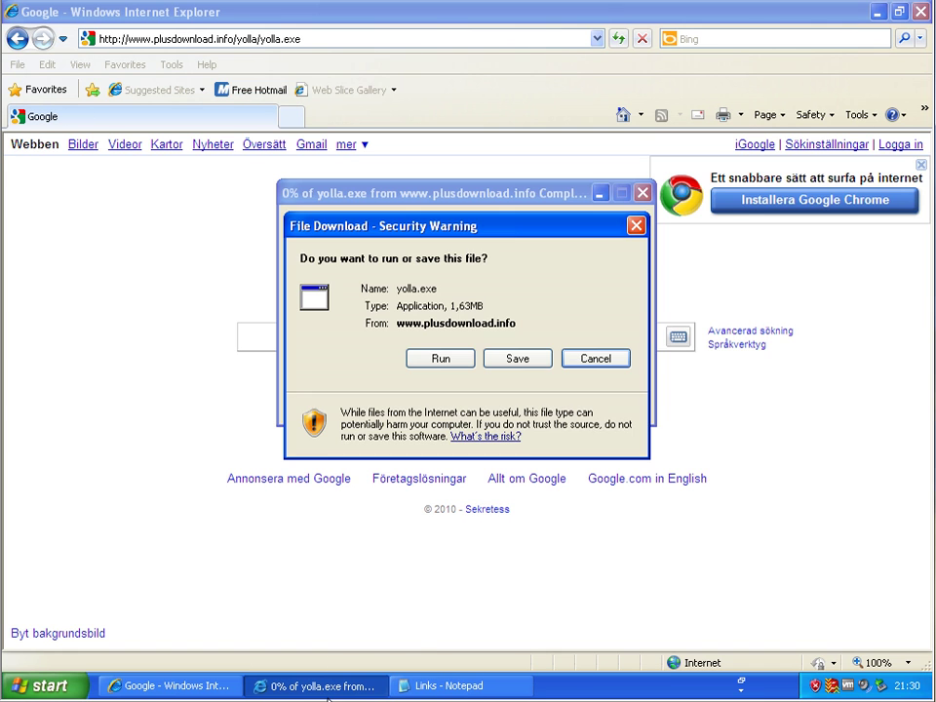
pyautogui.click(505, 359)
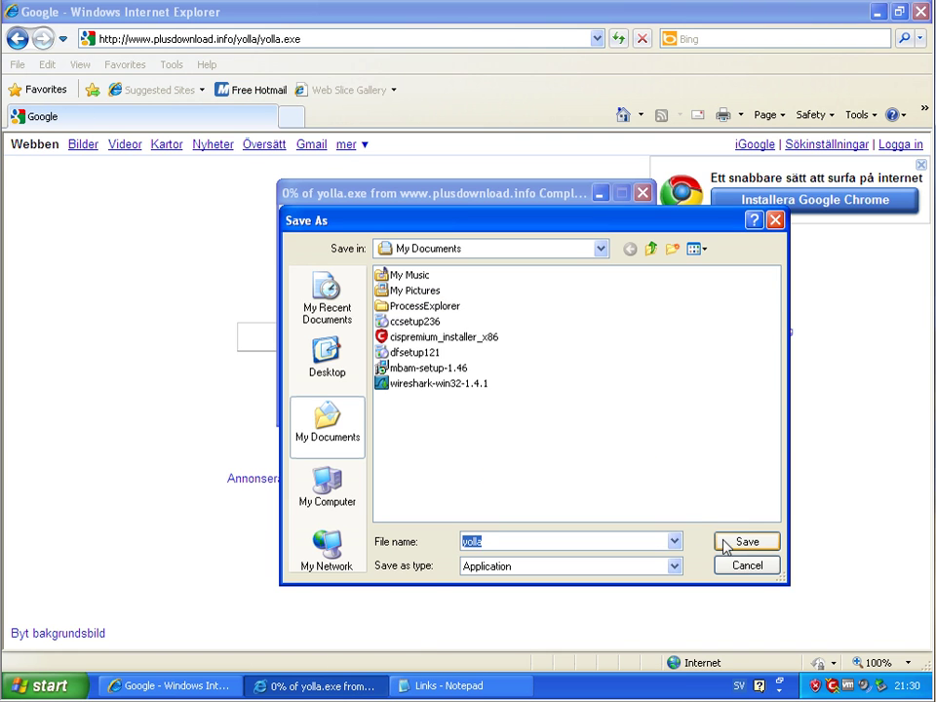
pyautogui.click(733, 542)
pyautogui.click(448, 345)
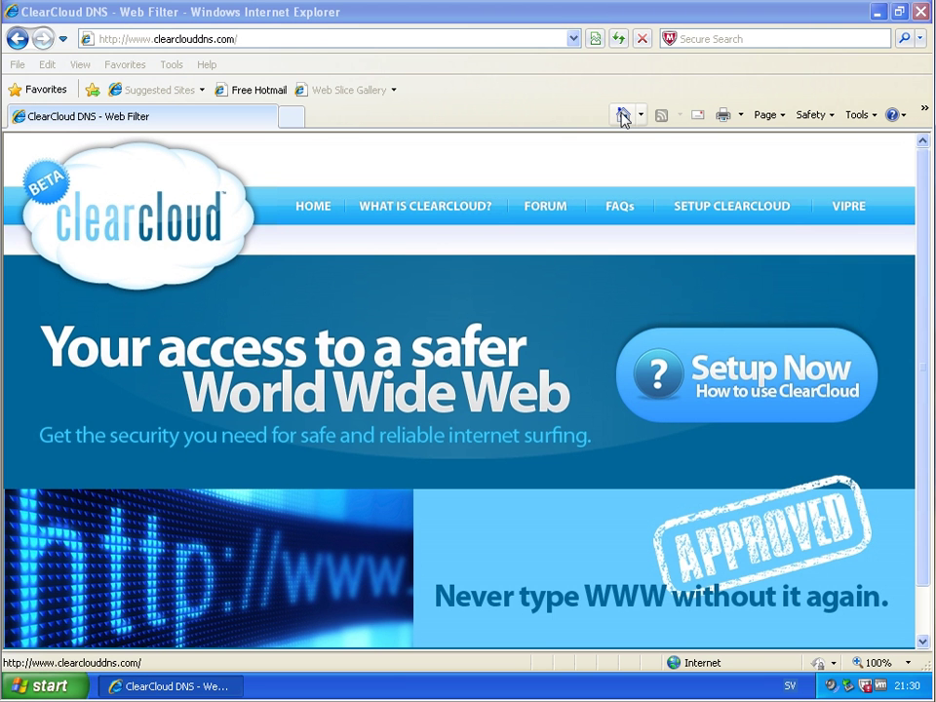
# Load the yolla.exe address again from Google's home page under ClearCloud DNS.
pyautogui.click(622, 116)
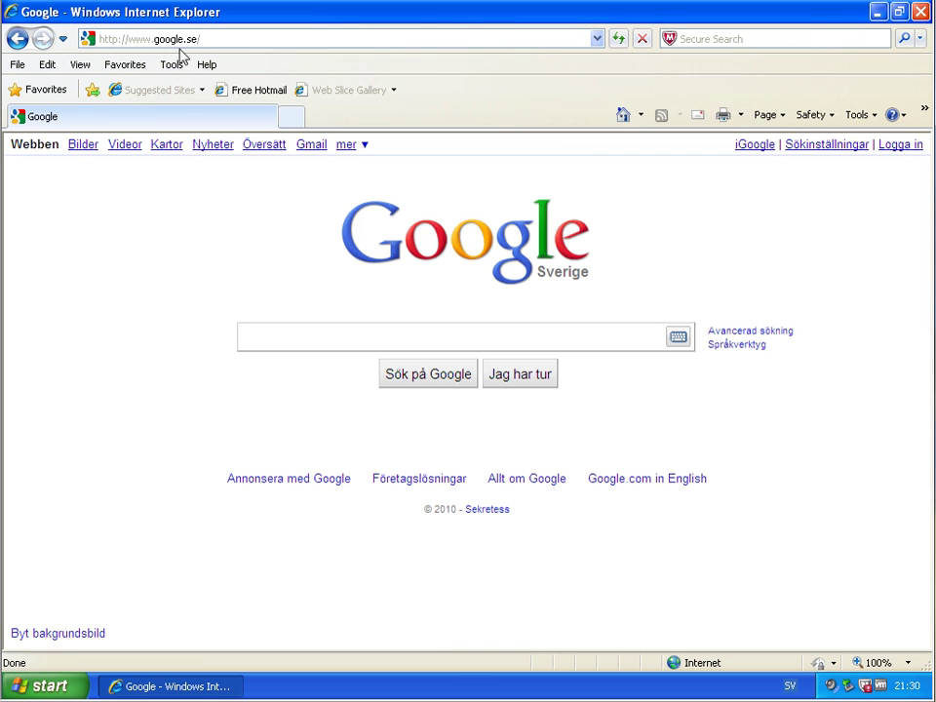
pyautogui.click(179, 41)
pyautogui.rightClick(179, 43)
pyautogui.click(204, 101)
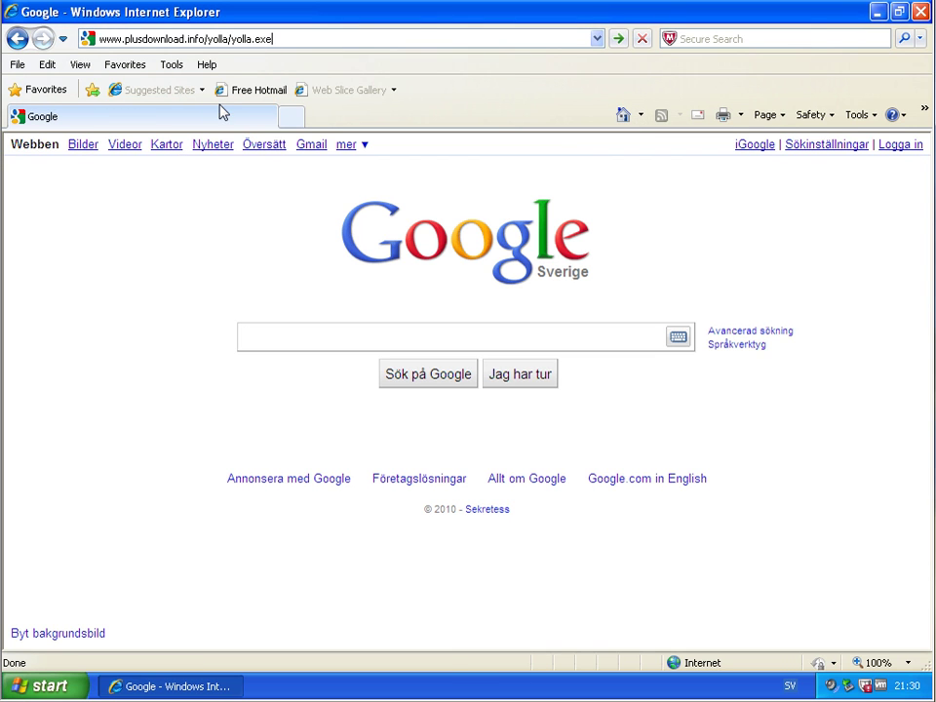
pyautogui.press('Return')
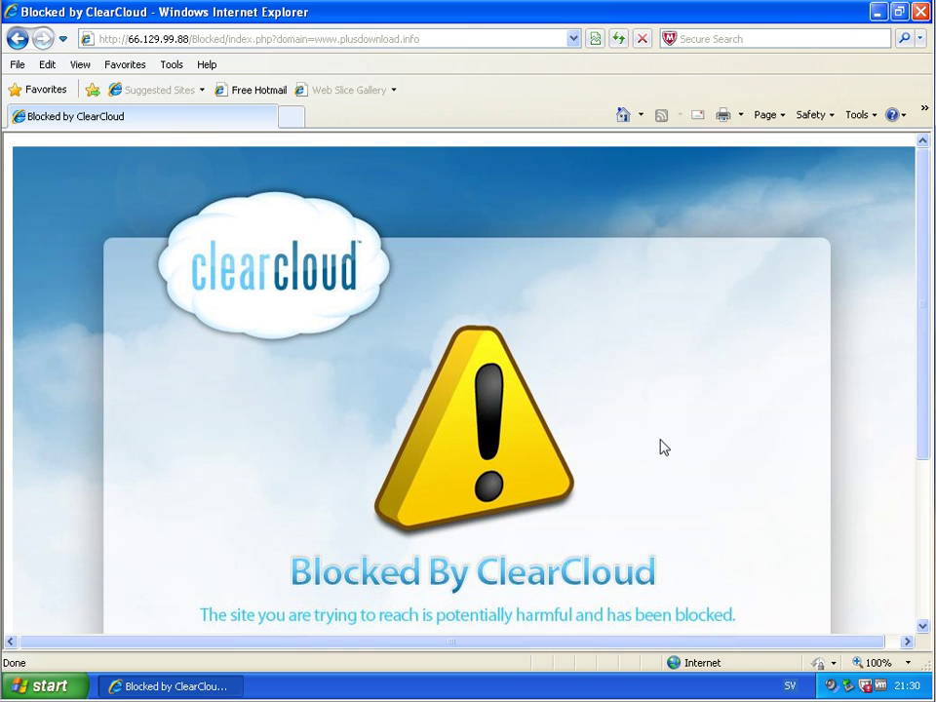
# Review the Blocked by ClearCloud page, return to Google, and close the finished yolla.exe download.
pyautogui.scroll(-2, 662, 446)
pyautogui.scroll(2, 662, 447)
pyautogui.click(622, 114)
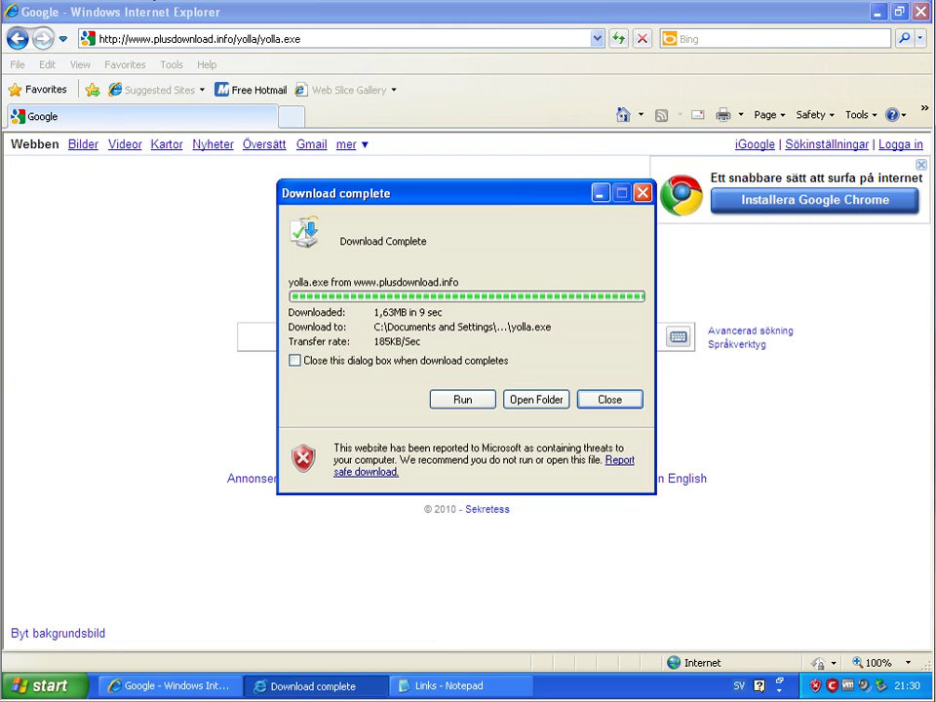
pyautogui.click(612, 402)
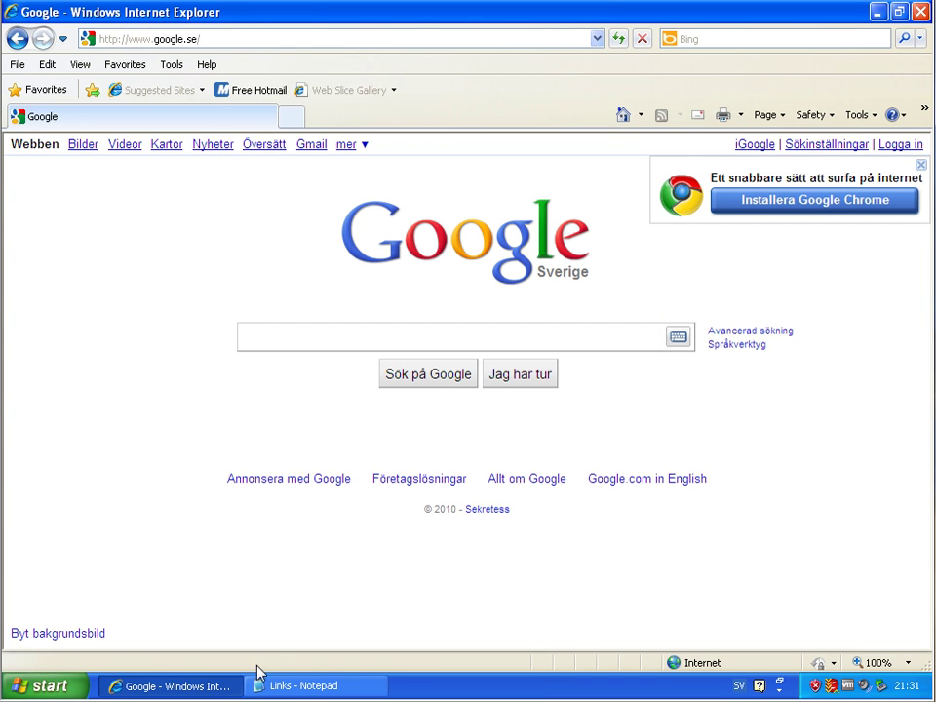
# Copy the second link, av-scann.tk/Setup.exe, from Notepad and load it in the browser.
pyautogui.click(298, 685)
pyautogui.moveTo(222, 181); pyautogui.dragTo(59, 185)
pyautogui.rightClick(82, 188)
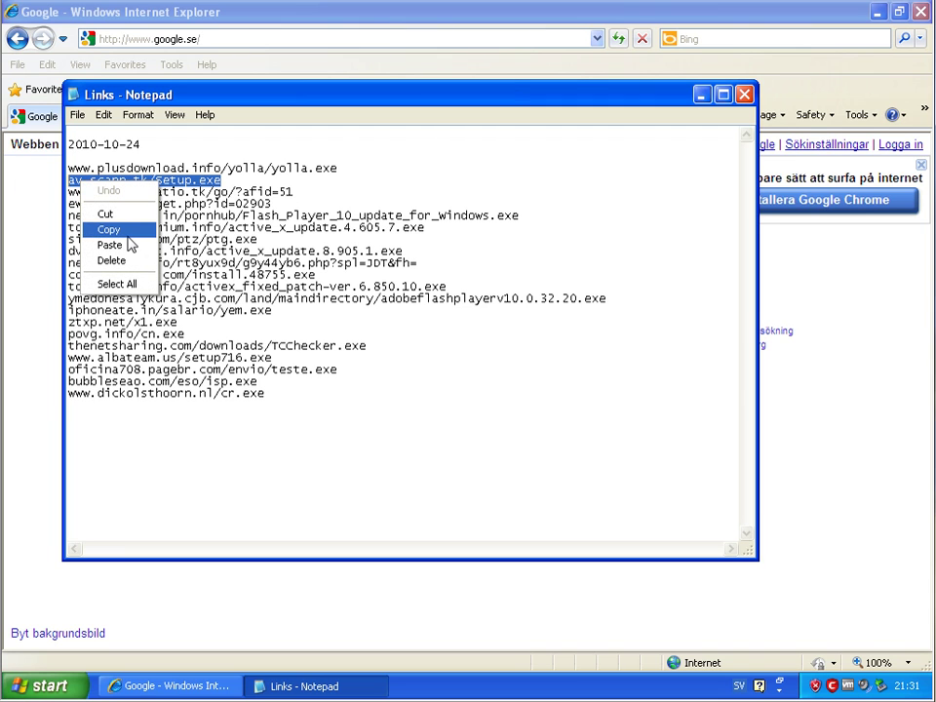
pyautogui.click(104, 231)
pyautogui.click(22, 190)
pyautogui.click(251, 39)
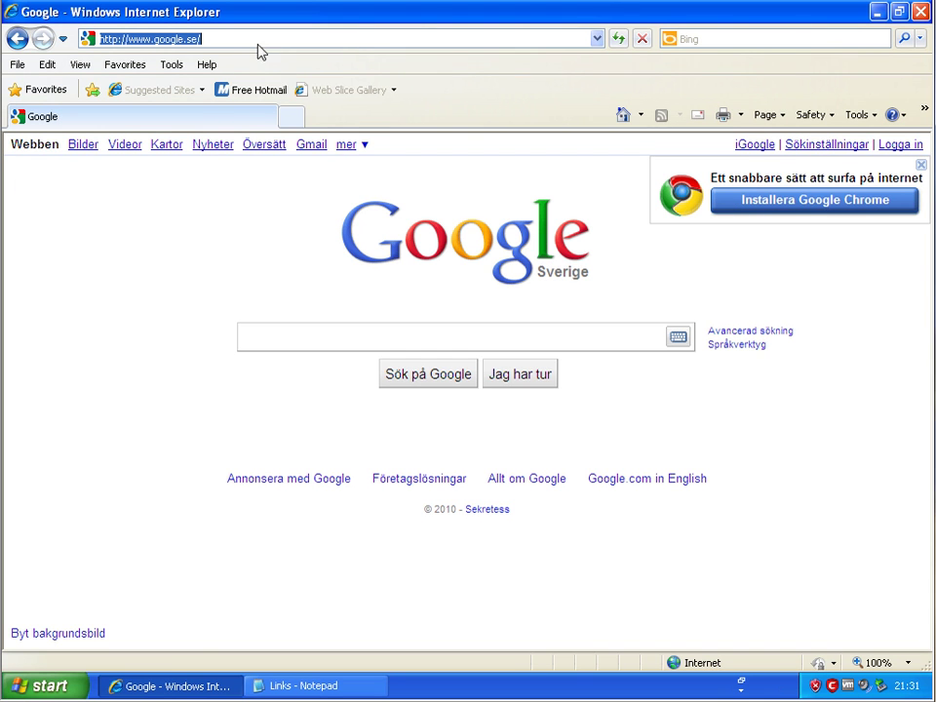
pyautogui.rightClick(257, 44)
pyautogui.click(285, 108)
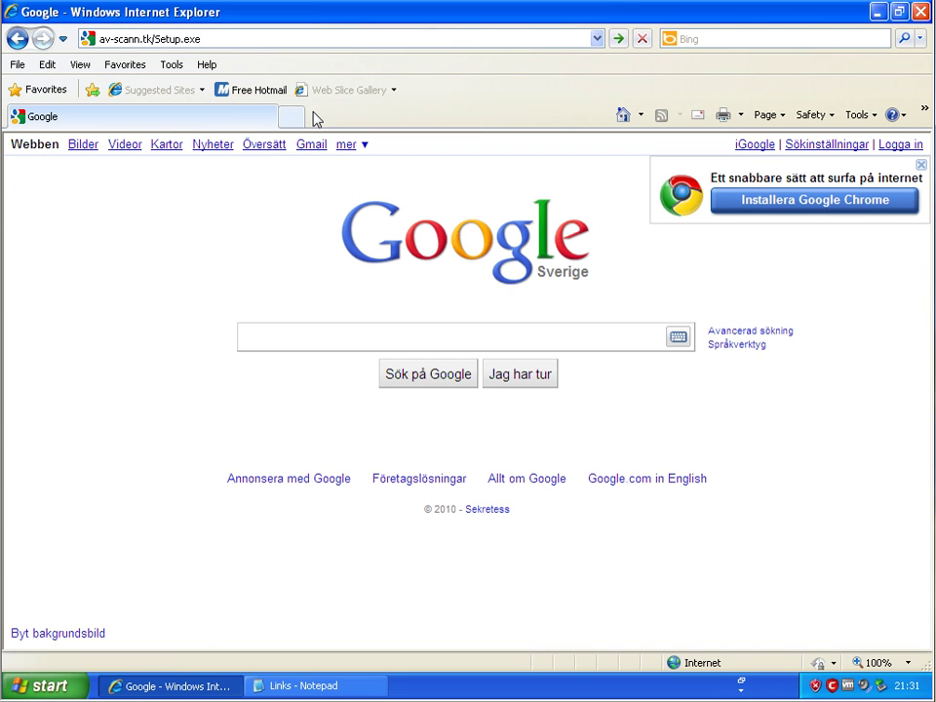
pyautogui.press('Return')
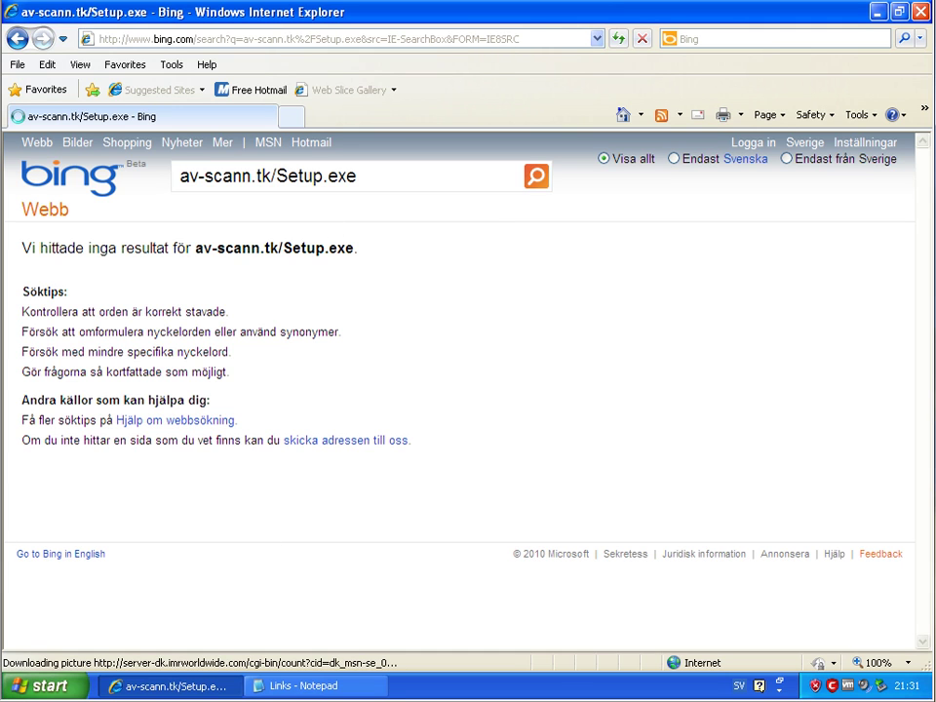
# Retry the av-scann.tk address, which gives only an empty Bing search, then return to Google.
pyautogui.click(334, 41)
pyautogui.click(623, 114)
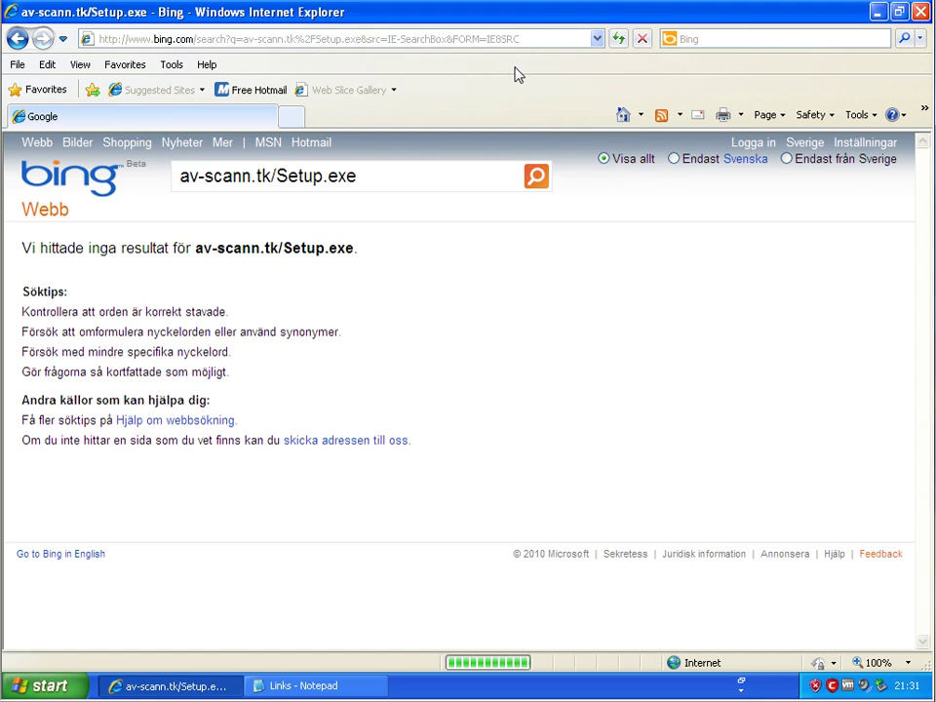
pyautogui.click(456, 38)
pyautogui.hotkey('ctrl', 'v')
pyautogui.press('Return')
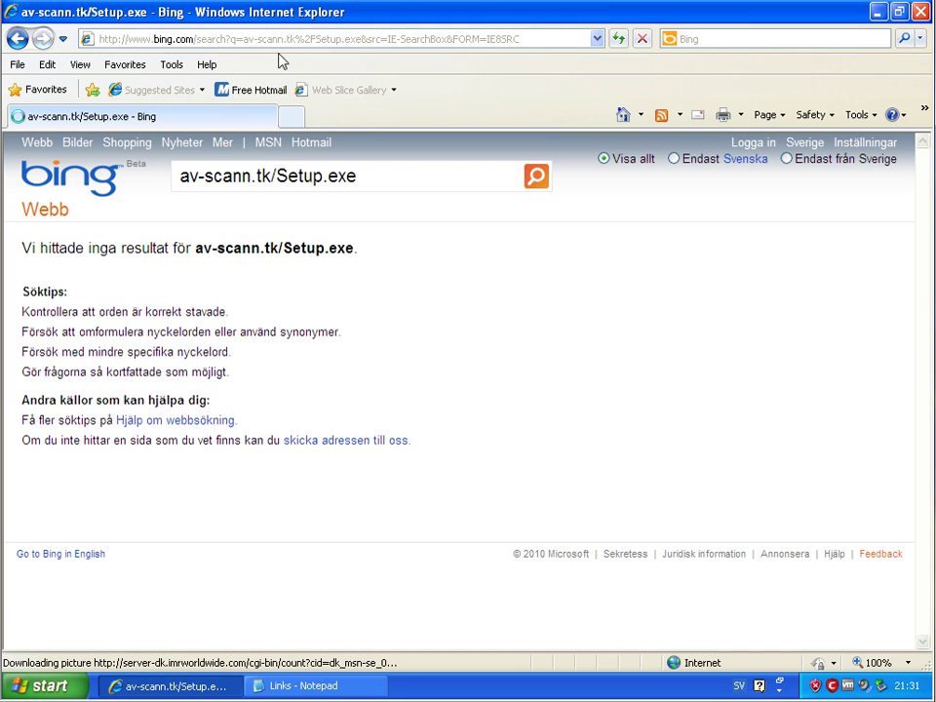
pyautogui.click(616, 111)
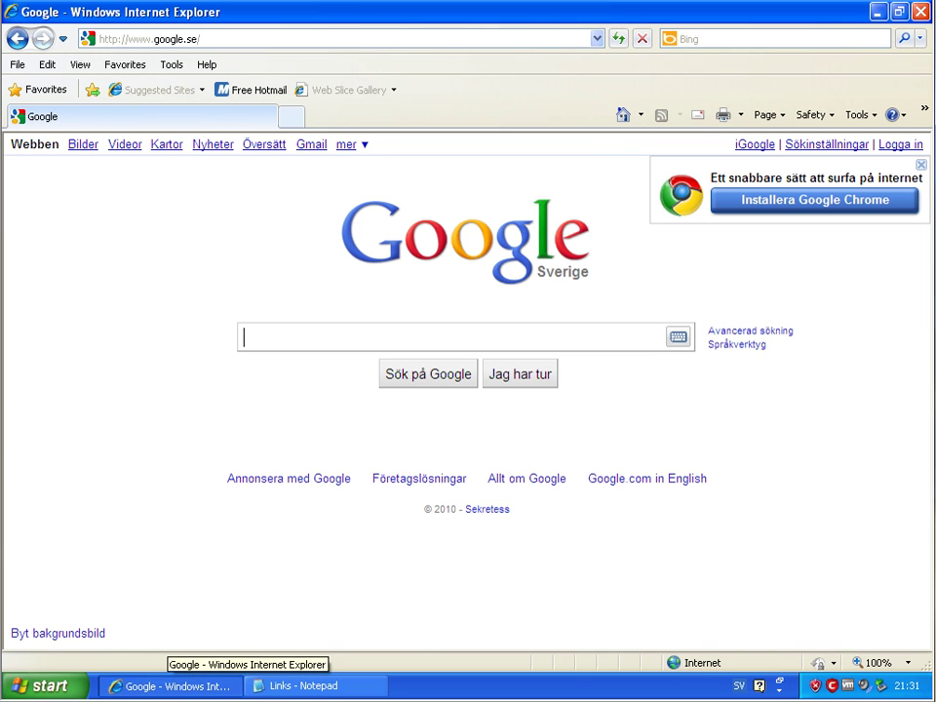
pyautogui.click(360, 688)
pyautogui.moveTo(295, 192); pyautogui.dragTo(68, 192)
pyautogui.rightClick(89, 194)
pyautogui.click(122, 243)
# Load the scaner-ratio.tk address, save scanner.exe, and close the download-complete notice.
pyautogui.click(417, 42)
pyautogui.click(417, 44)
pyautogui.rightClick(417, 44)
pyautogui.click(456, 106)
pyautogui.press('Return')
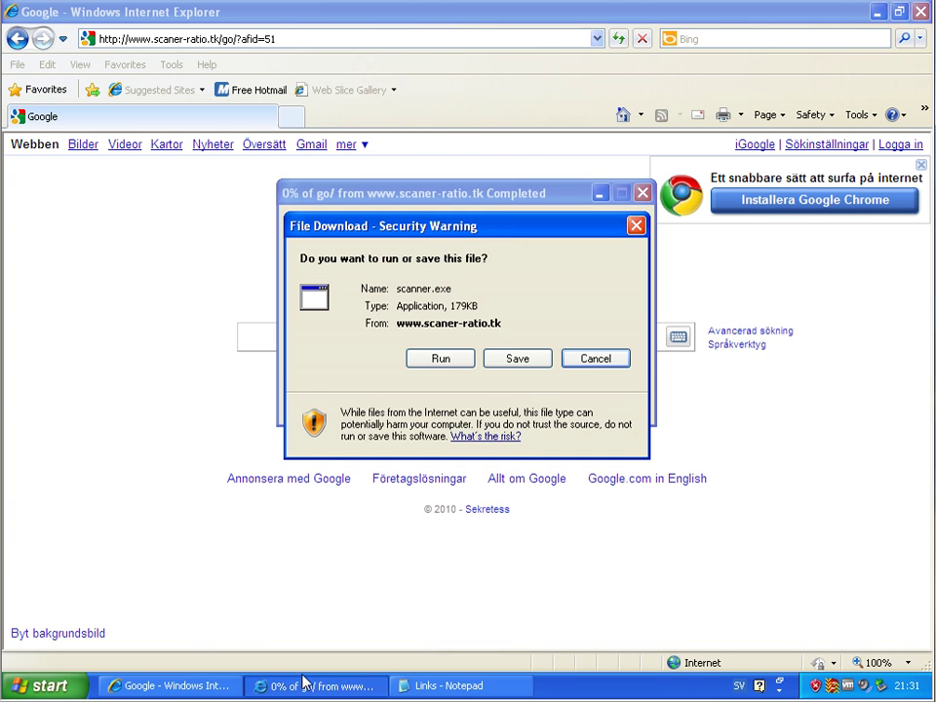
pyautogui.click(518, 358)
pyautogui.click(725, 545)
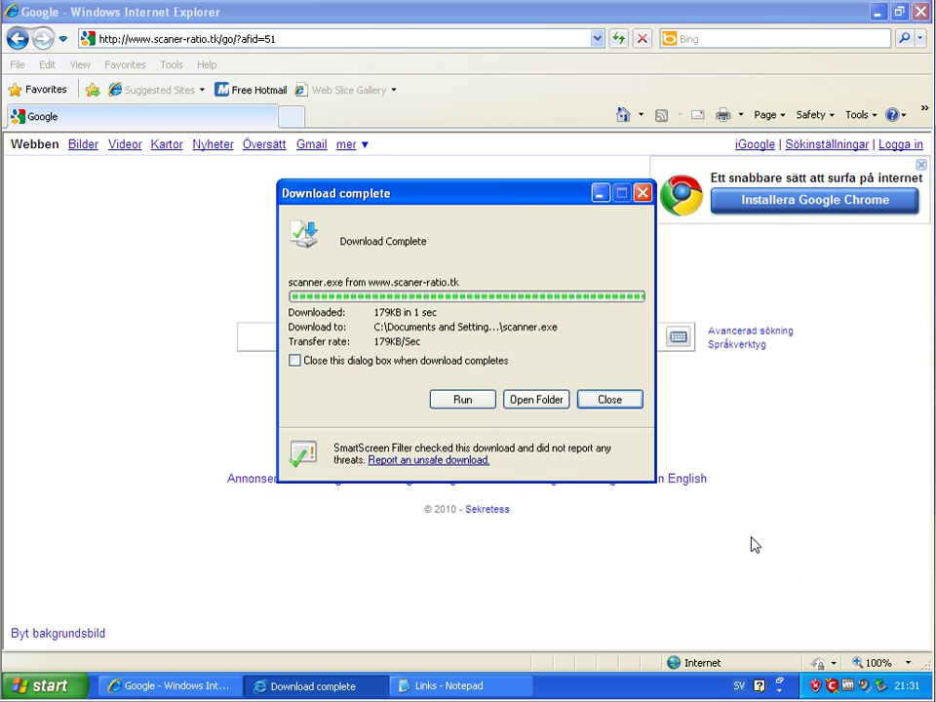
pyautogui.click(609, 402)
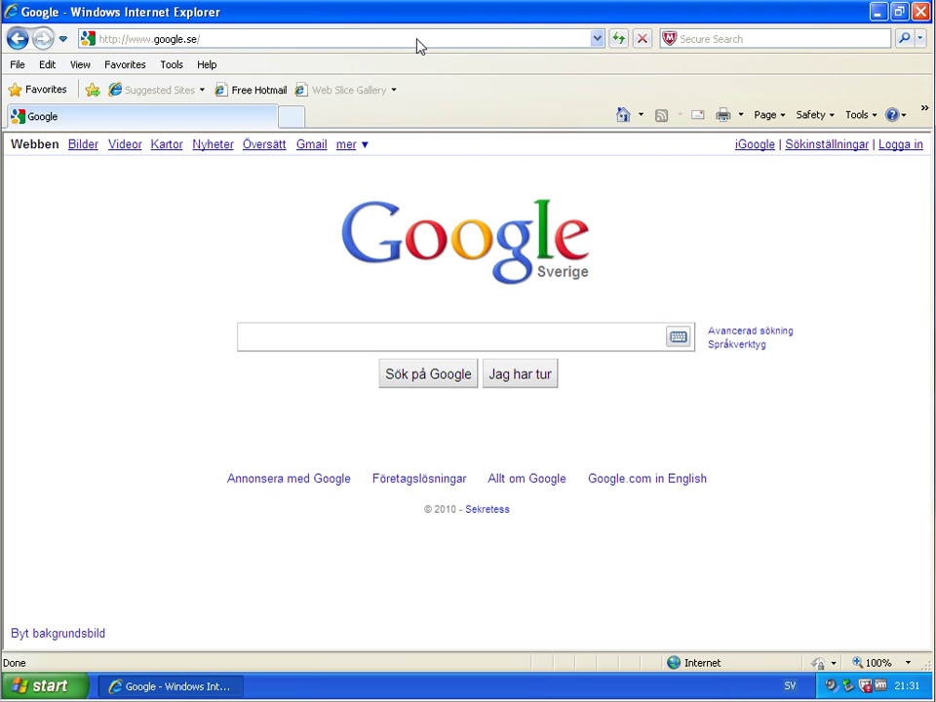
# Reload the scaner-ratio.tk link, save scanner.exe a second time, and close the completion notice.
pyautogui.click(417, 41)
pyautogui.rightClick(418, 41)
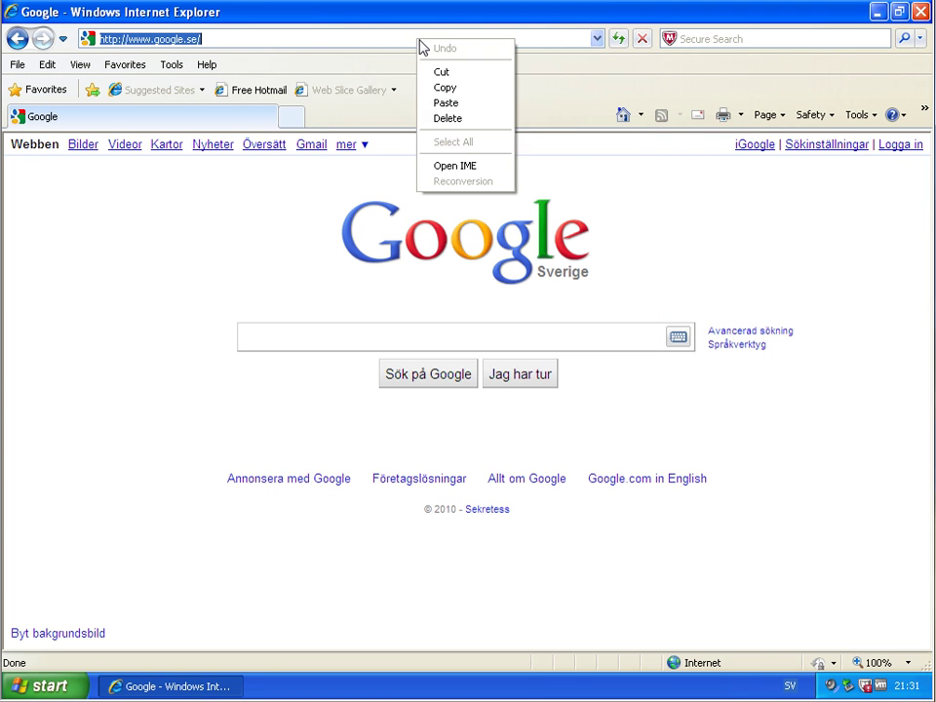
pyautogui.click(454, 101)
pyautogui.press('Return')
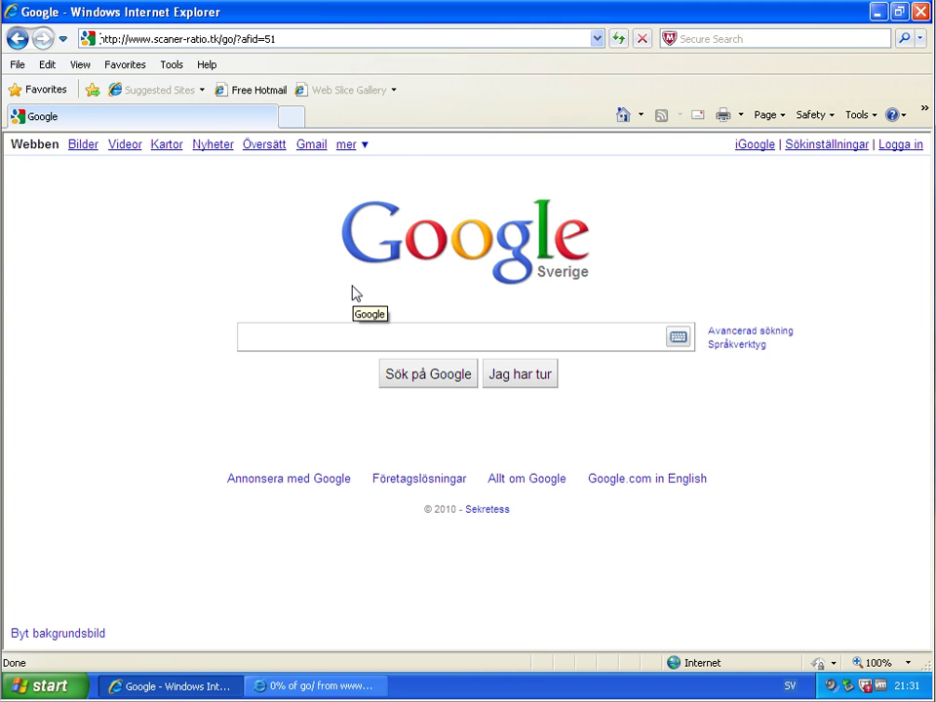
pyautogui.click(347, 685)
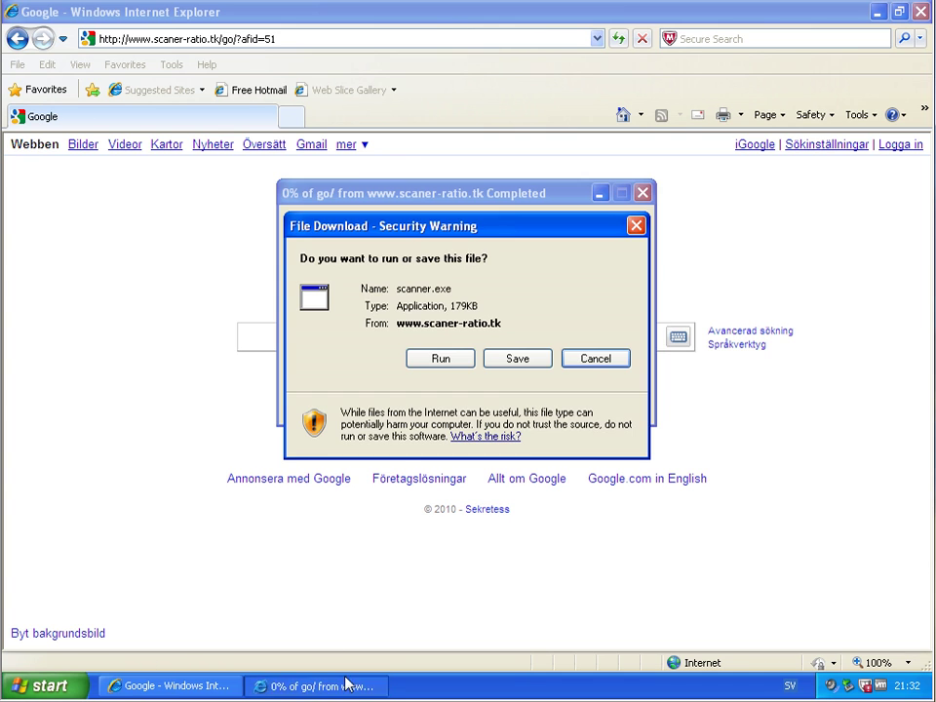
pyautogui.click(520, 361)
pyautogui.click(758, 547)
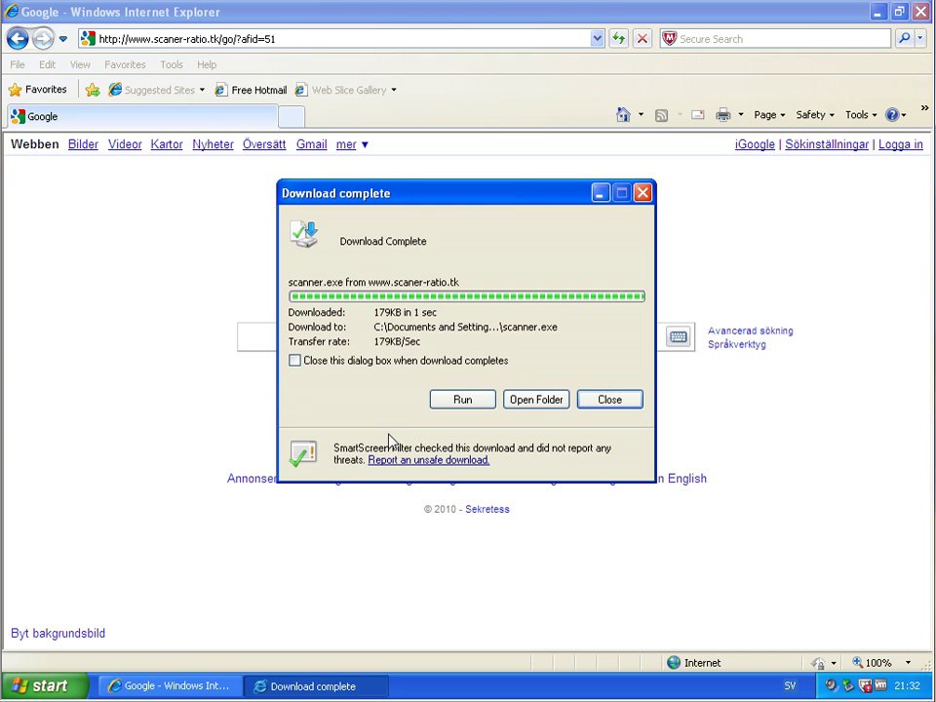
pyautogui.click(626, 397)
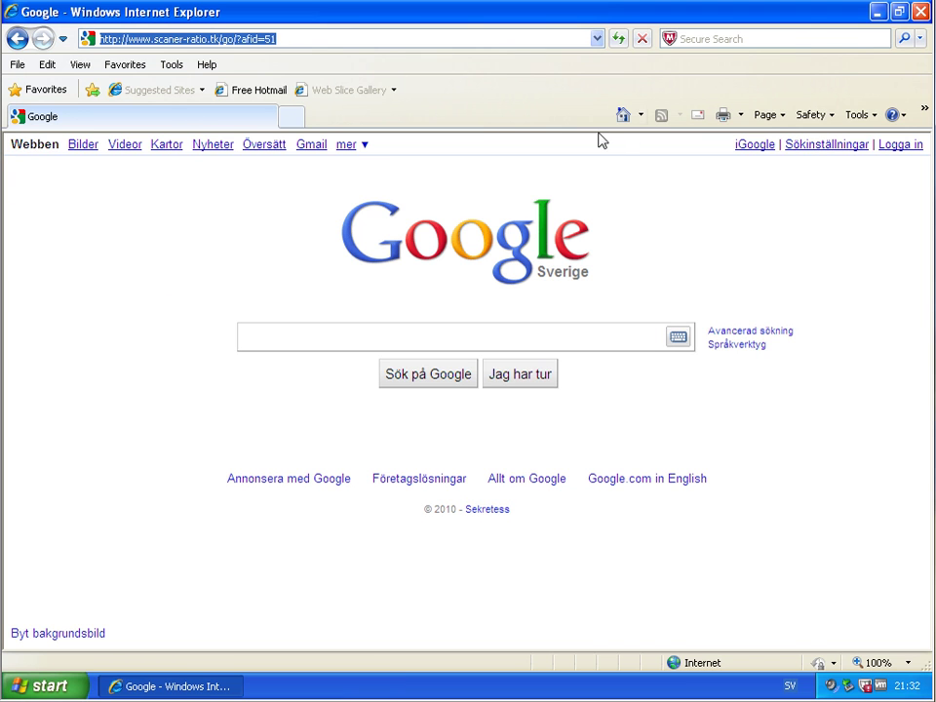
pyautogui.click(634, 117)
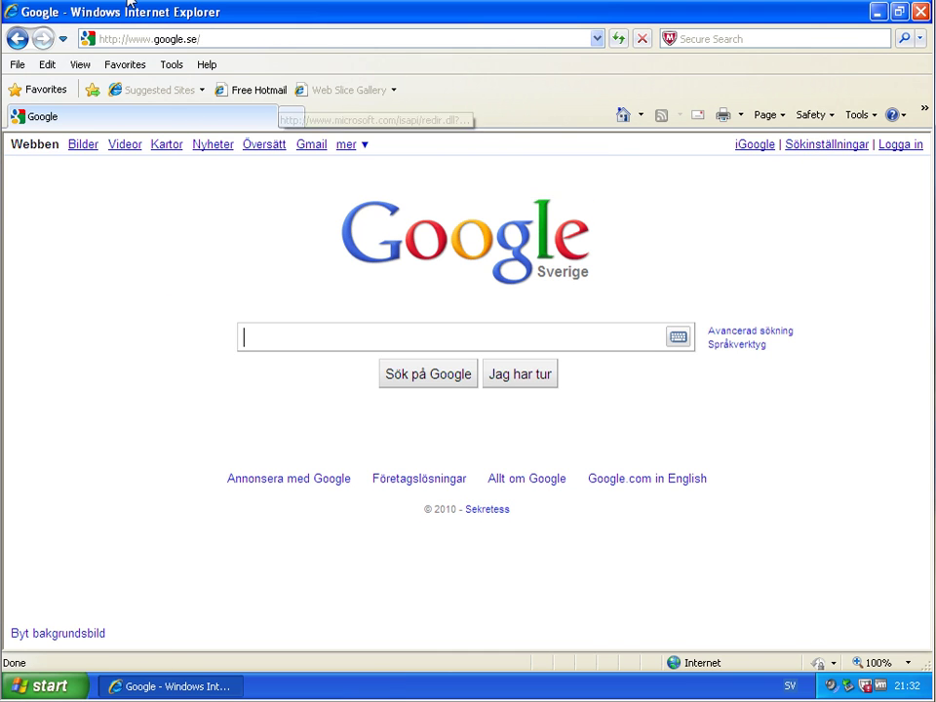
# Return to Google and copy the fourth link, ewkr.net.in/get.php?id=02903, from the Notepad list.
pyautogui.click(626, 118)
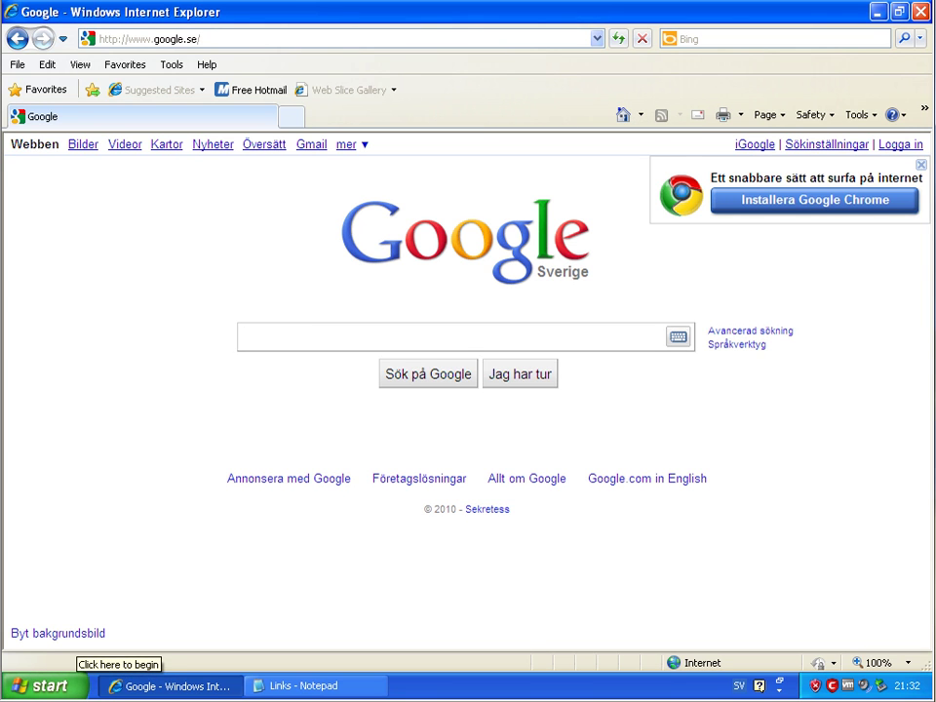
pyautogui.click(334, 686)
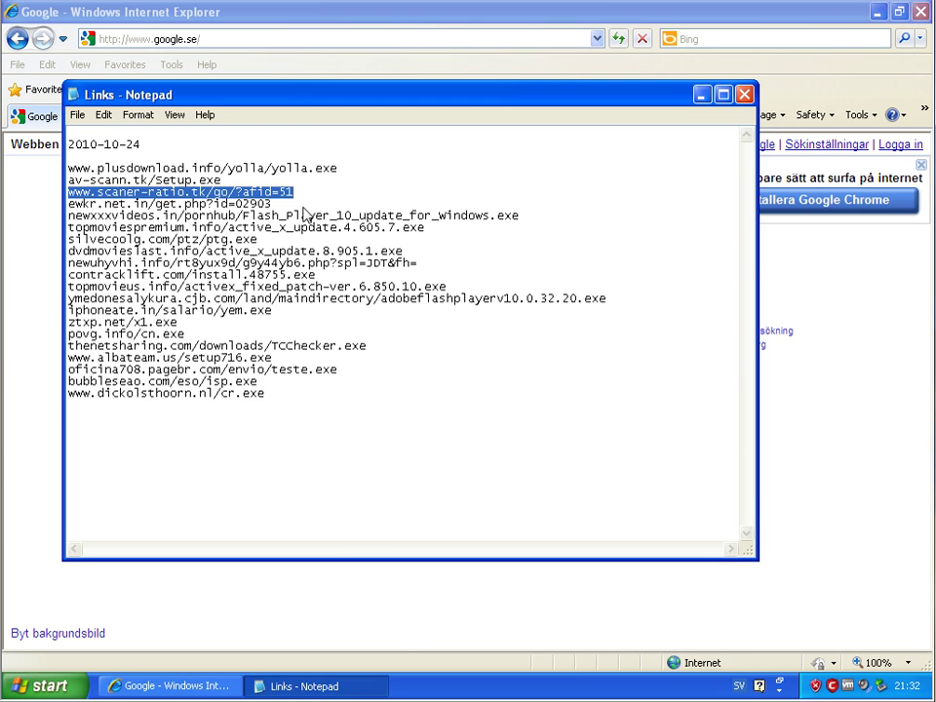
pyautogui.moveTo(272, 204); pyautogui.dragTo(68, 203)
pyautogui.rightClick(101, 211)
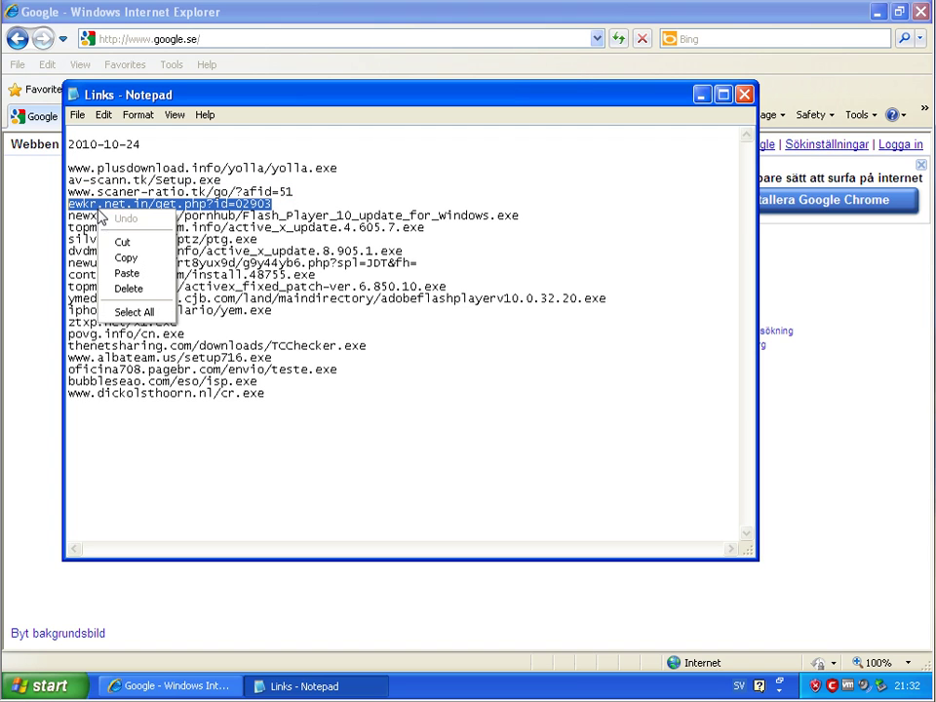
pyautogui.click(125, 257)
pyautogui.click(297, 44)
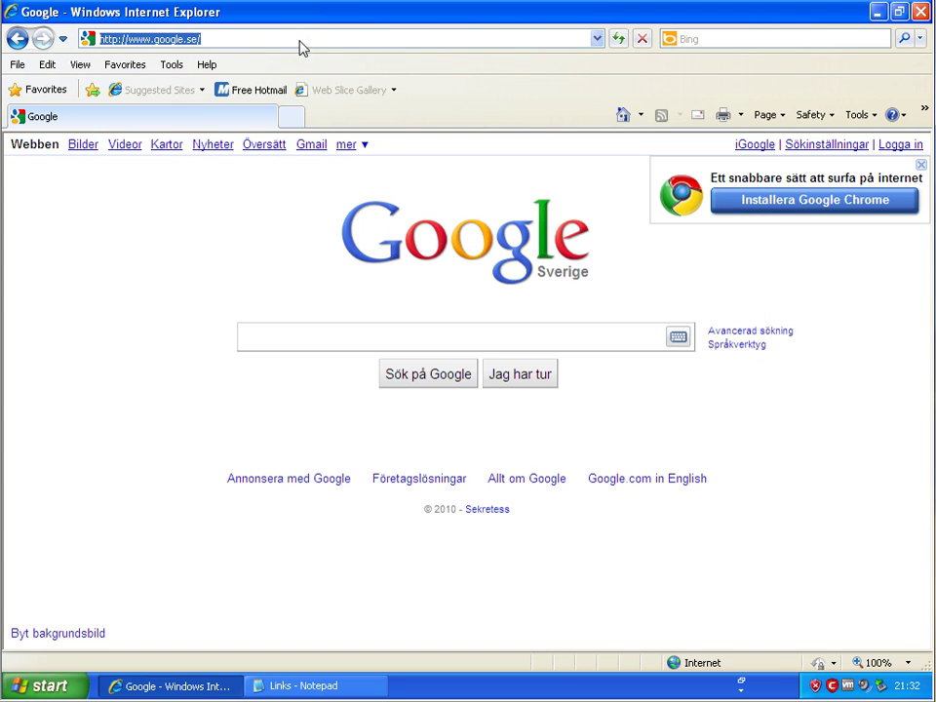
# Paste and load ewkr.net.in/get.php?id=02903, then highlight Comodo's site-not-found message.
pyautogui.rightClick(298, 44)
pyautogui.click(353, 105)
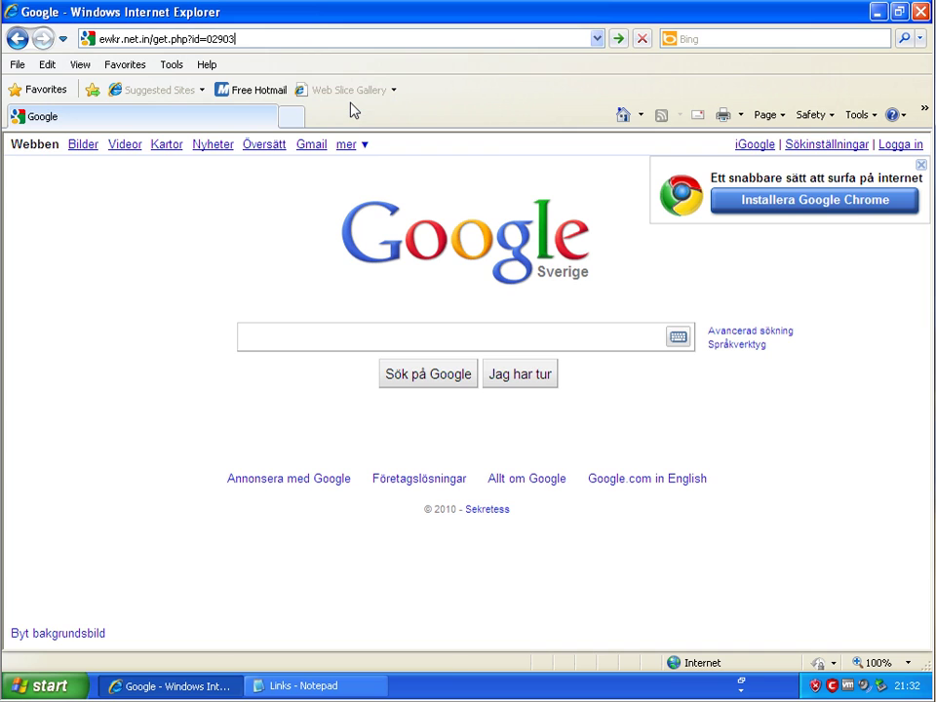
pyautogui.press('Return')
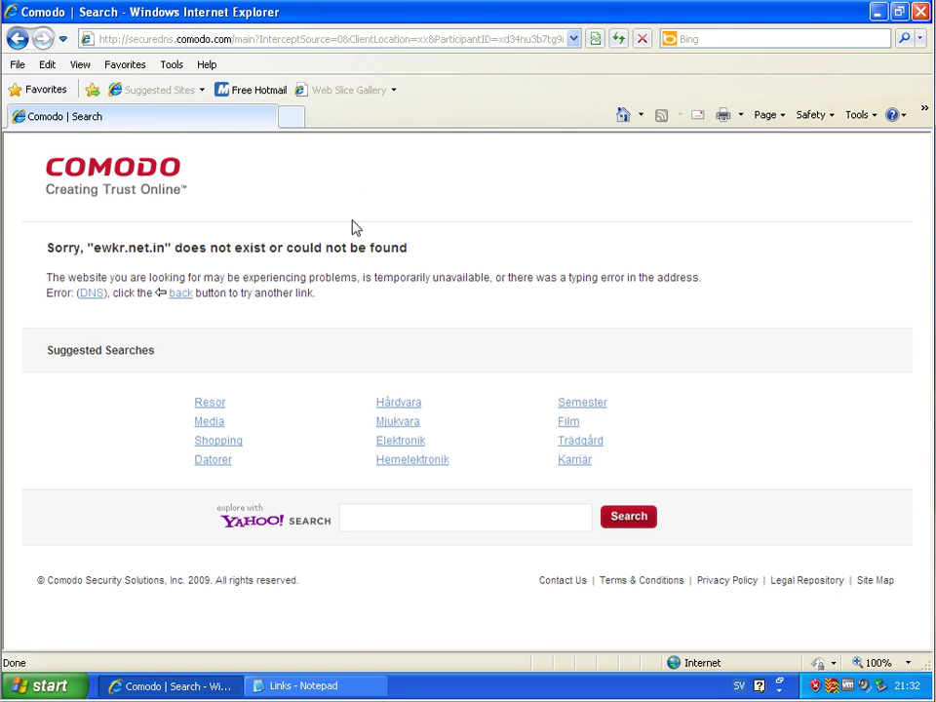
pyautogui.moveTo(209, 249); pyautogui.dragTo(406, 251)
pyautogui.click(147, 244)
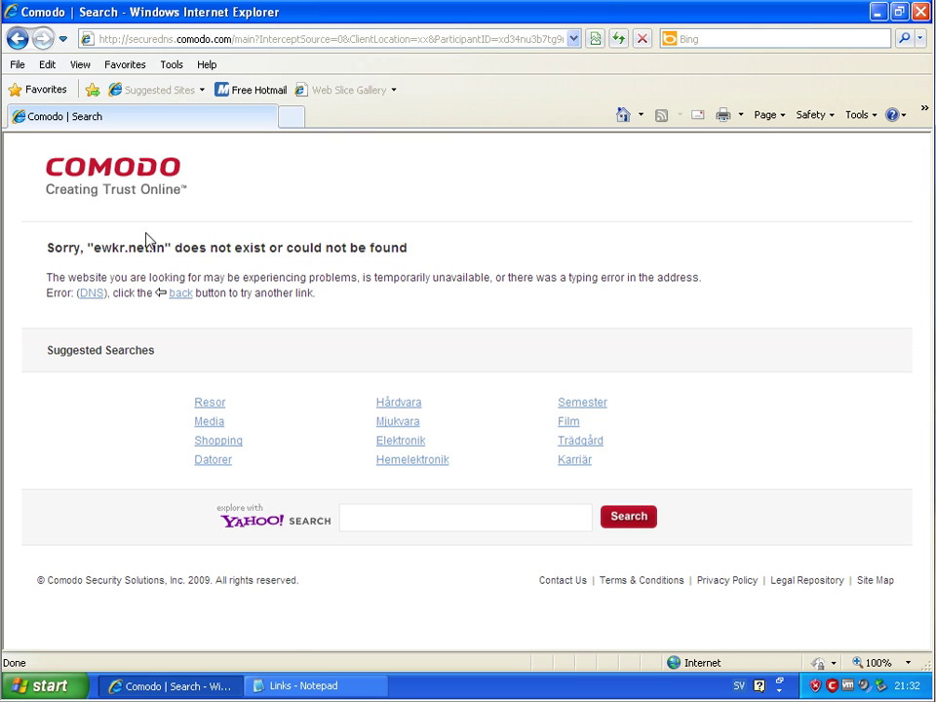
# Copy the av-scann.tk/Setup.exe line from the Notepad list again.
pyautogui.click(292, 685)
pyautogui.click(222, 184)
pyautogui.moveTo(222, 181); pyautogui.dragTo(68, 182)
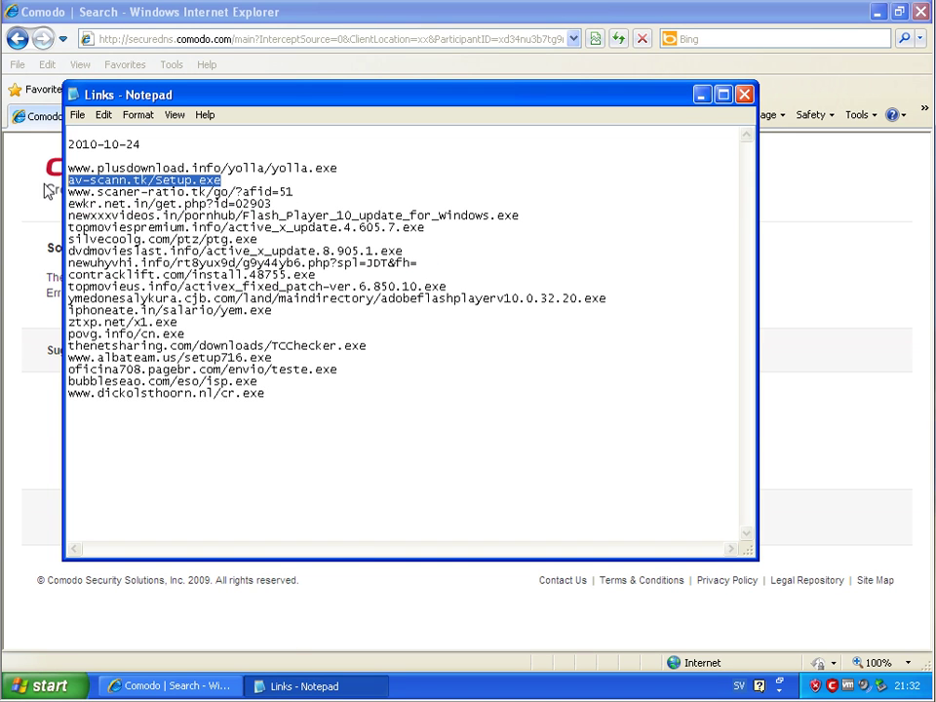
pyautogui.rightClick(83, 182)
pyautogui.click(102, 227)
# Load av-scann.tk/Setup.exe and try saving Setup.exe, which gets flagged as an unsafe download.
pyautogui.click(250, 41)
pyautogui.rightClick(251, 43)
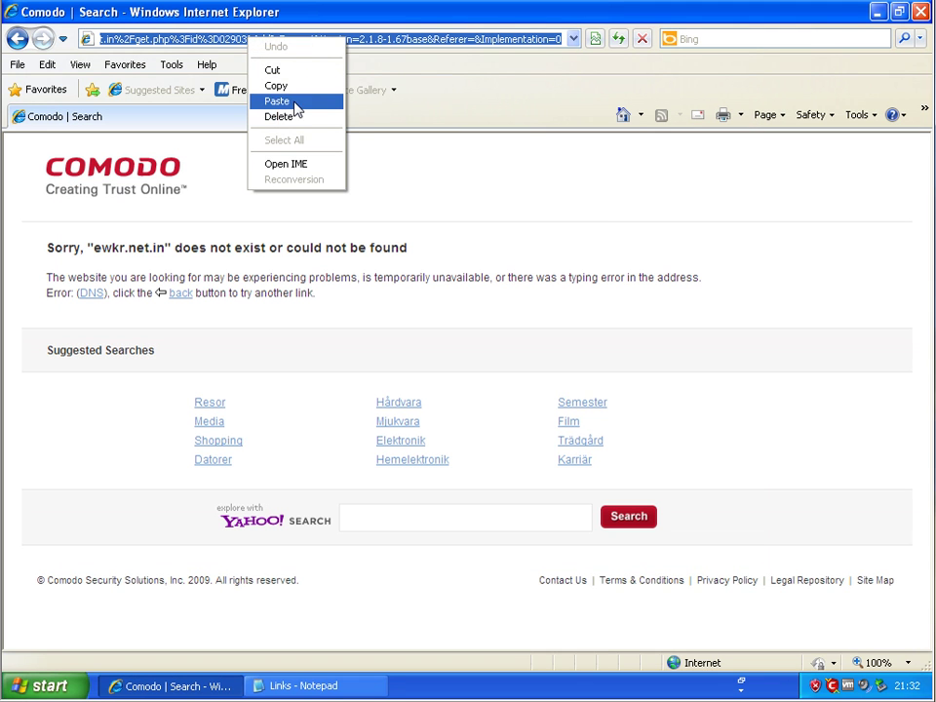
pyautogui.click(294, 100)
pyautogui.press('Return')
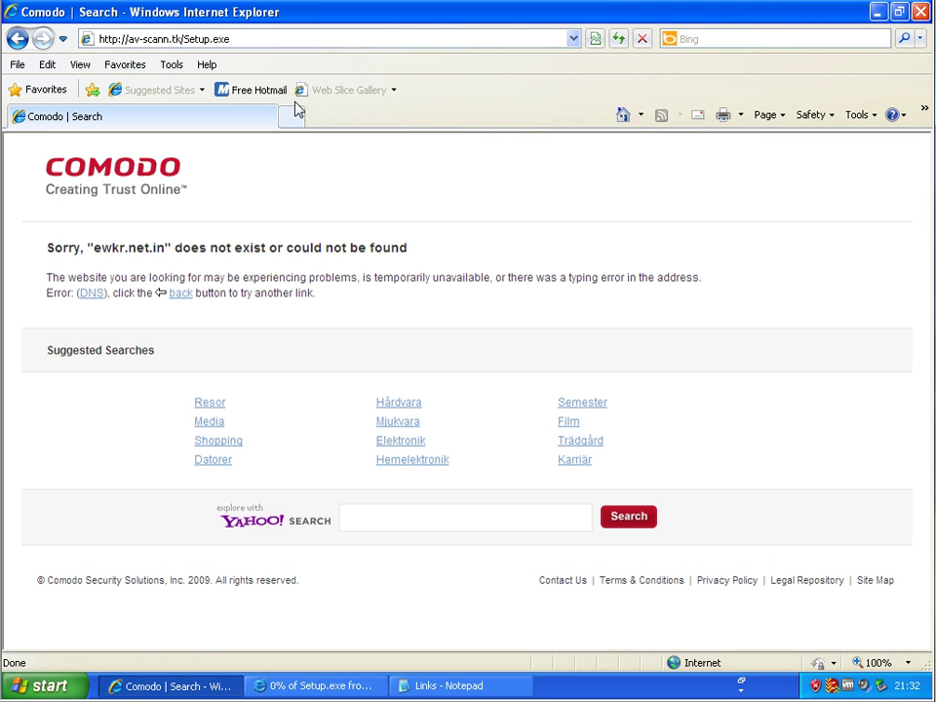
pyautogui.click(356, 688)
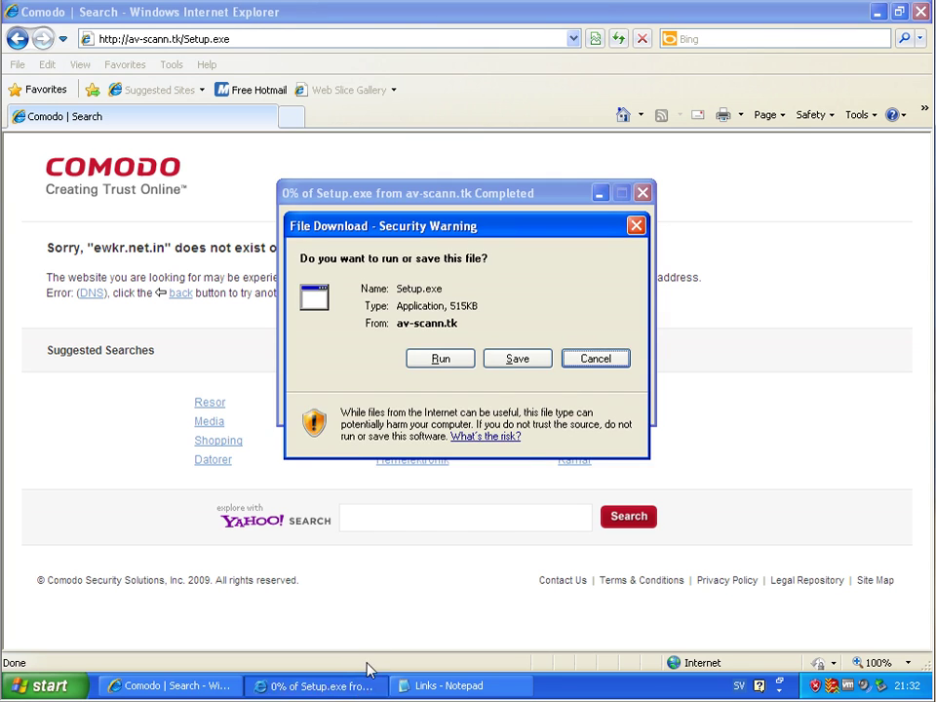
pyautogui.click(503, 362)
pyautogui.click(760, 537)
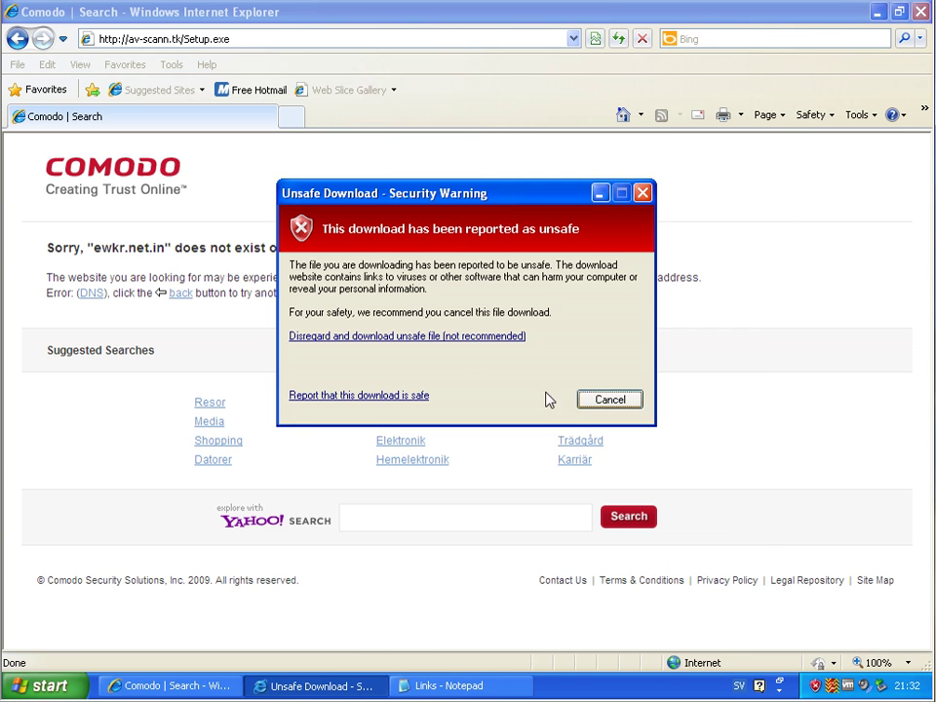
pyautogui.click(448, 334)
pyautogui.click(627, 405)
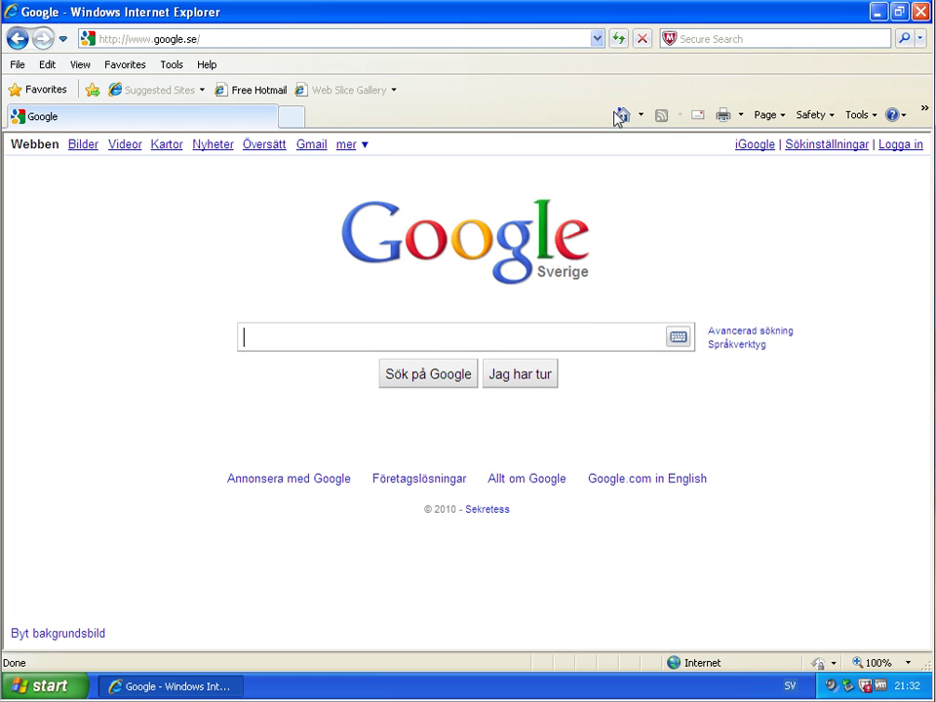
# Reload av-scann.tk/Setup.exe and save Setup.exe, downloading it despite the threat warning.
pyautogui.click(282, 41)
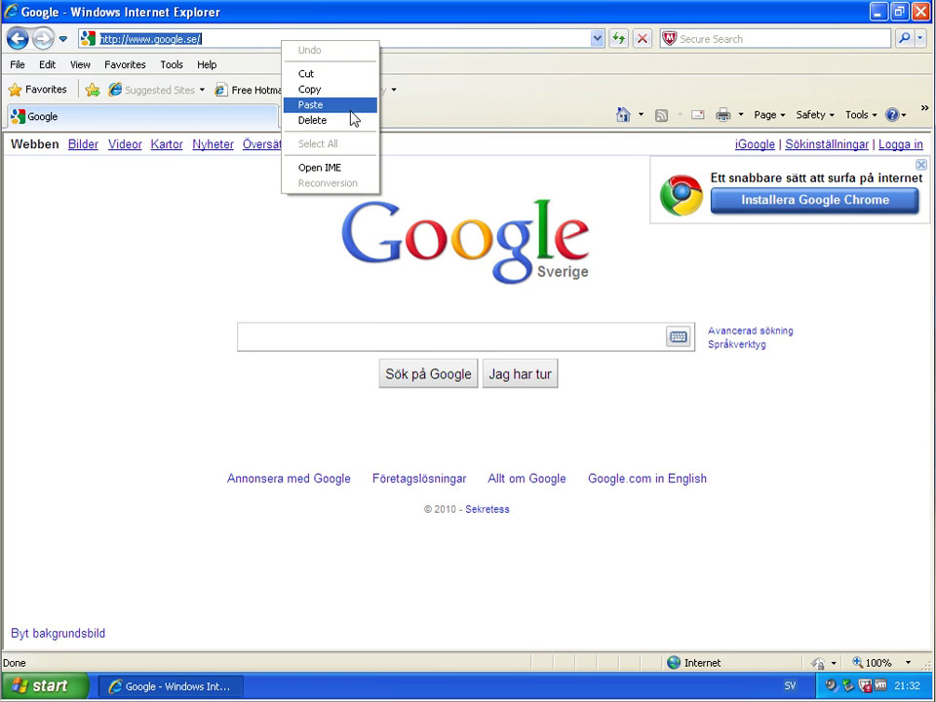
pyautogui.click(351, 117)
pyautogui.press('Return')
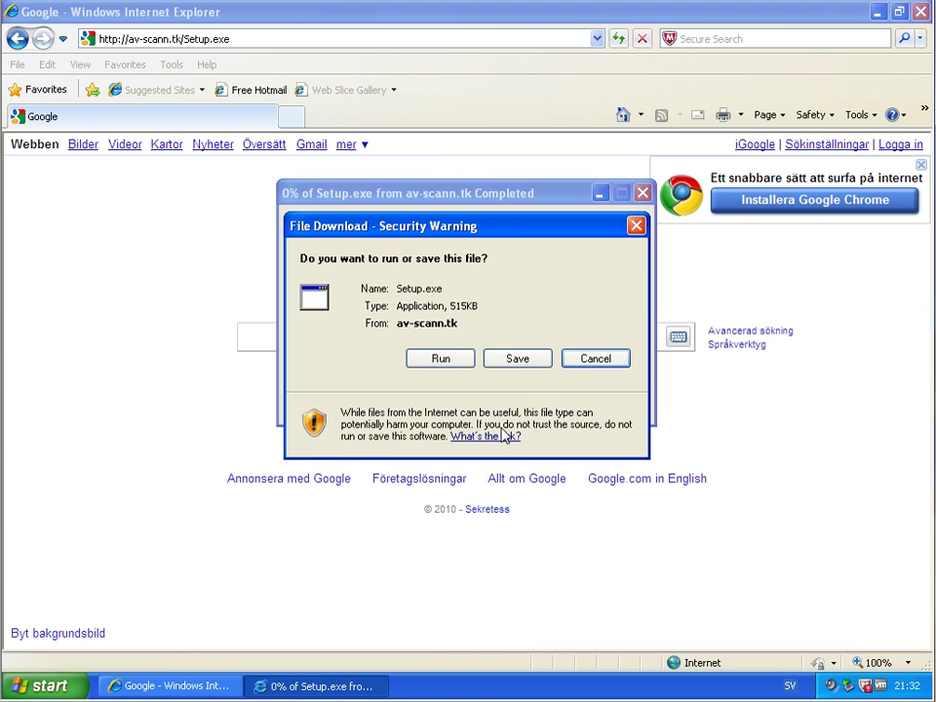
pyautogui.click(526, 364)
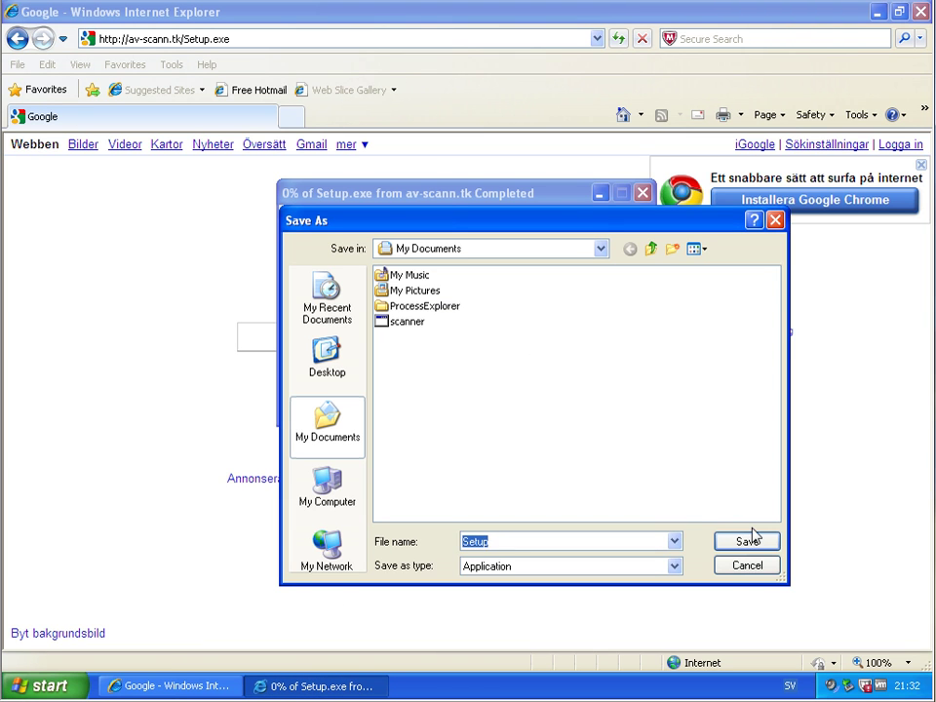
pyautogui.click(752, 534)
pyautogui.click(398, 333)
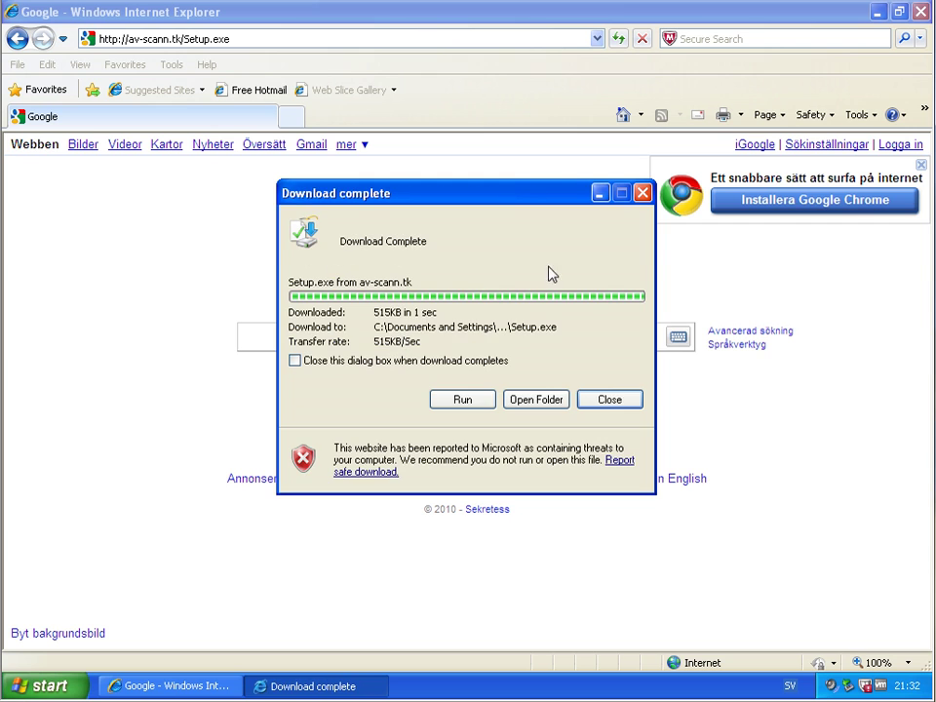
pyautogui.click(613, 401)
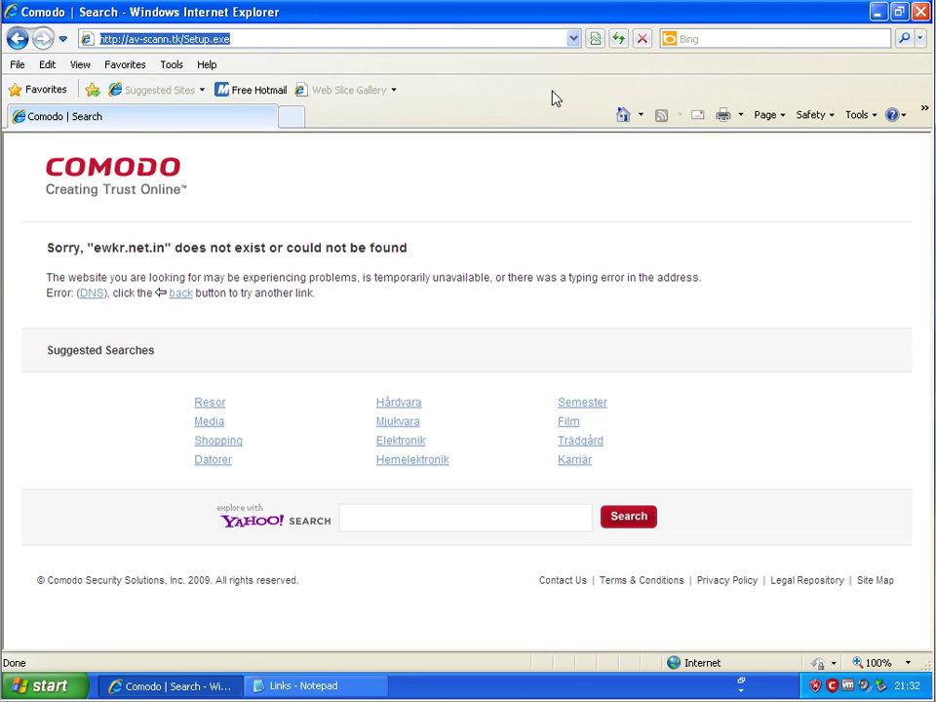
# Copy ewkr.net.in/get.php?id=02903 from Notepad again and load it in the browser.
pyautogui.click(639, 115)
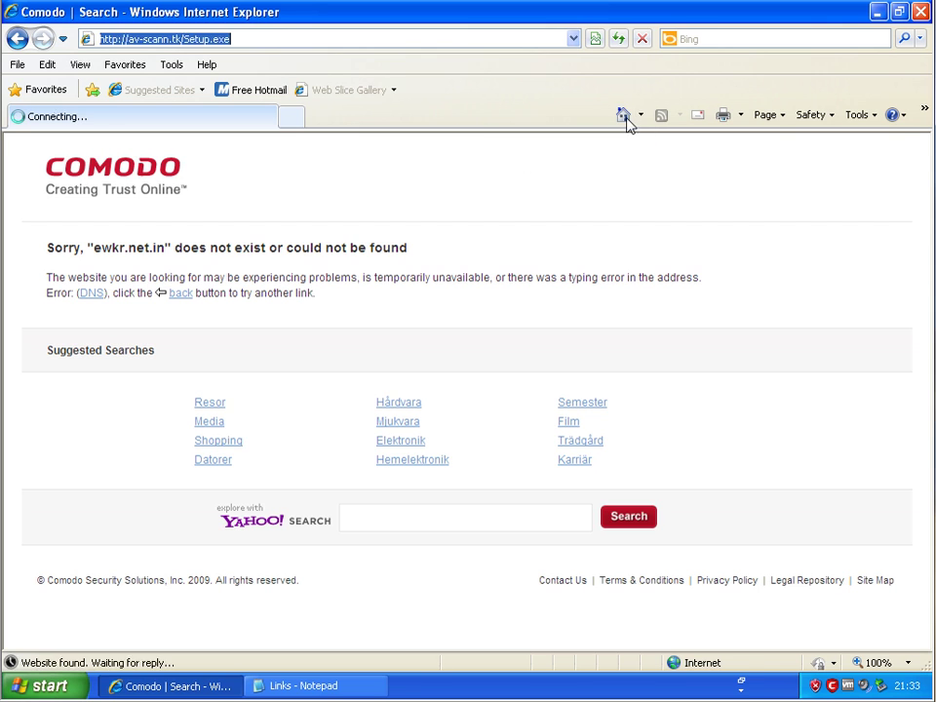
pyautogui.click(324, 682)
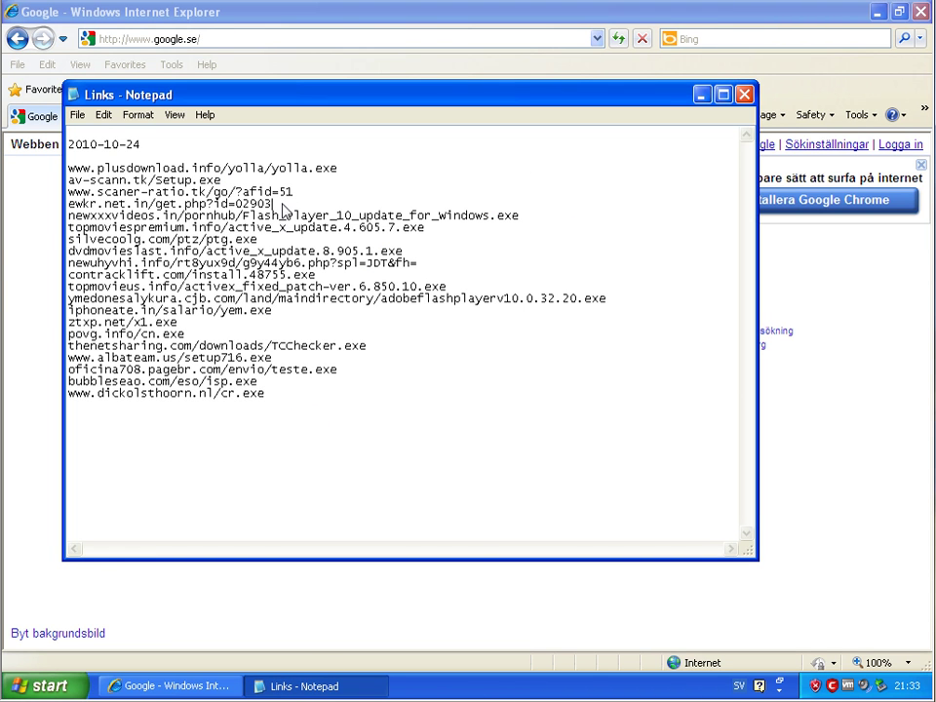
pyautogui.moveTo(271, 204); pyautogui.dragTo(69, 204)
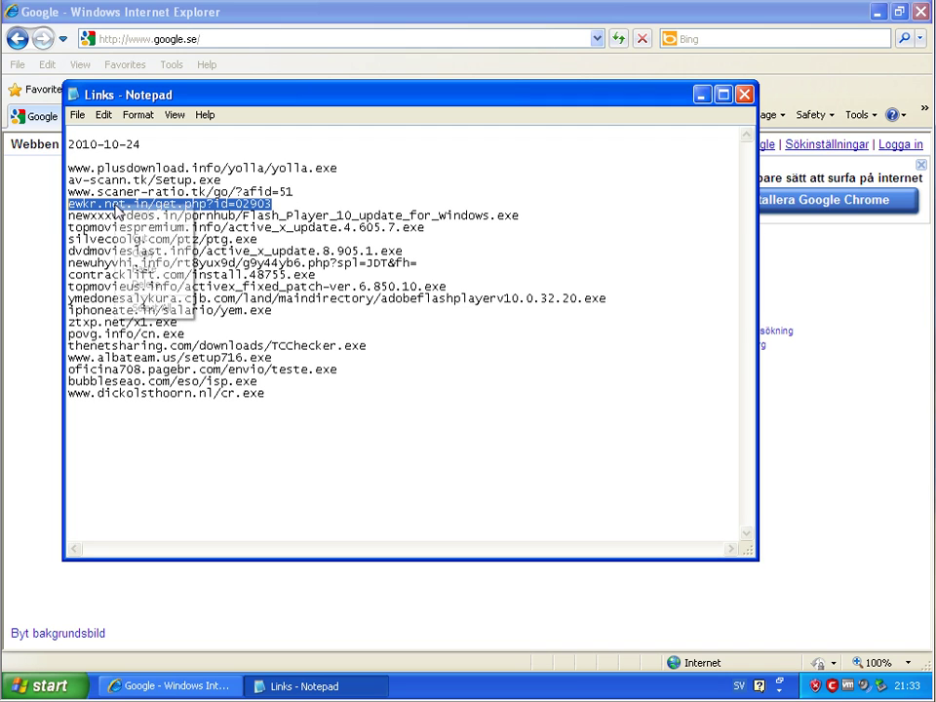
pyautogui.rightClick(116, 207)
pyautogui.click(145, 255)
pyautogui.click(846, 242)
pyautogui.click(234, 38)
pyautogui.rightClick(234, 38)
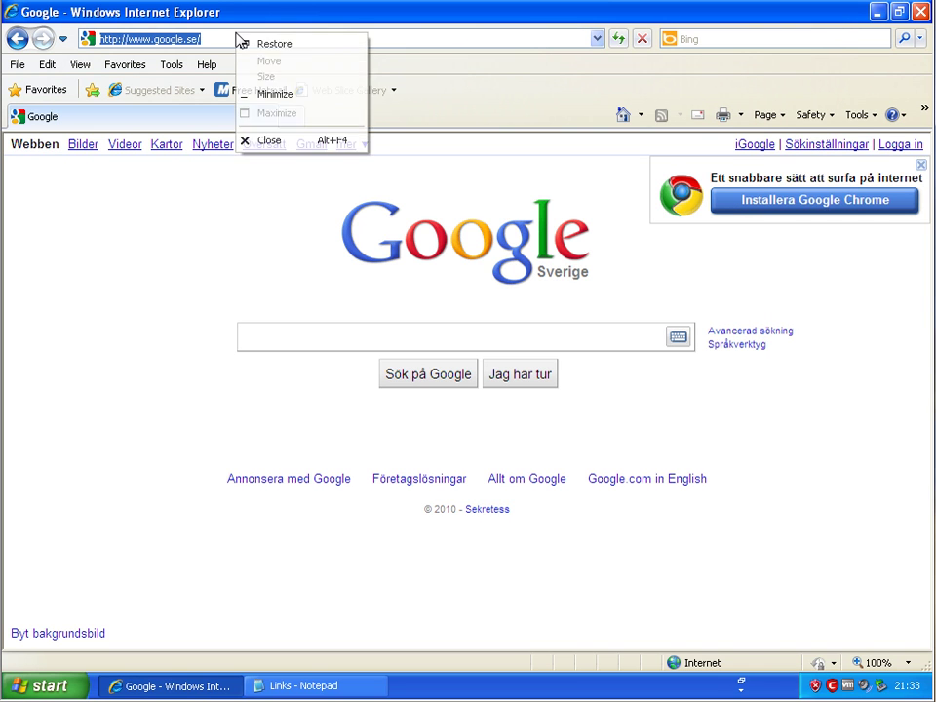
pyautogui.rightClick(191, 43)
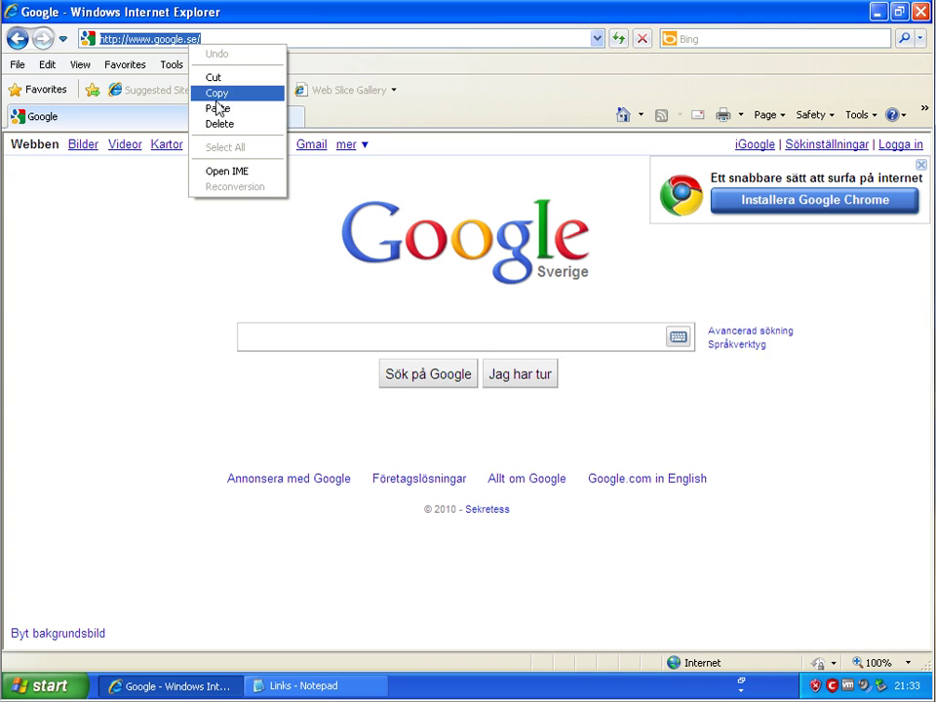
pyautogui.click(218, 106)
pyautogui.press('Return')
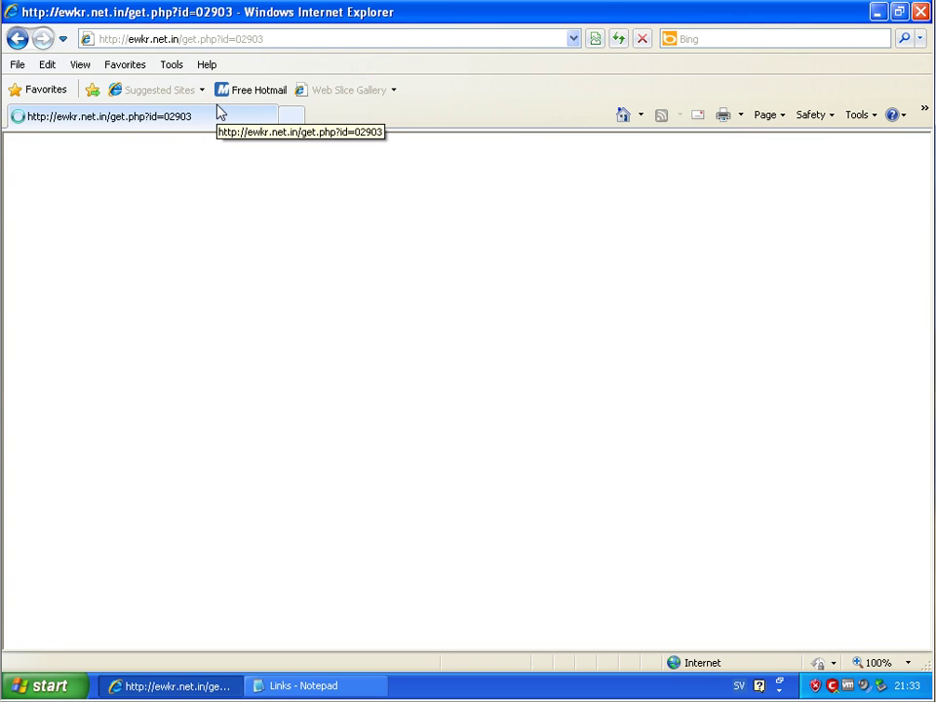
# Copy the newxxxvideos.in link from the list and load it in the browser.
pyautogui.click(290, 687)
pyautogui.moveTo(520, 216)
pyautogui.mouseDown()
pyautogui.moveTo(35, 217)
pyautogui.moveTo(53, 226)
pyautogui.mouseUp()
pyautogui.rightClick(106, 220)
pyautogui.click(150, 264)
pyautogui.click(312, 70)
pyautogui.click(310, 39)
pyautogui.rightClick(310, 37)
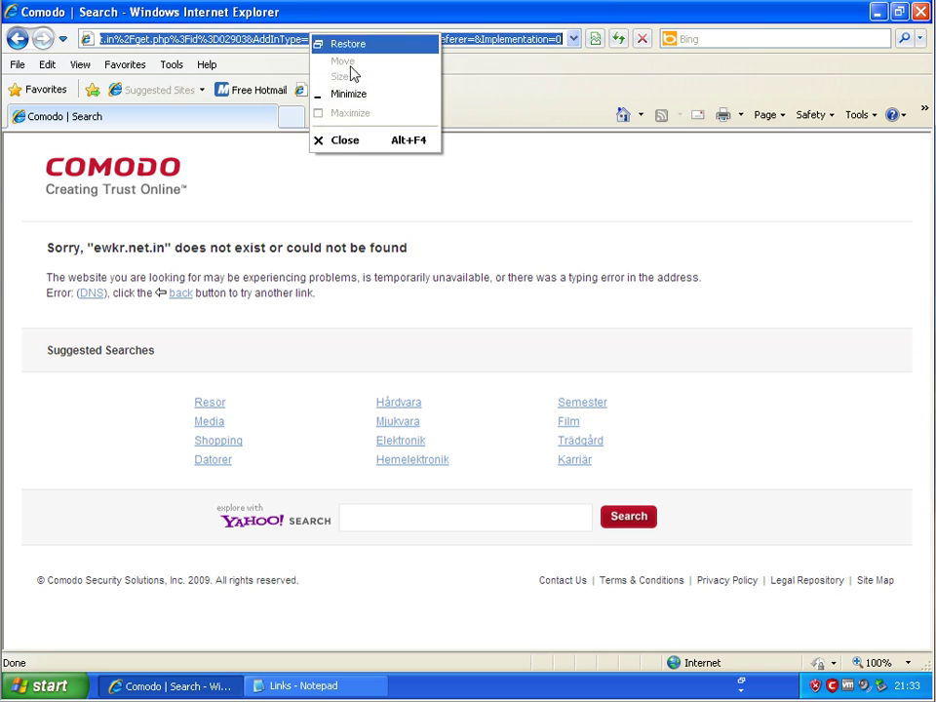
pyautogui.rightClick(278, 37)
pyautogui.click(305, 100)
pyautogui.press('Return')
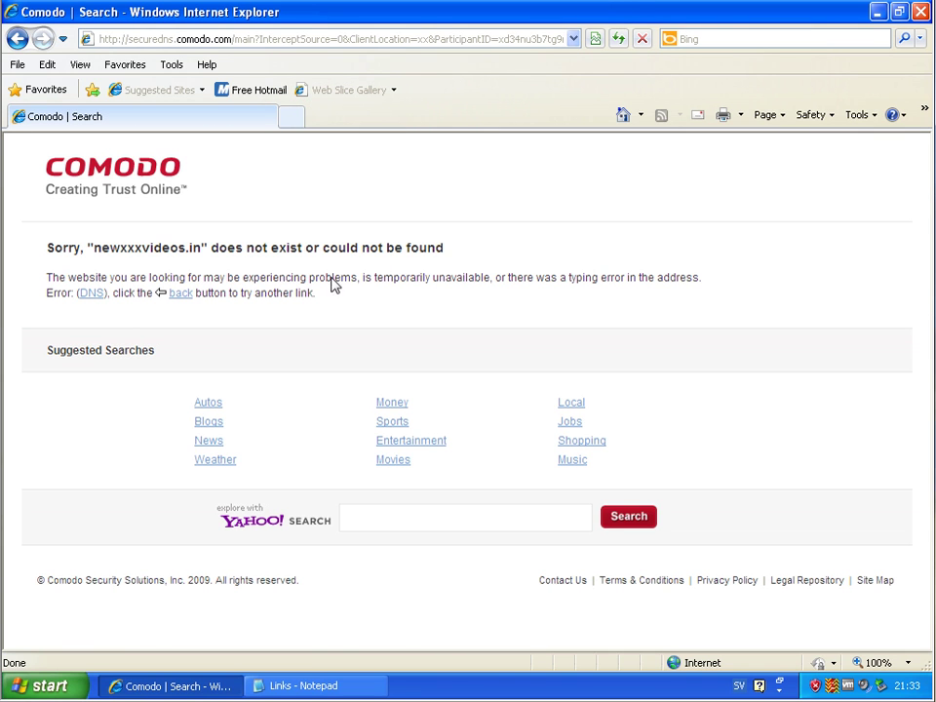
# Copy the topmoviespremium.info link line from the Notepad list.
pyautogui.click(291, 684)
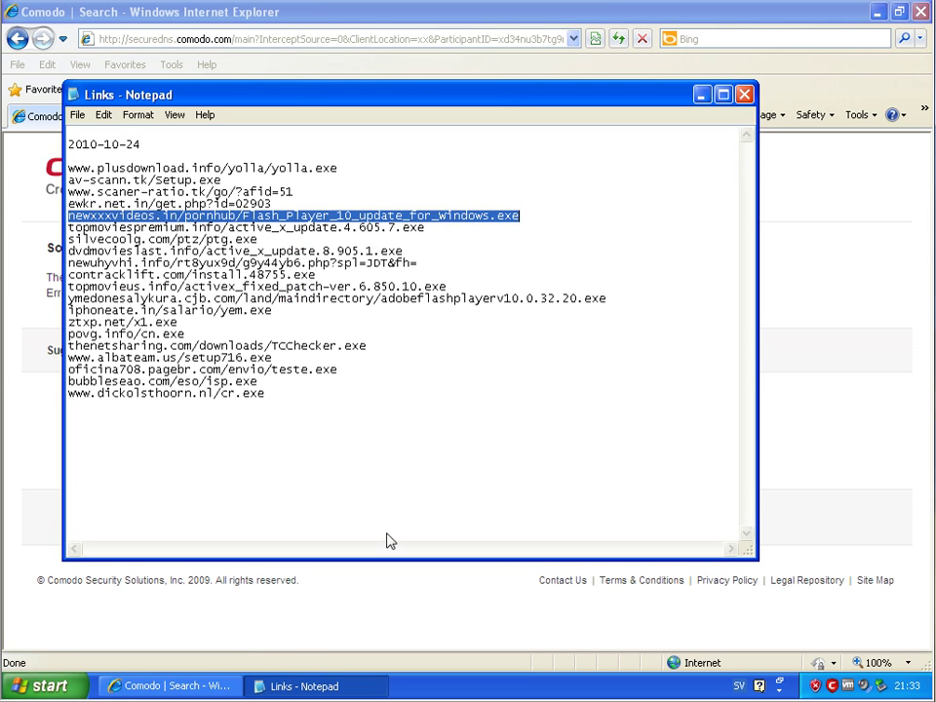
pyautogui.moveTo(452, 234); pyautogui.dragTo(63, 235)
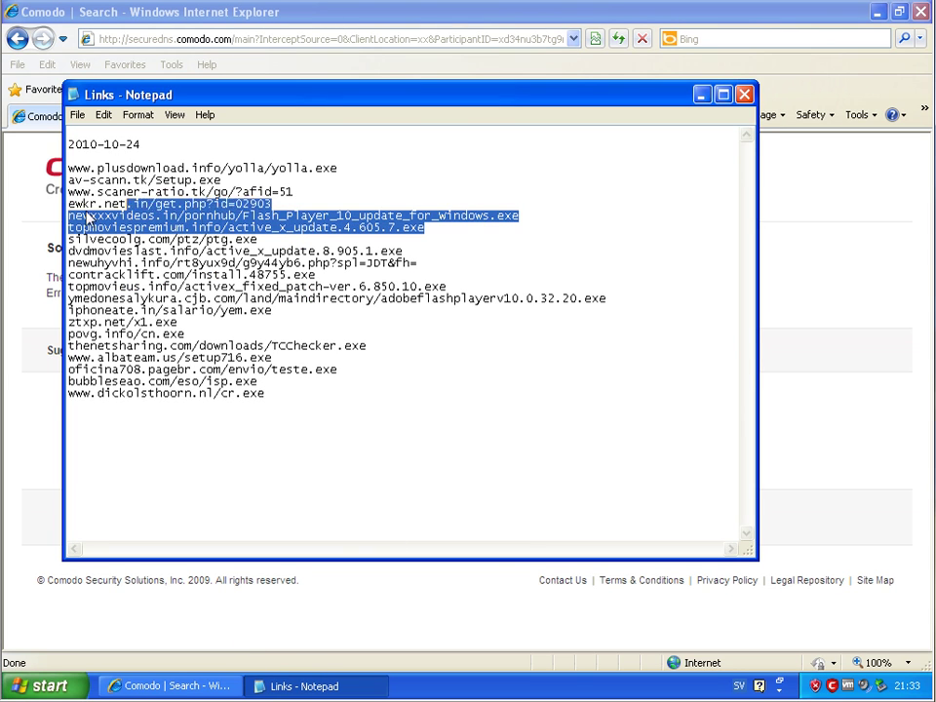
pyautogui.rightClick(110, 234)
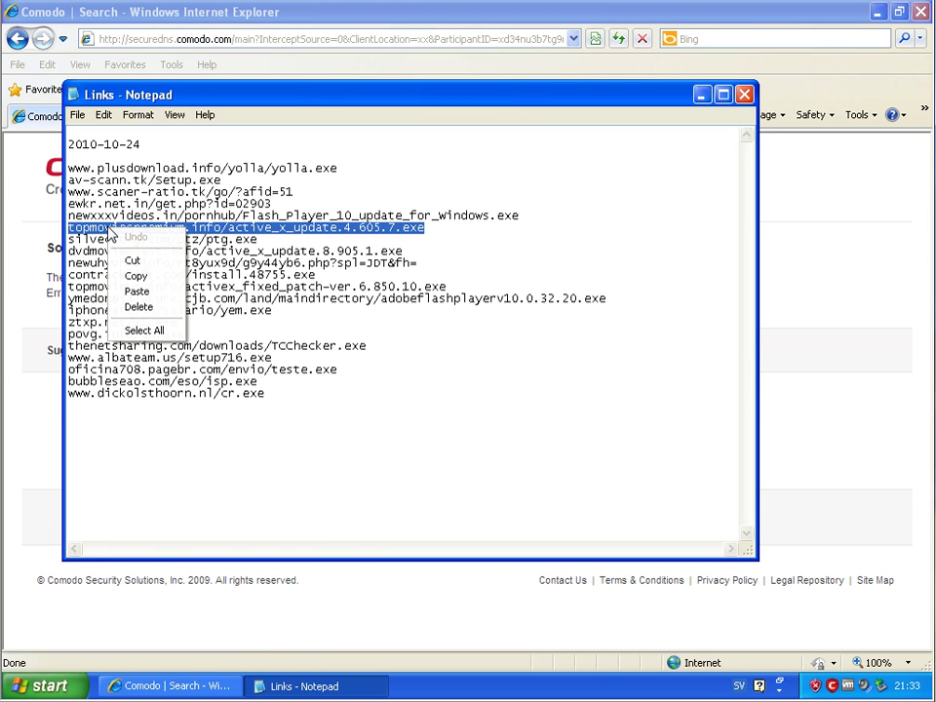
pyautogui.click(145, 274)
# Load the topmoviespremium.info link in Internet Explorer, landing on Google's 404 page.
pyautogui.click(265, 56)
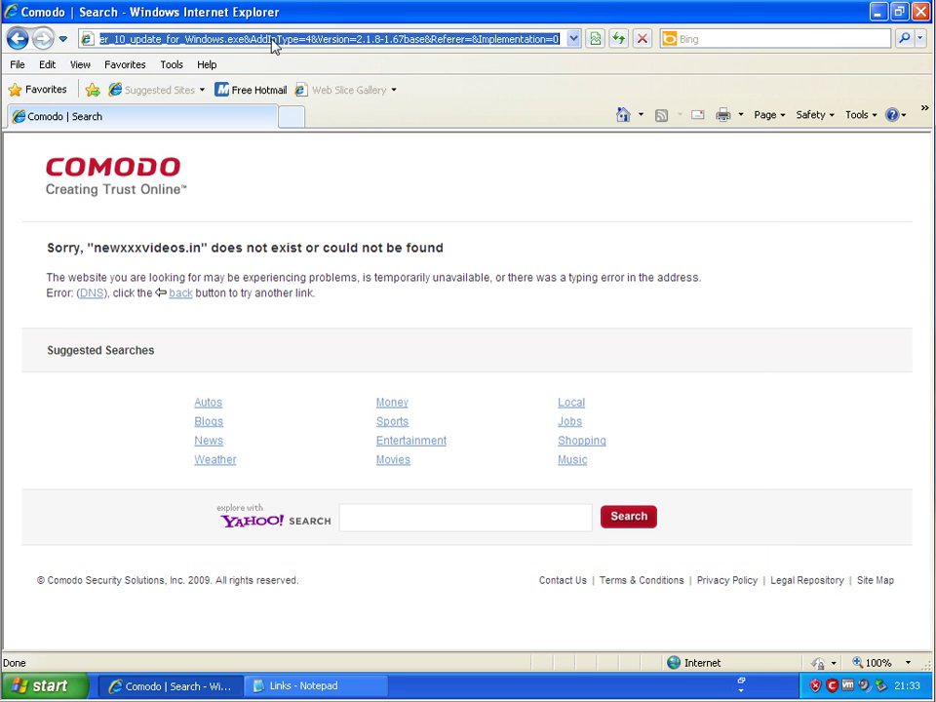
pyautogui.rightClick(272, 41)
pyautogui.click(312, 119)
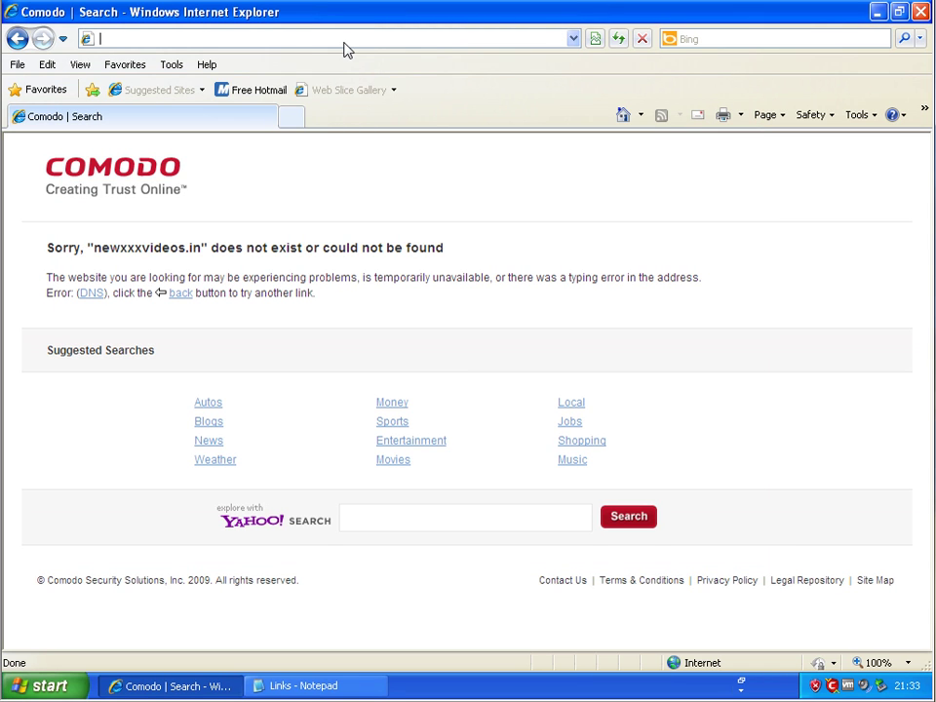
pyautogui.rightClick(343, 43)
pyautogui.click(365, 108)
pyautogui.press('Return')
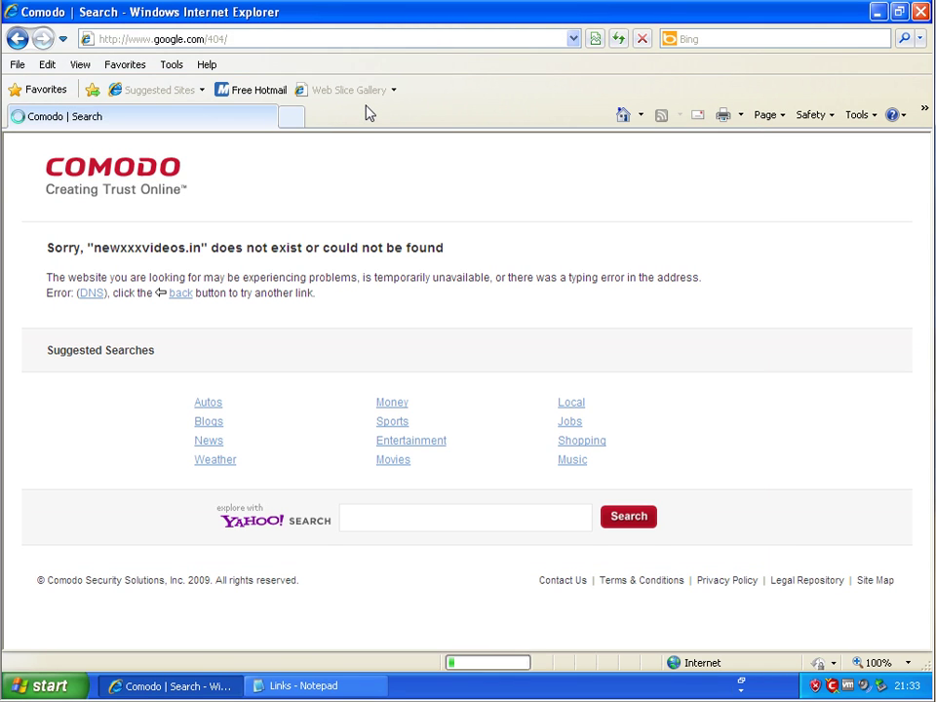
# Return to Google Sverige and load the topmoviespremium.info link again.
pyautogui.click(624, 115)
pyautogui.click(326, 44)
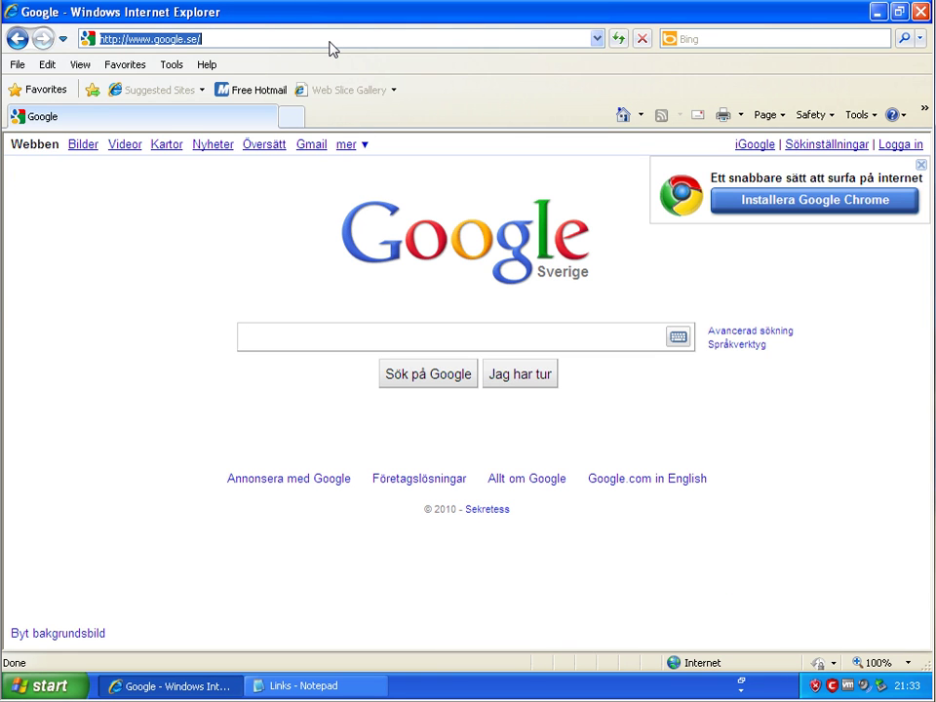
pyautogui.hotkey('ctrl', 'v')
pyautogui.press('Return')
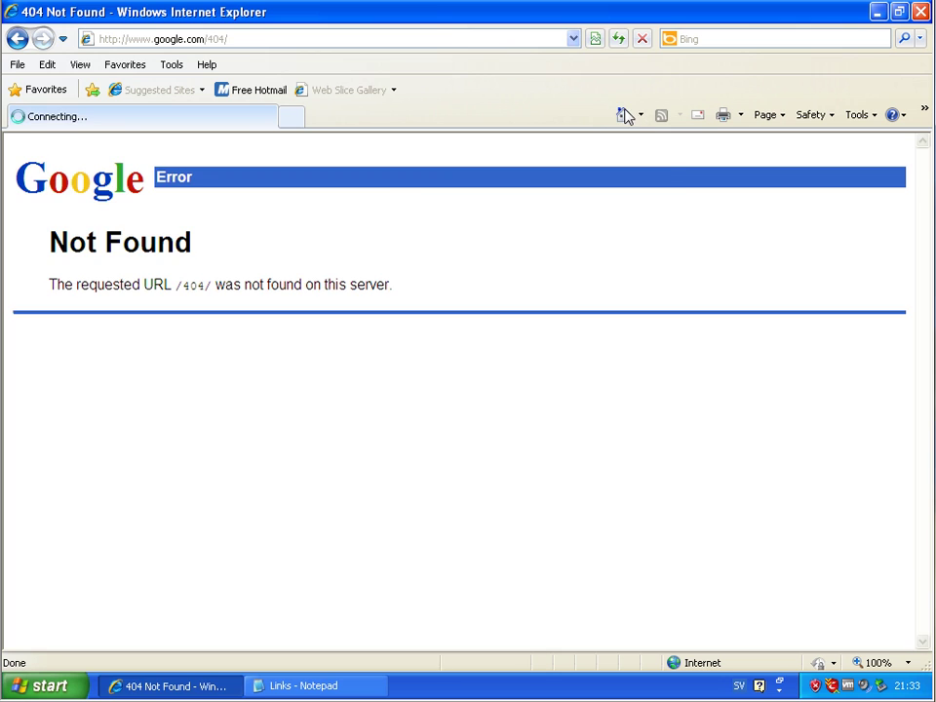
# Copy the silvecoolg.com link from Notepad and load it in Internet Explorer.
pyautogui.hotkey('alt', 'Tab')
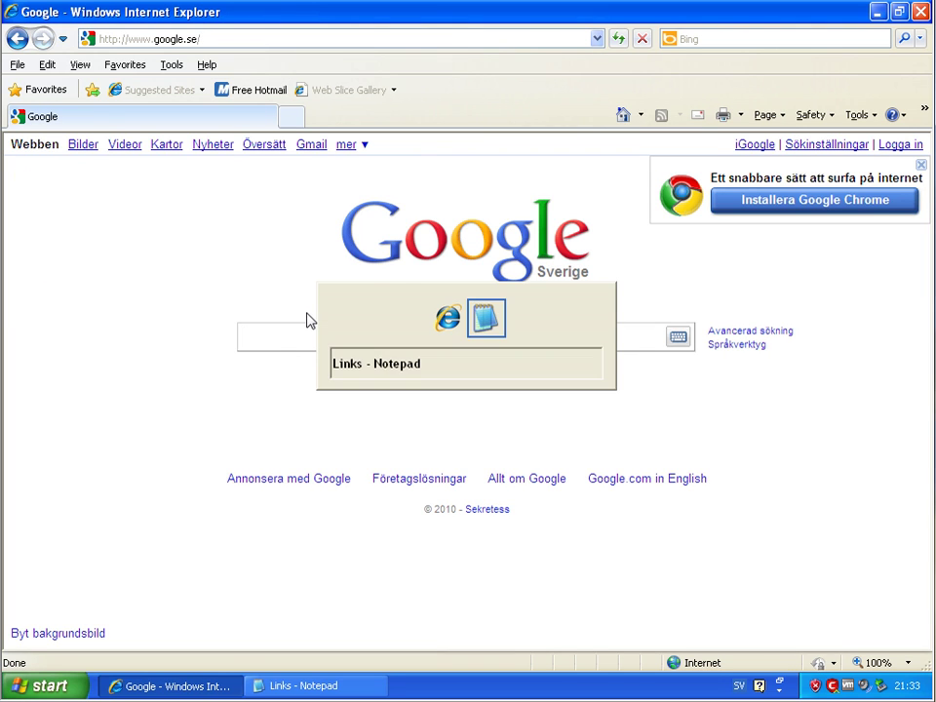
pyautogui.moveTo(257, 240); pyautogui.dragTo(44, 243)
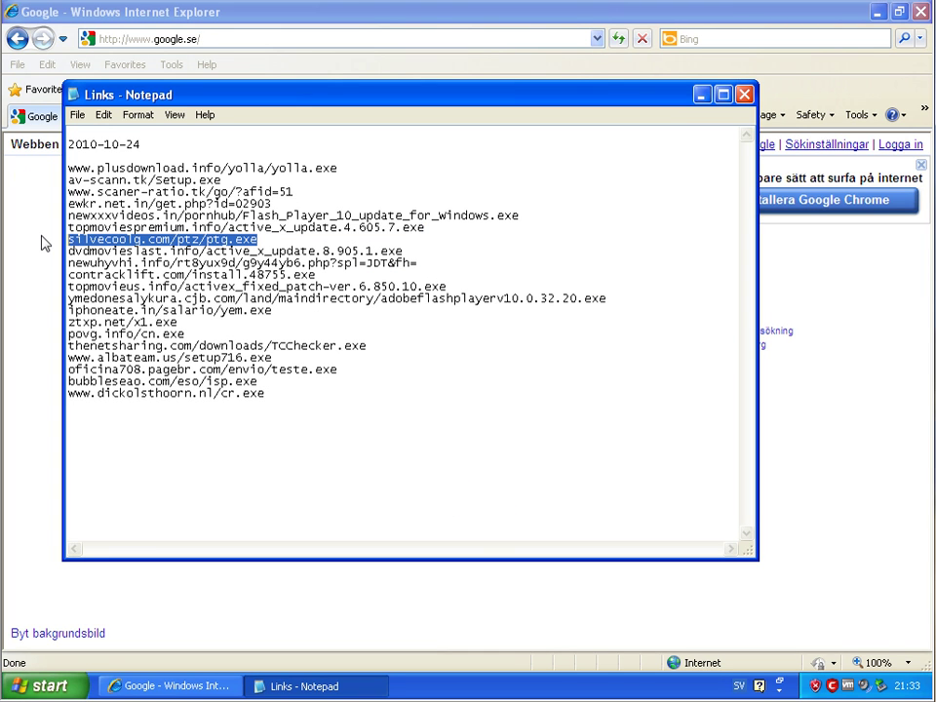
pyautogui.hotkey('ctrl', 'c')
pyautogui.hotkey('alt', 'Tab')
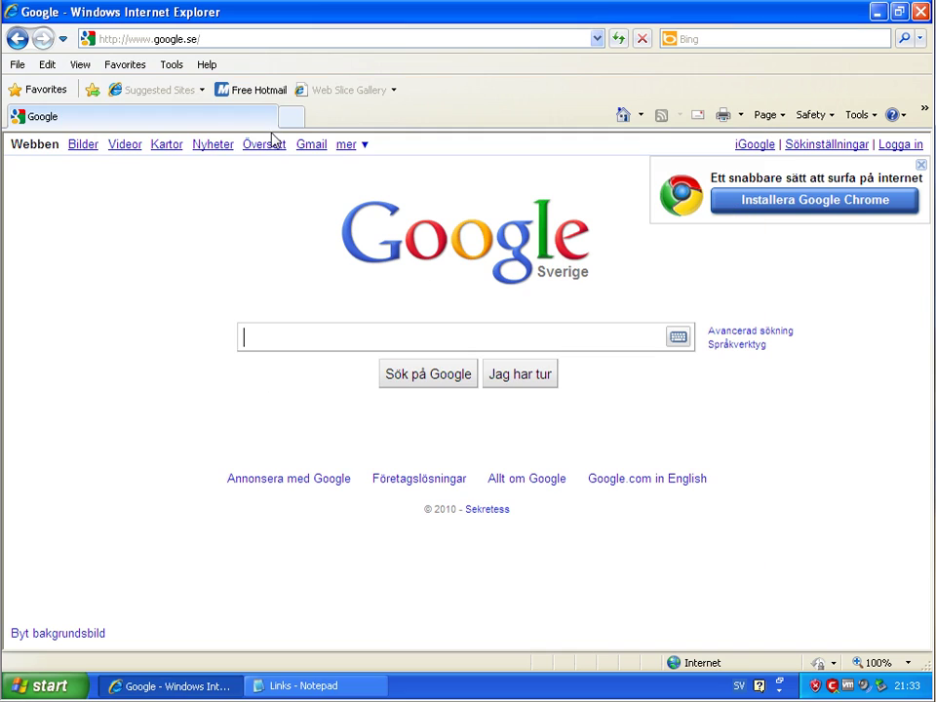
pyautogui.click(234, 41)
pyautogui.hotkey('ctrl', 'v')
pyautogui.press('Return')
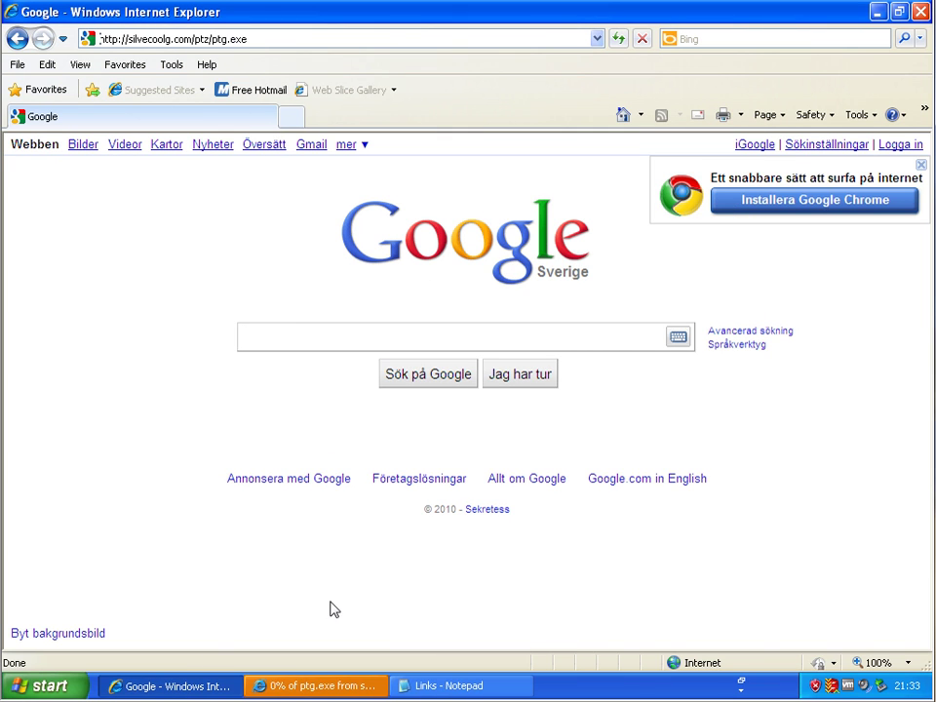
# Save ptg.exe, disregarding the unsafe-download warning.
pyautogui.click(338, 685)
pyautogui.click(531, 357)
pyautogui.click(729, 540)
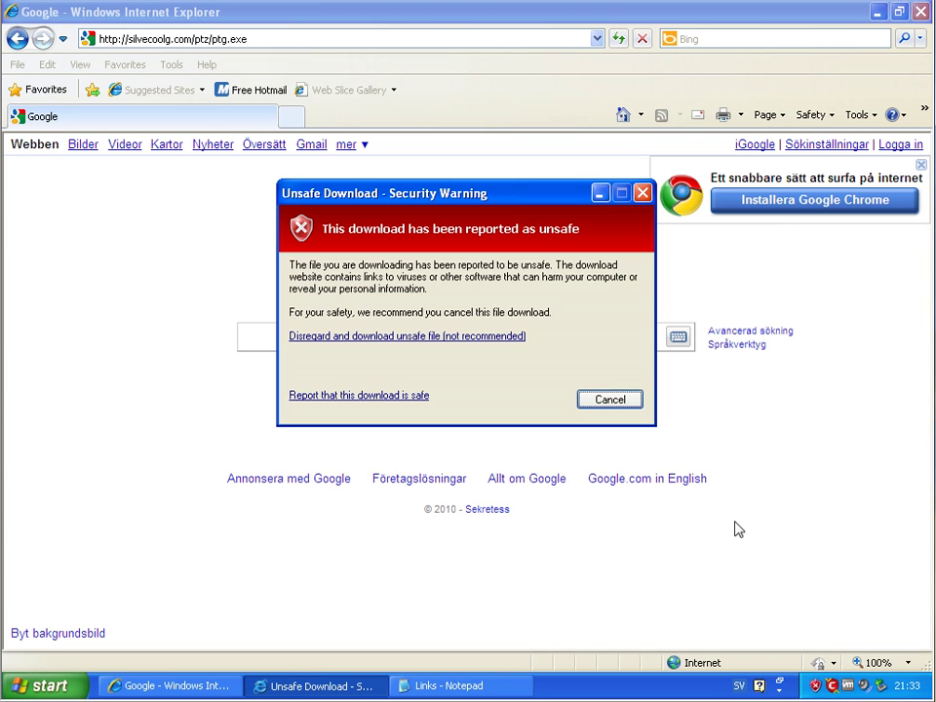
pyautogui.click(400, 339)
pyautogui.click(631, 402)
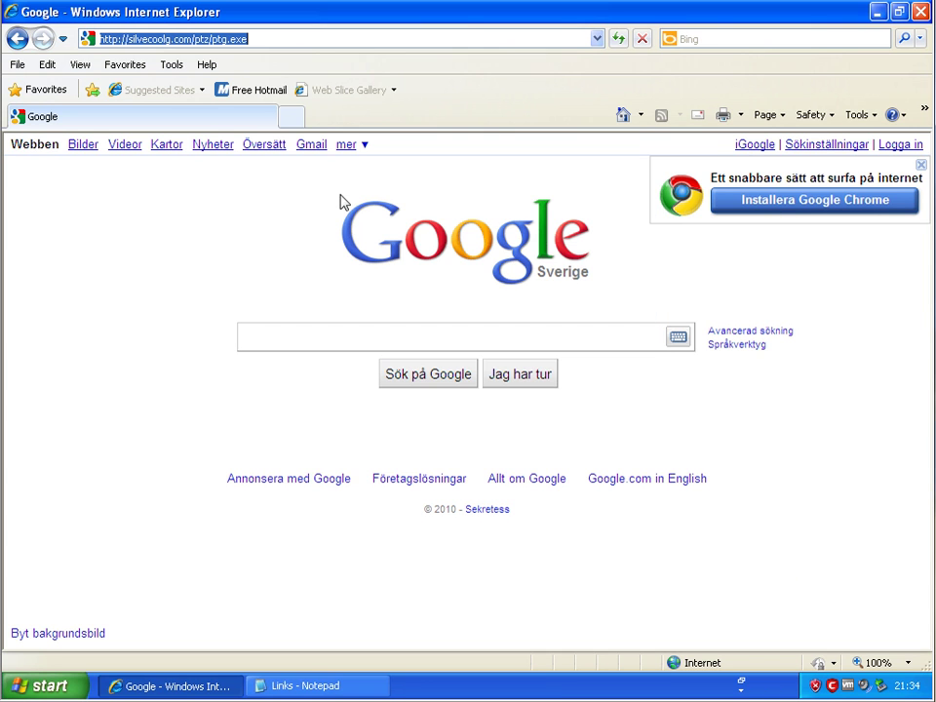
# Reload the silvecoolg.com link to view ClearCloud's block page, then return to Google Sverige.
pyautogui.click(623, 115)
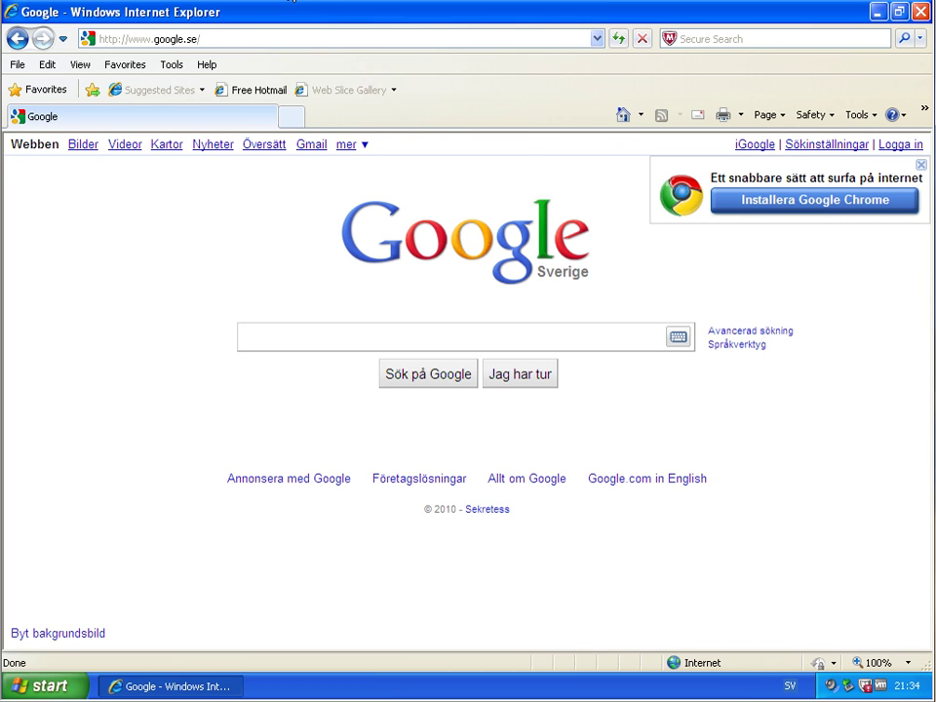
pyautogui.click(341, 39)
pyautogui.hotkey('ctrl', 'v')
pyautogui.press('Return')
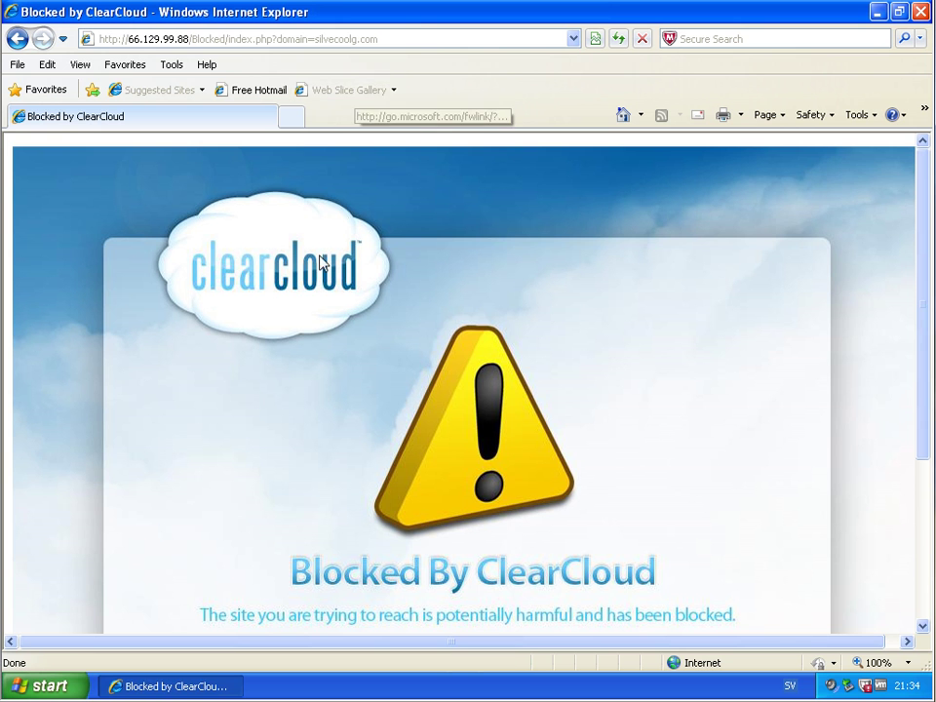
pyautogui.scroll(-4, 569, 400)
pyautogui.scroll(1, 570, 397)
pyautogui.scroll(2, 572, 394)
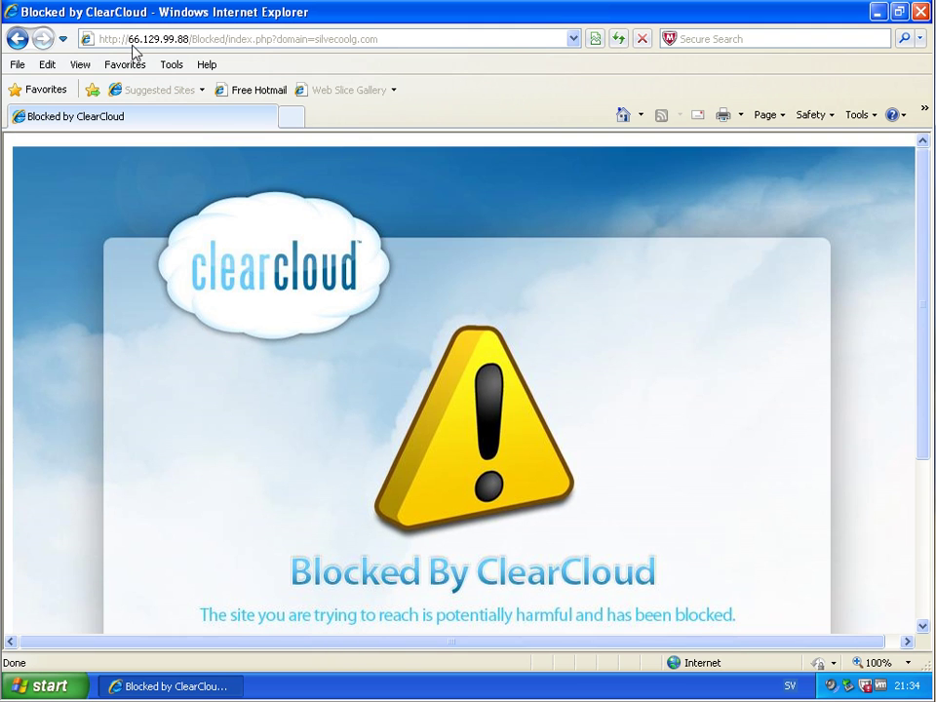
pyautogui.click(622, 115)
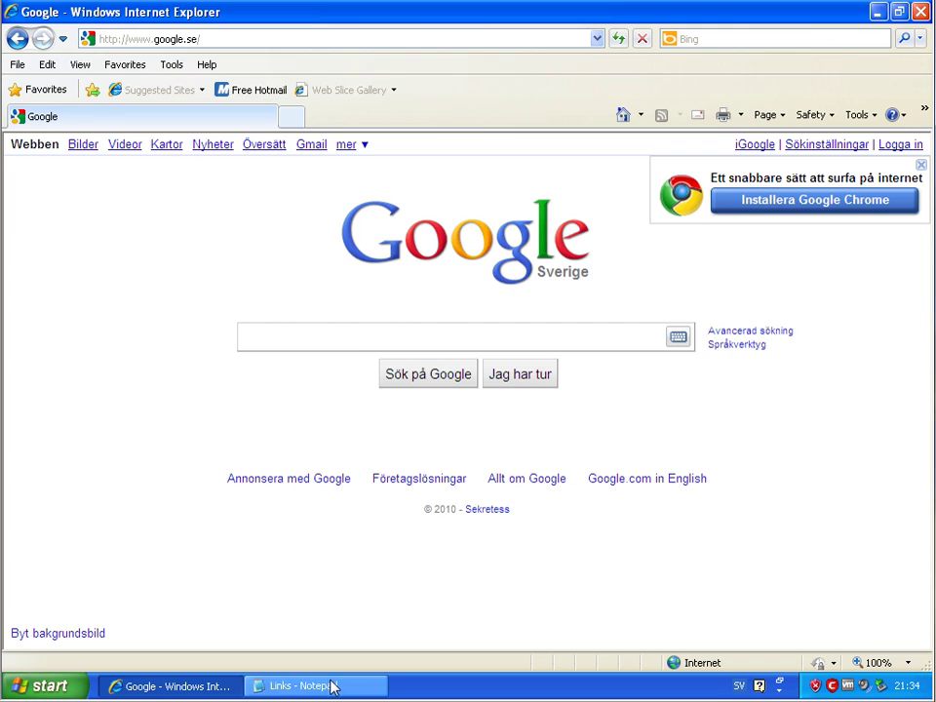
# Load the dvdmovieslast.info link from Notepad, which ends on Google's 404 page.
pyautogui.click(322, 686)
pyautogui.moveTo(403, 250); pyautogui.dragTo(47, 257)
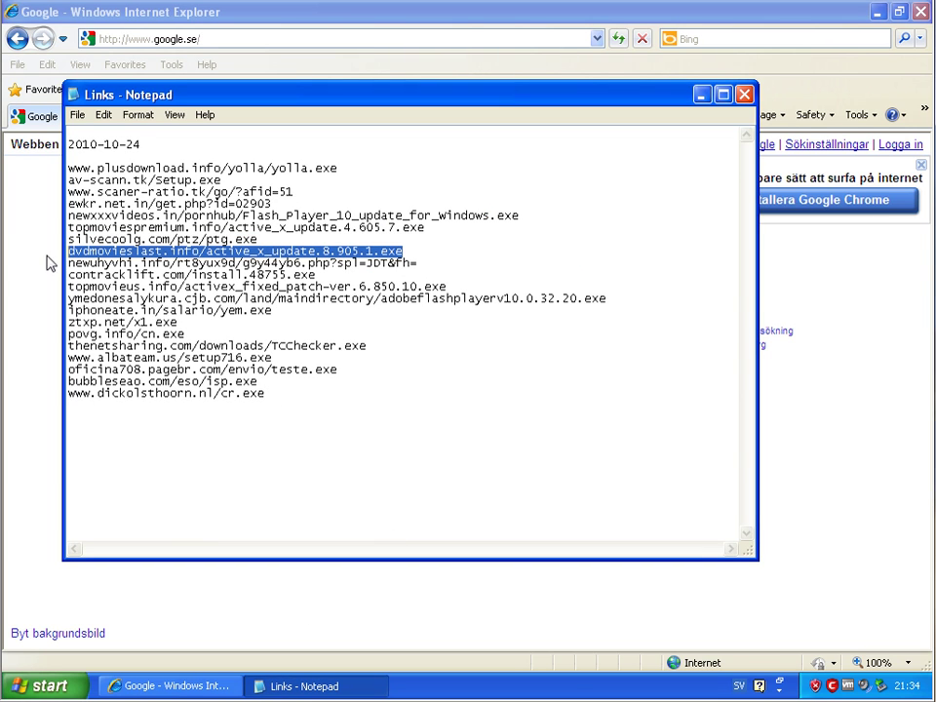
pyautogui.click(234, 41)
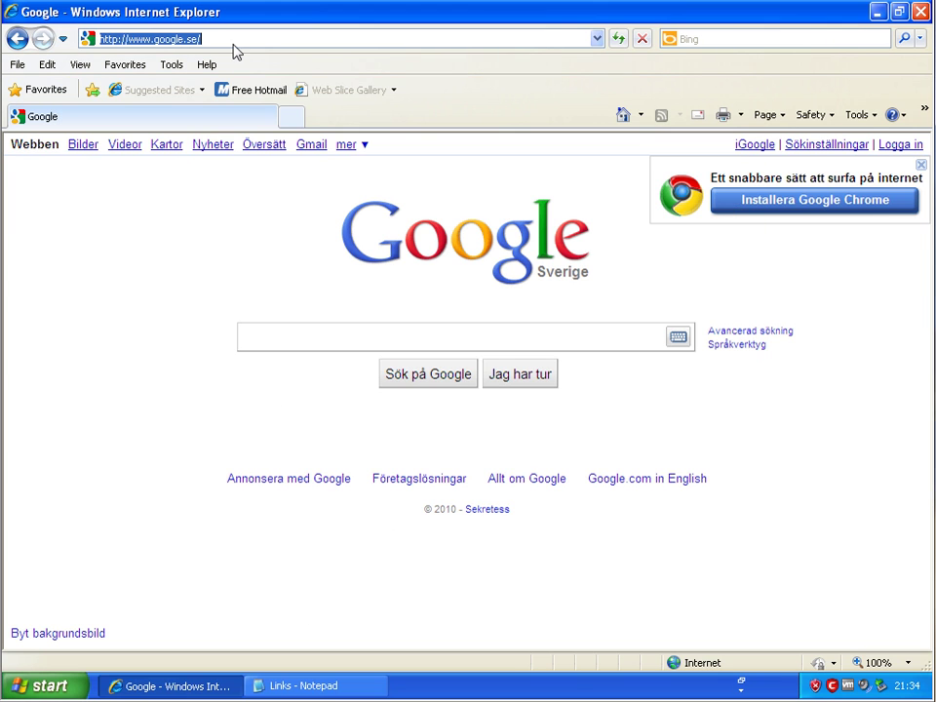
pyautogui.hotkey('ctrl', 'v')
pyautogui.press('Return')
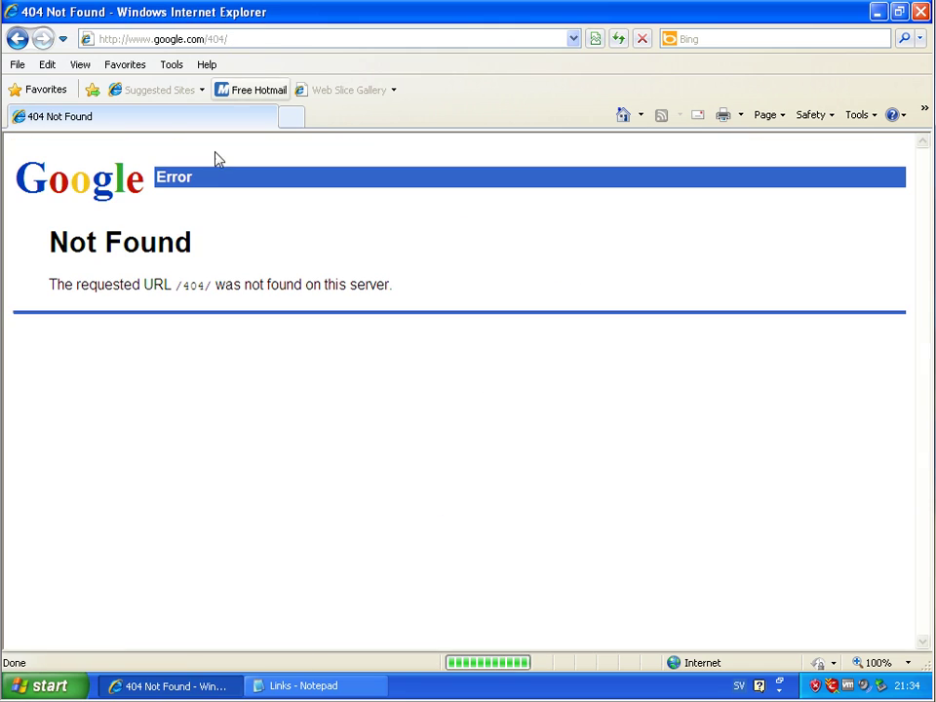
# Select the newuhyvhi.info line in Notepad for the next test.
pyautogui.hotkey('alt', 'Tab')
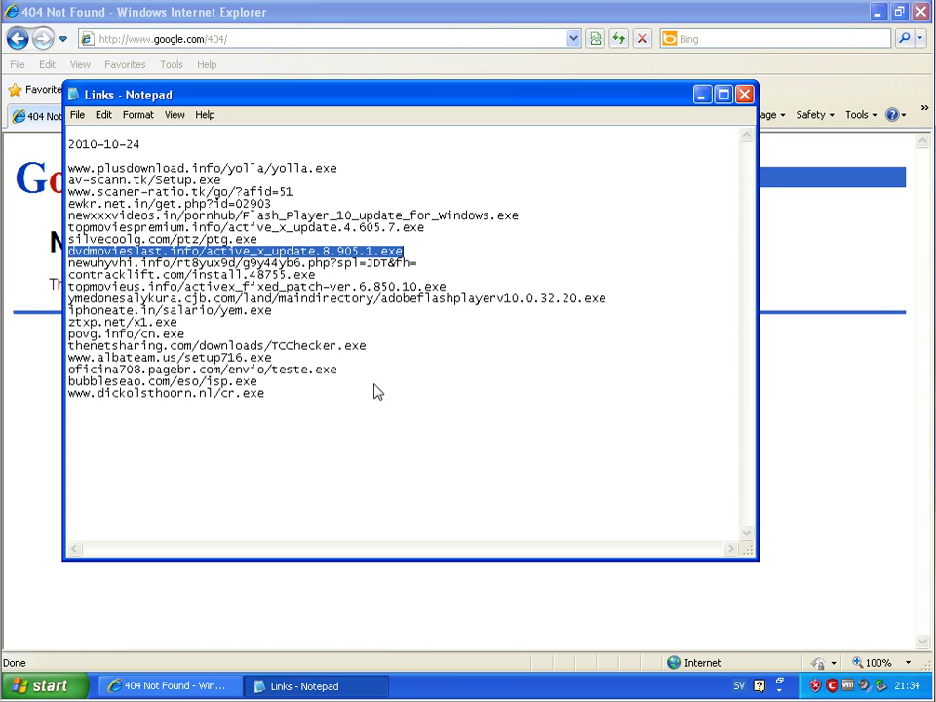
pyautogui.moveTo(412, 269)
pyautogui.mouseDown()
pyautogui.moveTo(324, 278)
pyautogui.moveTo(48, 271)
pyautogui.mouseUp()
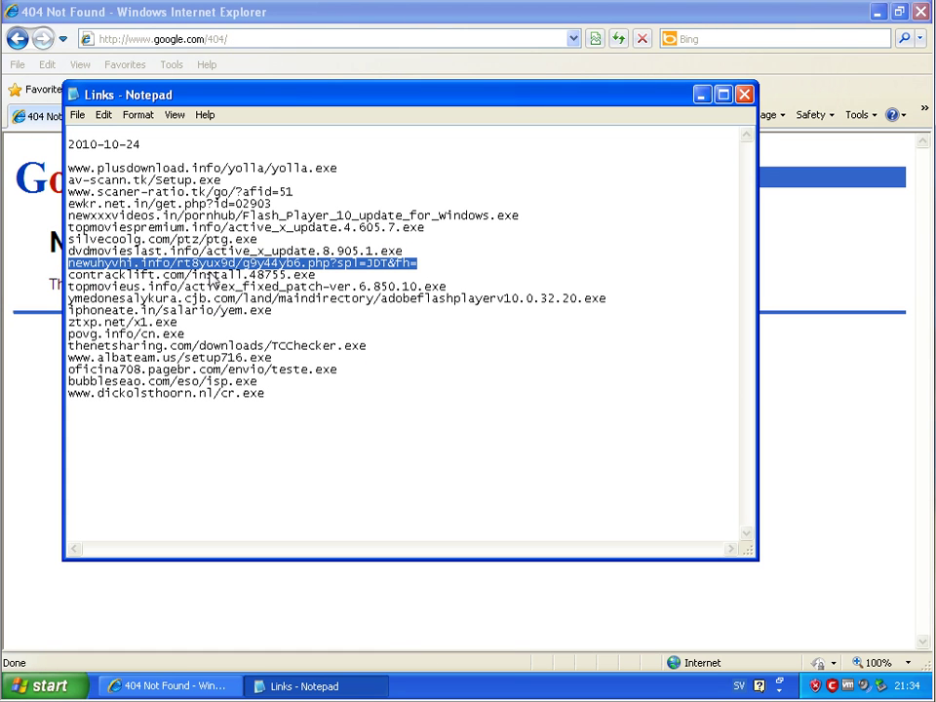
pyautogui.hotkey('alt', 'Tab')
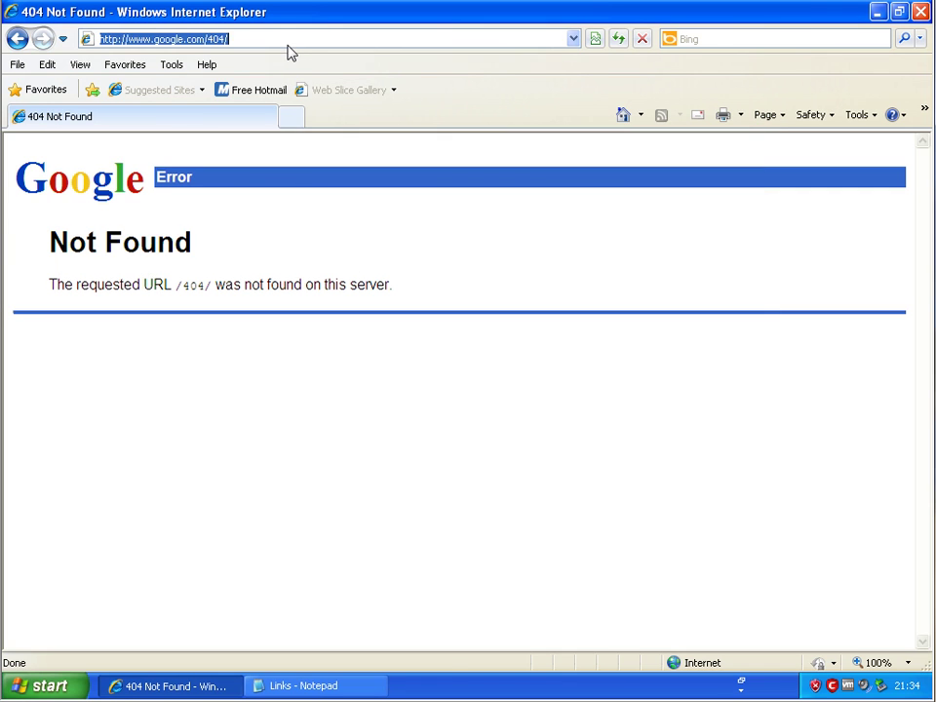
# Load the newuhyvhi.info link and save btbg2uz9.exe into My Documents.
pyautogui.hotkey('ctrl', 'v')
pyautogui.press('Return')
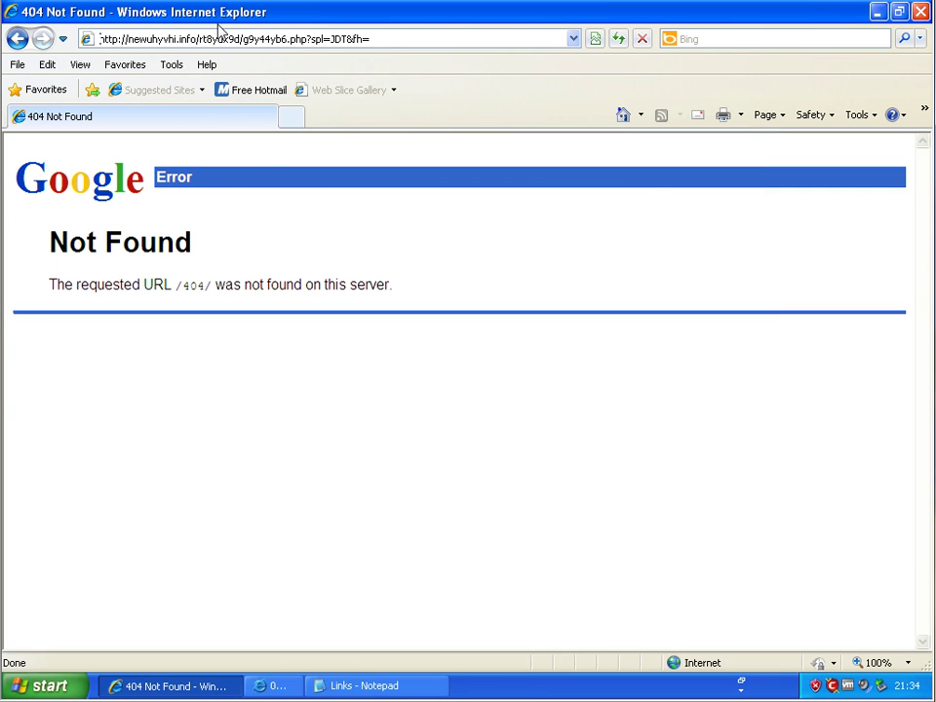
pyautogui.click(355, 685)
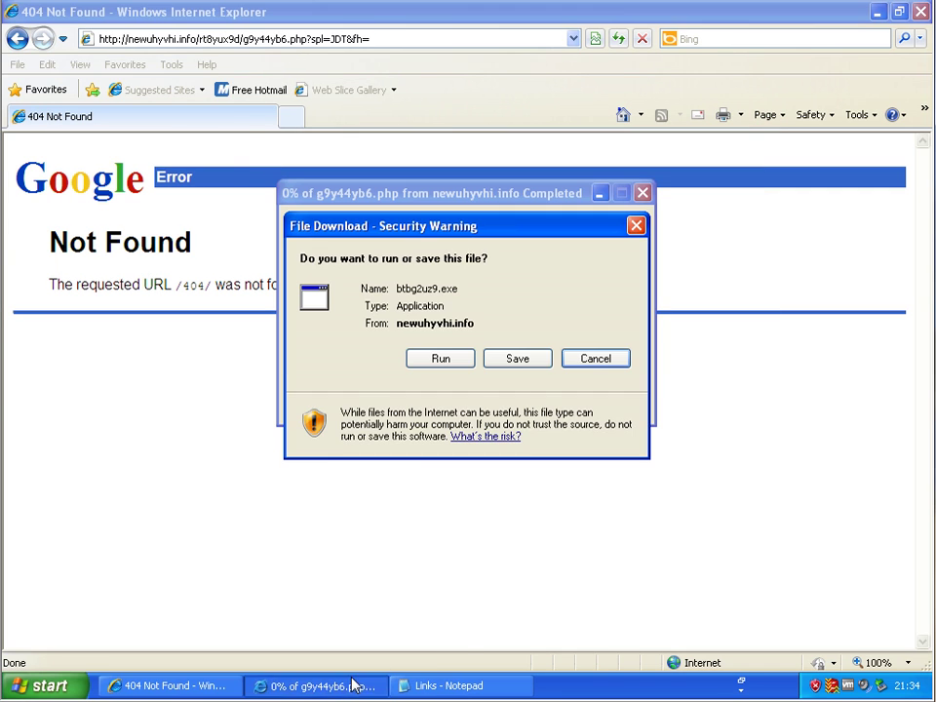
pyautogui.click(518, 359)
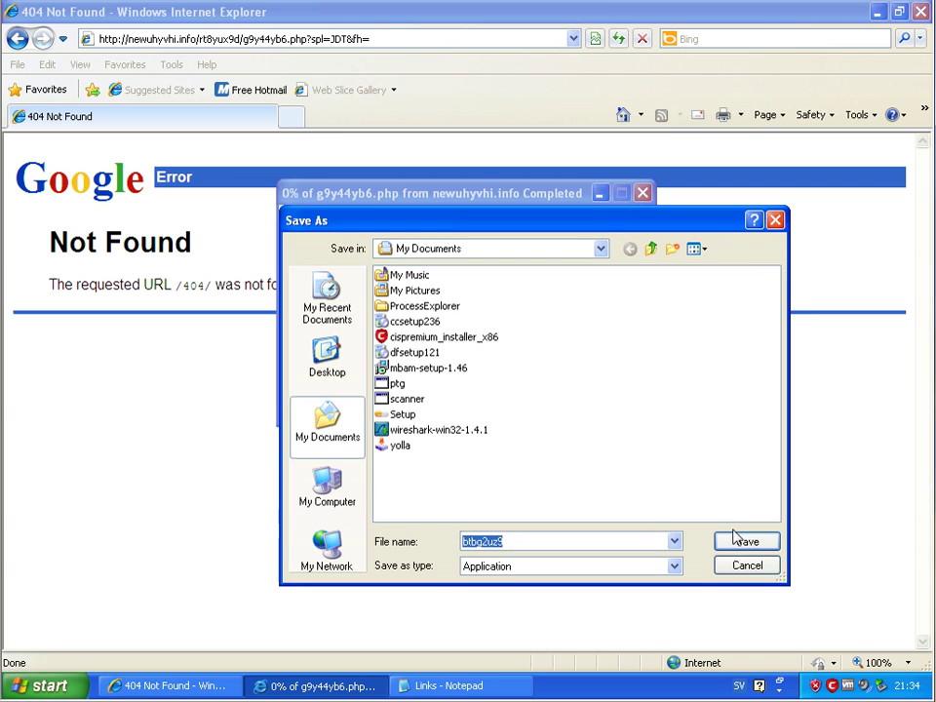
pyautogui.click(738, 539)
pyautogui.click(596, 398)
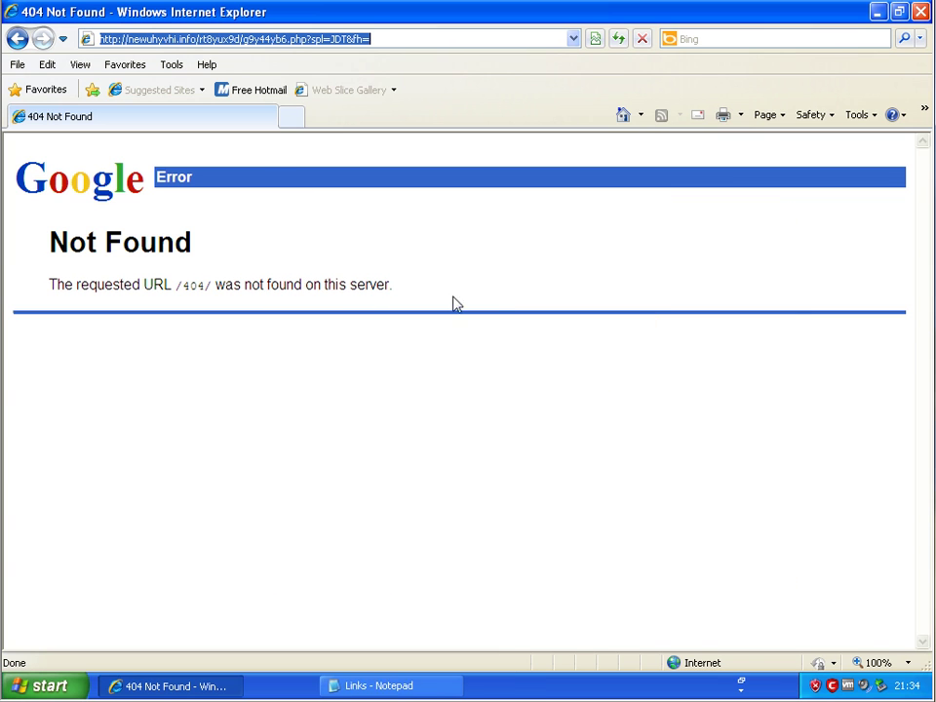
# Reload the newuhyvhi.info link to see ClearCloud's block page, then return to Google.
pyautogui.click(621, 115)
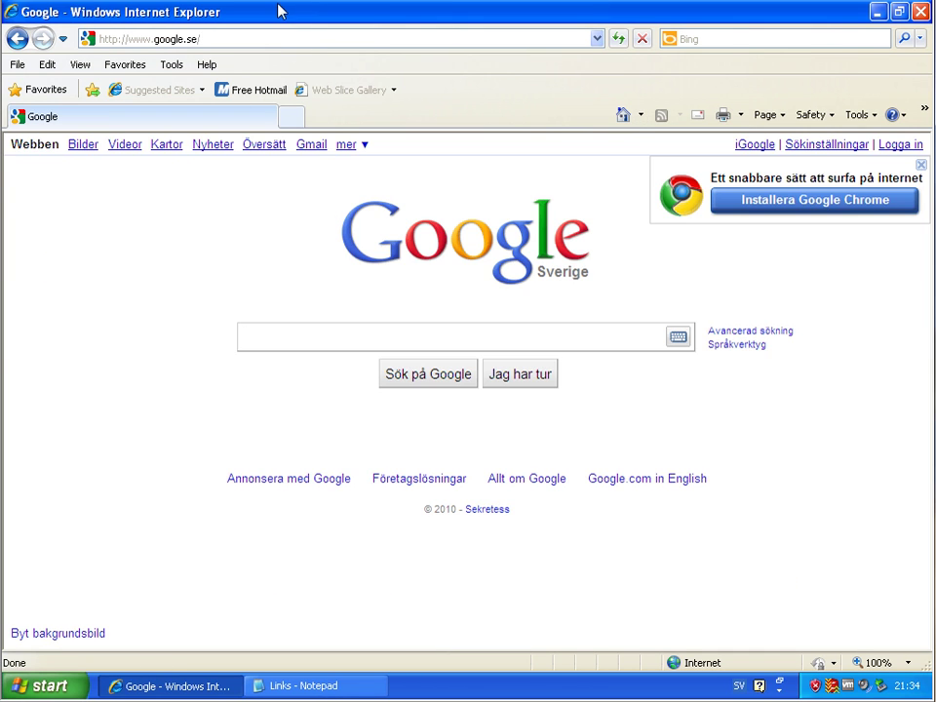
pyautogui.doubleClick(278, 9)
pyautogui.doubleClick(356, 148)
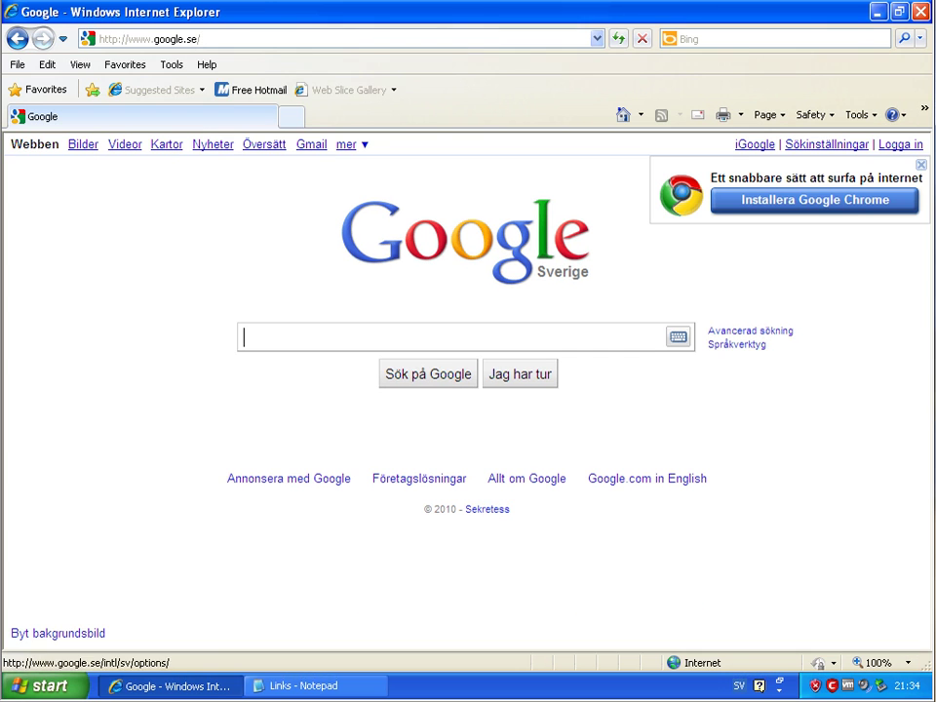
pyautogui.click(261, 41)
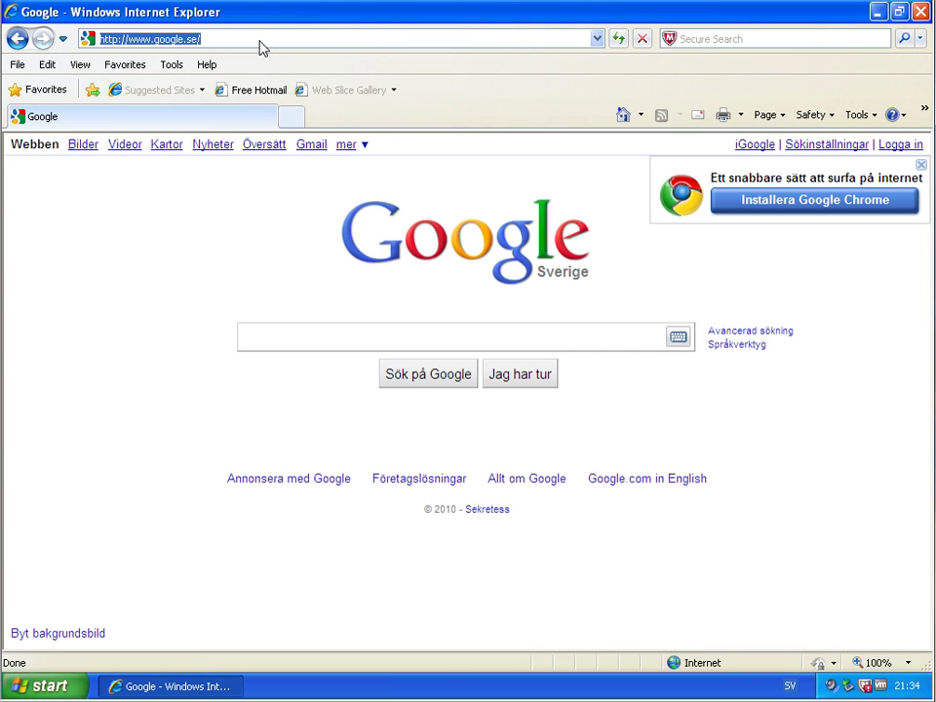
pyautogui.write('newuhyvhi.info/rt8yux9d/g9y44yb6.php?spl=JDT&fh=')
pyautogui.press('Return')
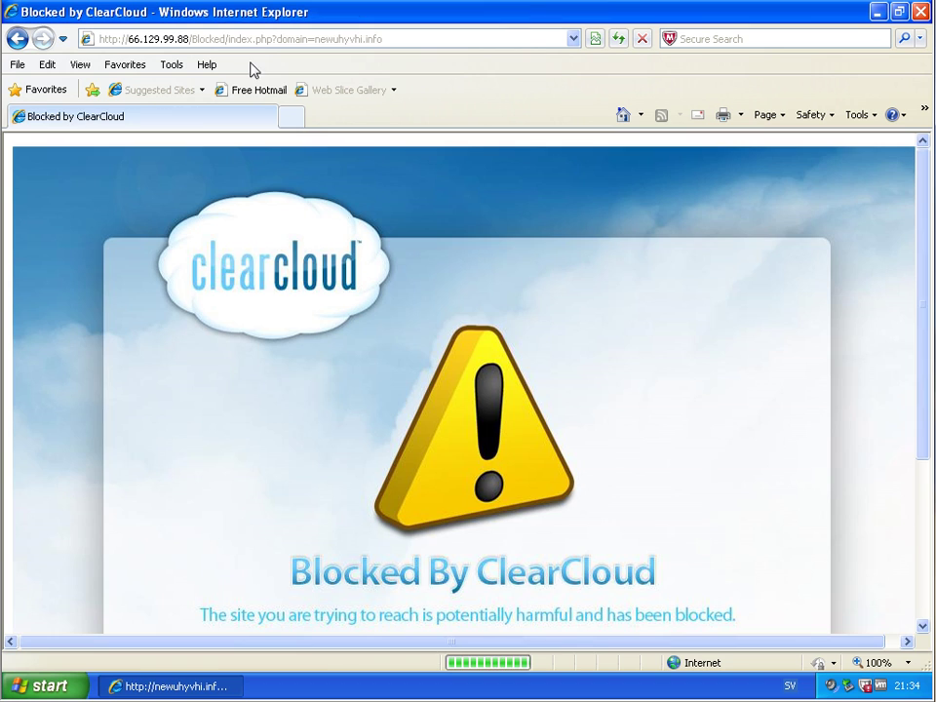
pyautogui.scroll(-2, 591, 358)
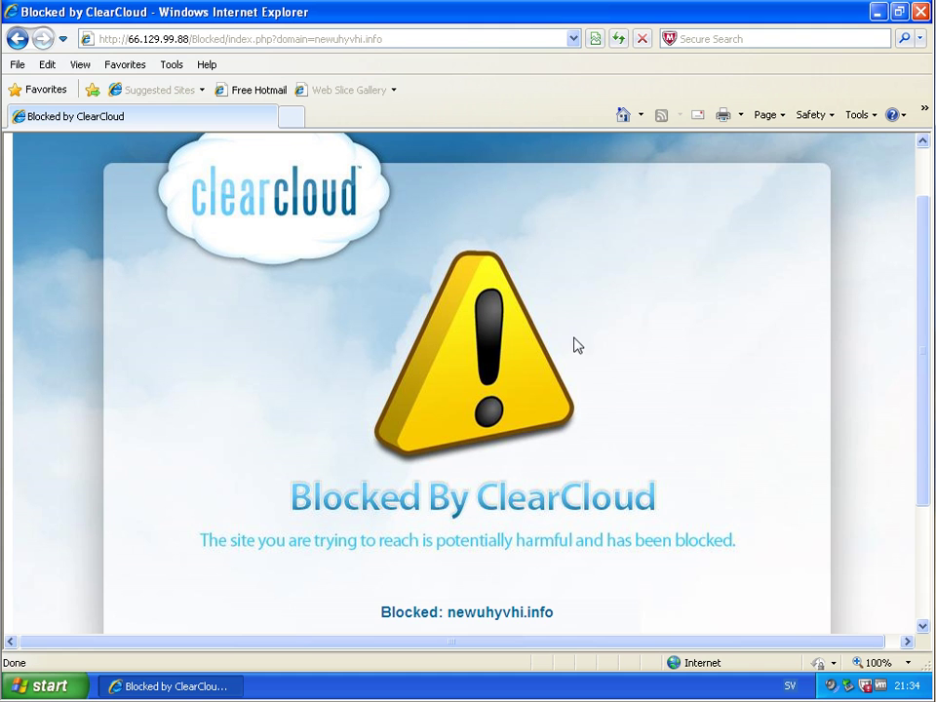
pyautogui.scroll(2, 430, 305)
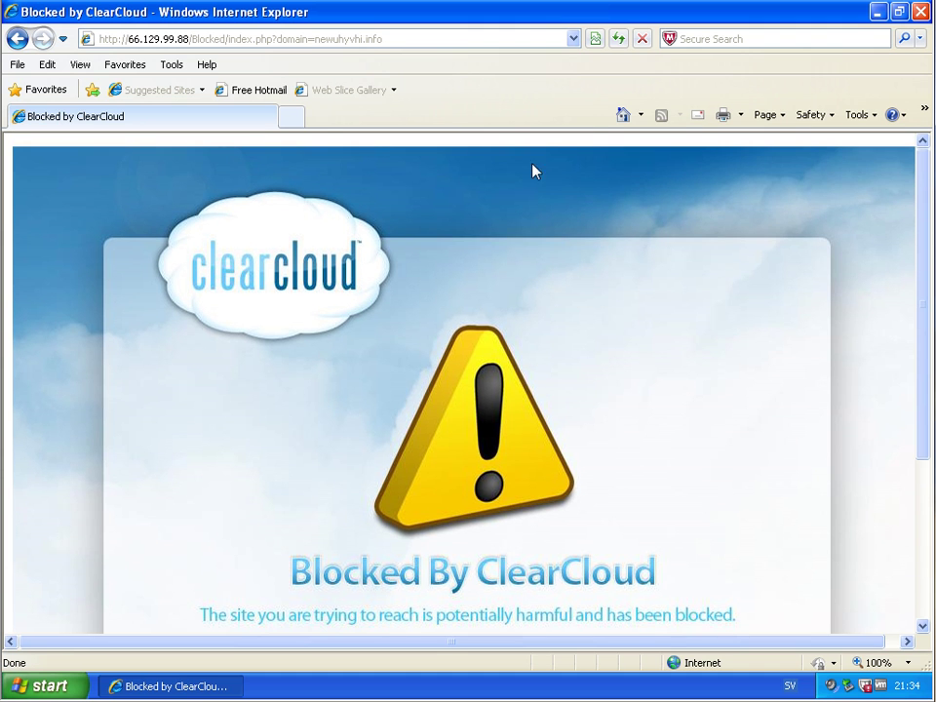
pyautogui.click(621, 116)
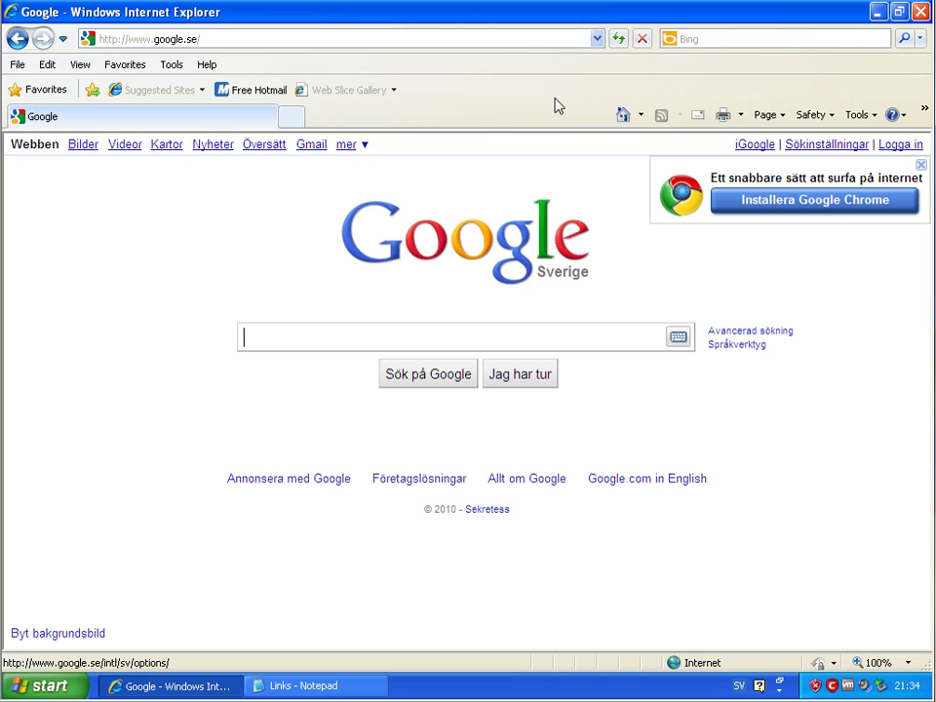
# Load the contracklift.com link from Notepad and save install.48755.exe.
pyautogui.click(341, 688)
pyautogui.moveTo(375, 278); pyautogui.dragTo(56, 281)
pyautogui.hotkey('ctrl', 'c')
pyautogui.click(181, 55)
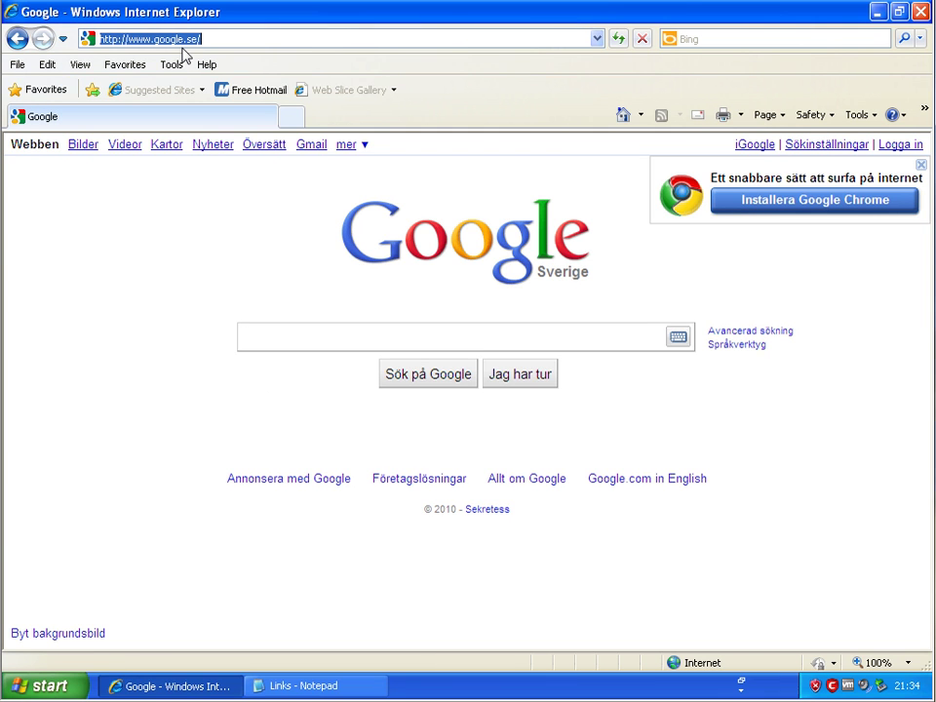
pyautogui.hotkey('ctrl', 'v')
pyautogui.press('Return')
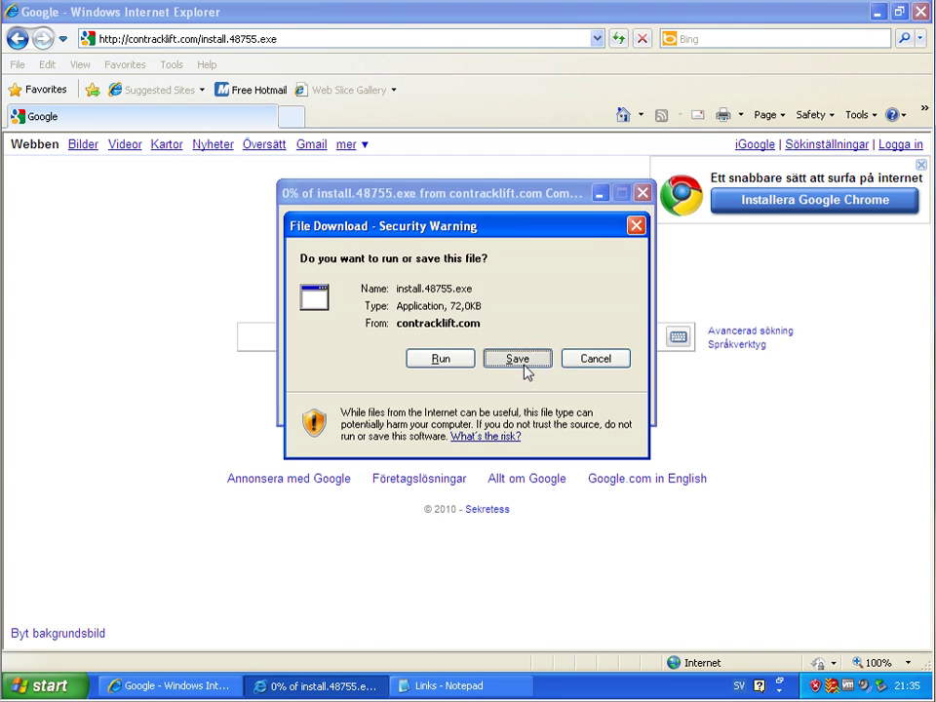
pyautogui.click(522, 363)
pyautogui.click(747, 542)
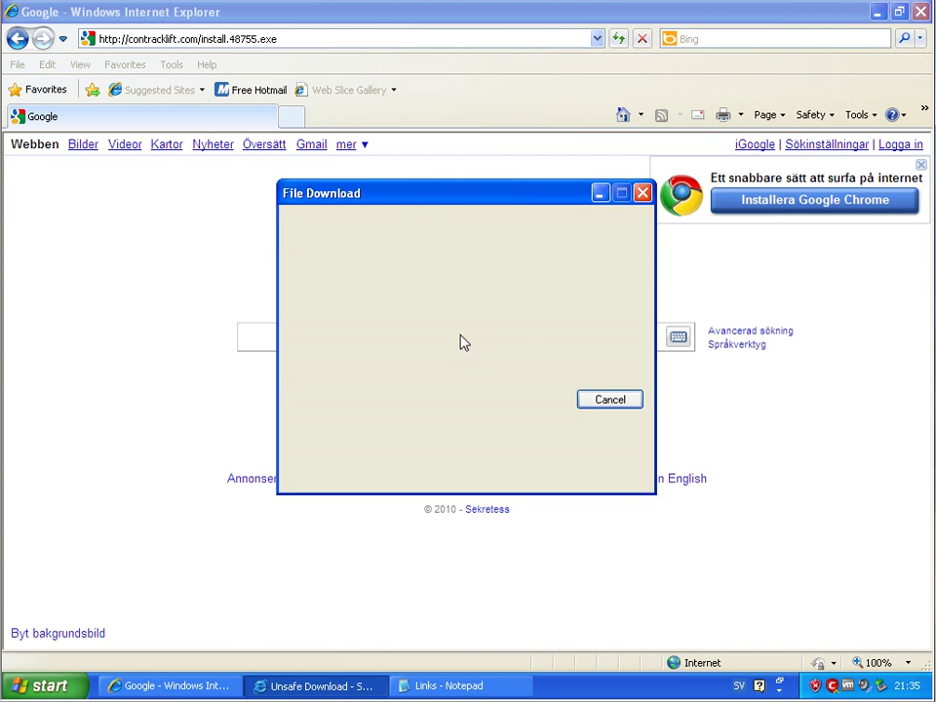
pyautogui.click(624, 400)
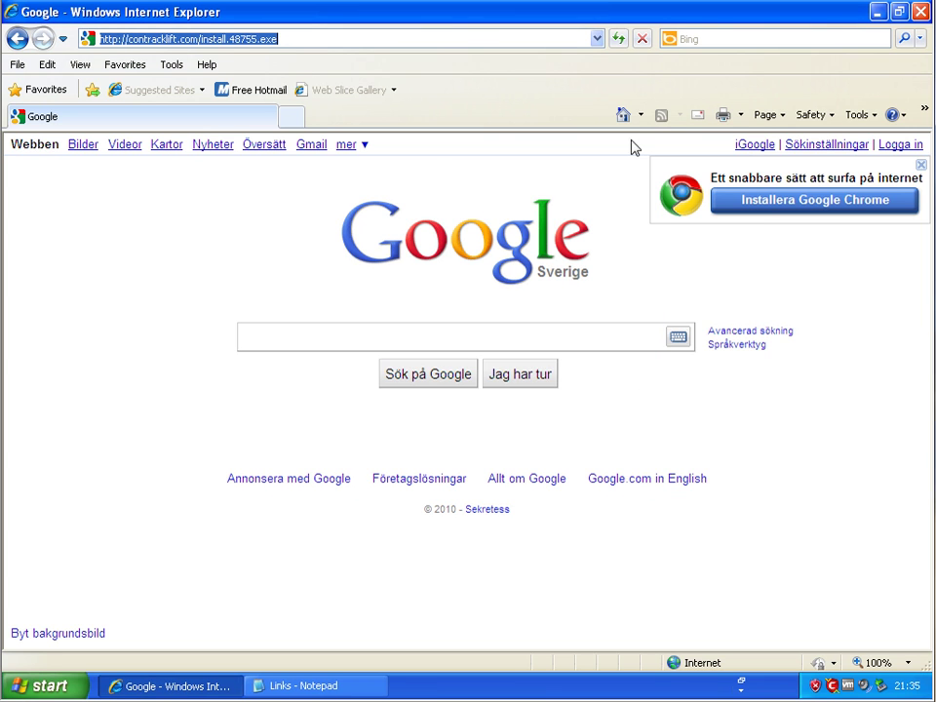
# Reload the contracklift.com link to confirm ClearCloud blocks it, then return to Google.
pyautogui.click(623, 113)
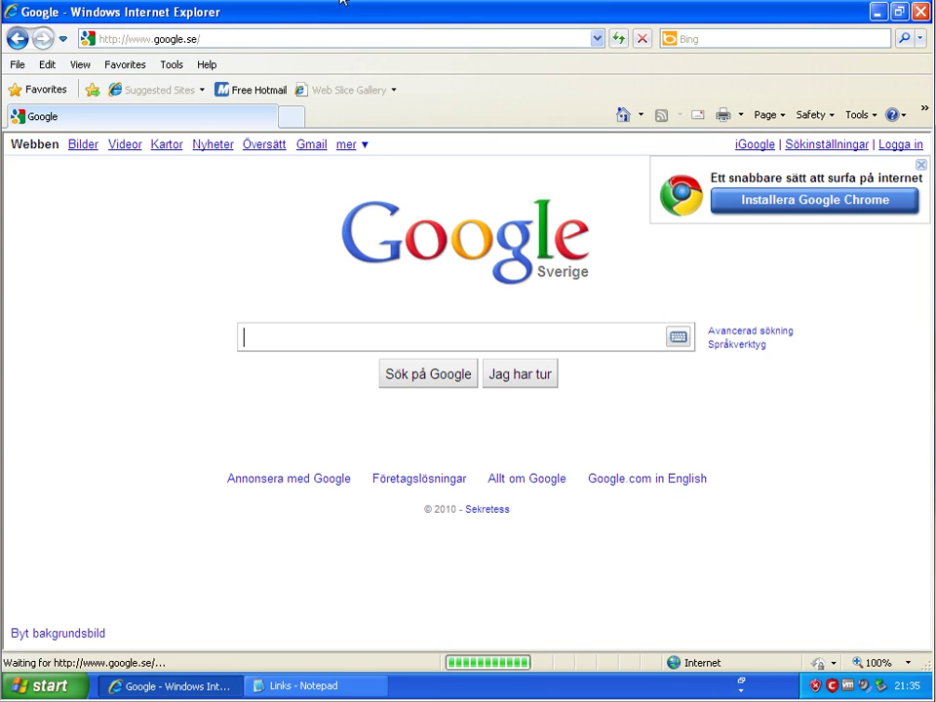
pyautogui.click(276, 41)
pyautogui.write('http://contracklift.com/install.48755.exe')
pyautogui.press('Return')
pyautogui.scroll(-2, 556, 460)
pyautogui.scroll(2, 575, 451)
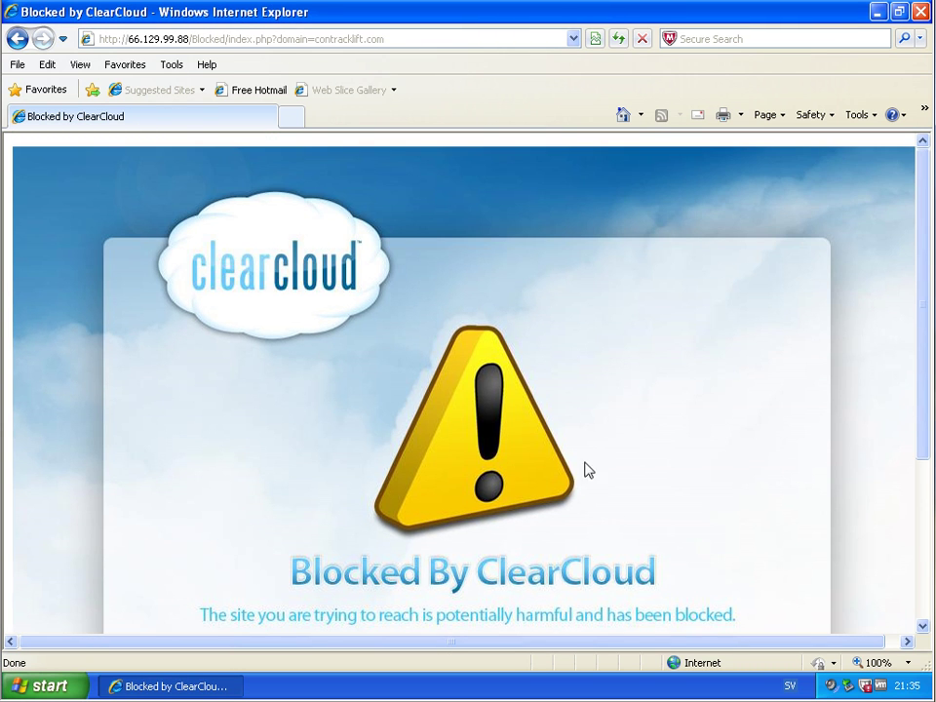
pyautogui.scroll(-2, 589, 474)
pyautogui.scroll(2, 437, 345)
pyautogui.click(620, 116)
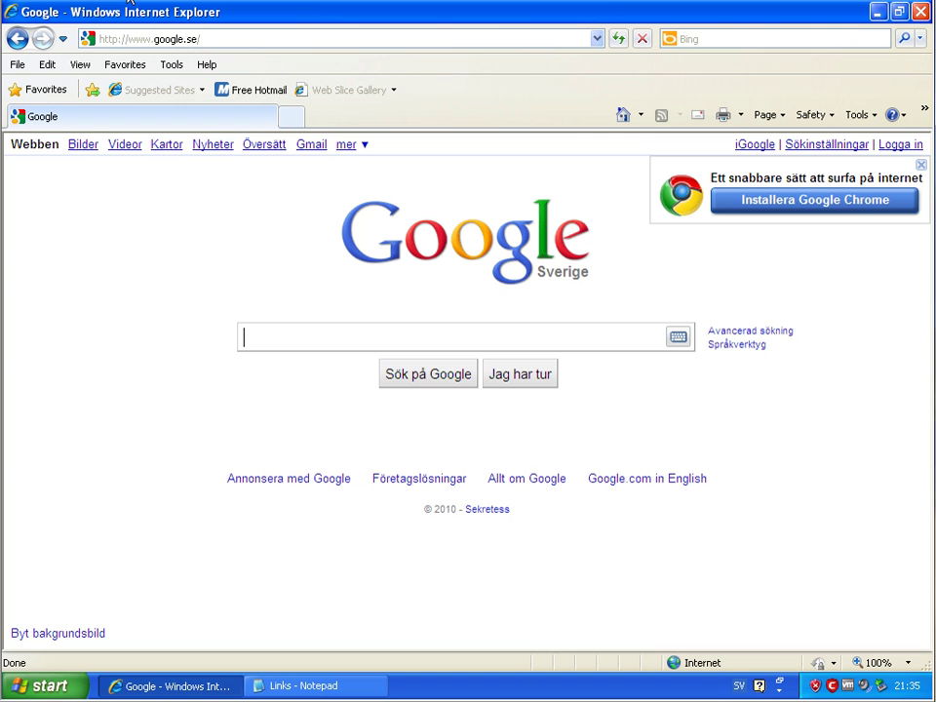
# Load the topmovieus.info link from Notepad, which returns a 404 error.
pyautogui.click(326, 685)
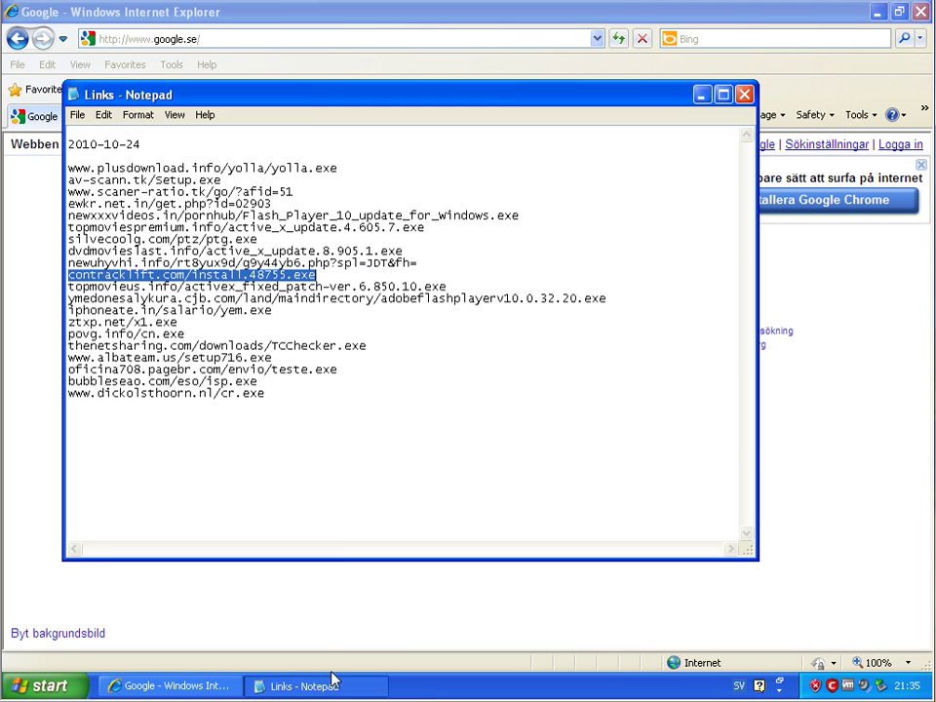
pyautogui.moveTo(448, 289); pyautogui.dragTo(61, 278)
pyautogui.click(141, 298)
pyautogui.moveTo(448, 288); pyautogui.dragTo(32, 298)
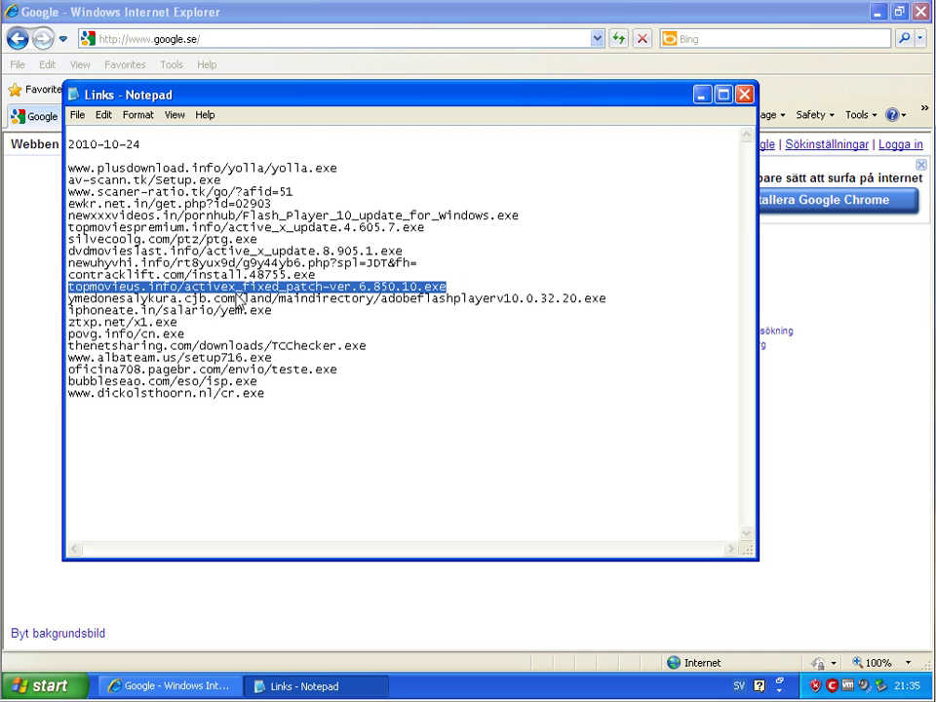
pyautogui.click(182, 39)
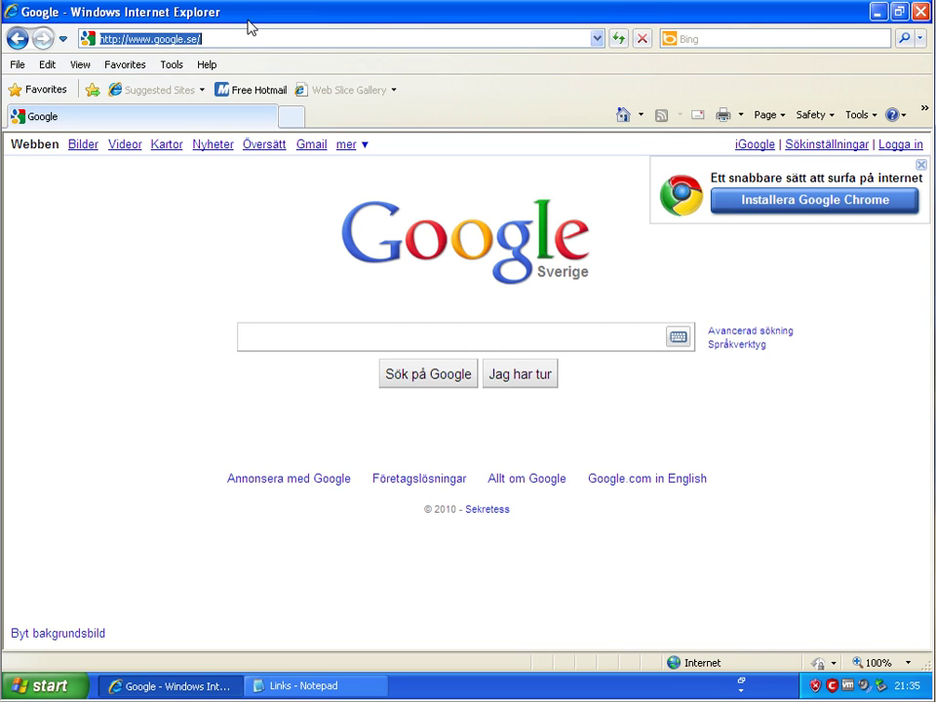
pyautogui.write('http://topmovieus.info/activex_fixed_patch-ver.6.850.10.exe')
pyautogui.press('Return')
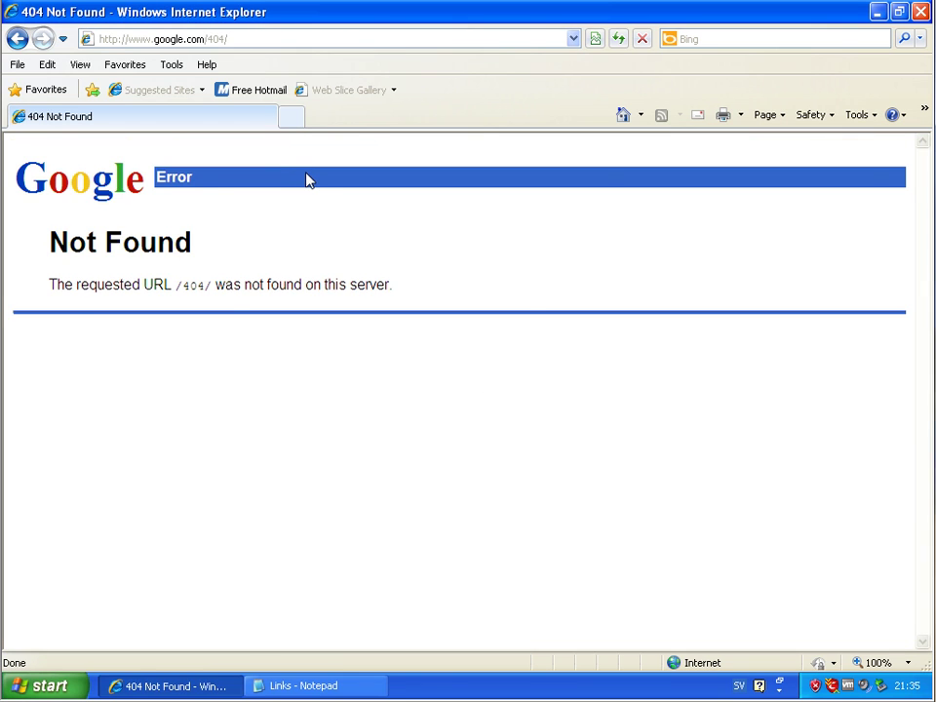
# Load the ymedonesalykura link, which redirects to the CJB.NET hosting homepage.
pyautogui.hotkey('alt', 'Tab')
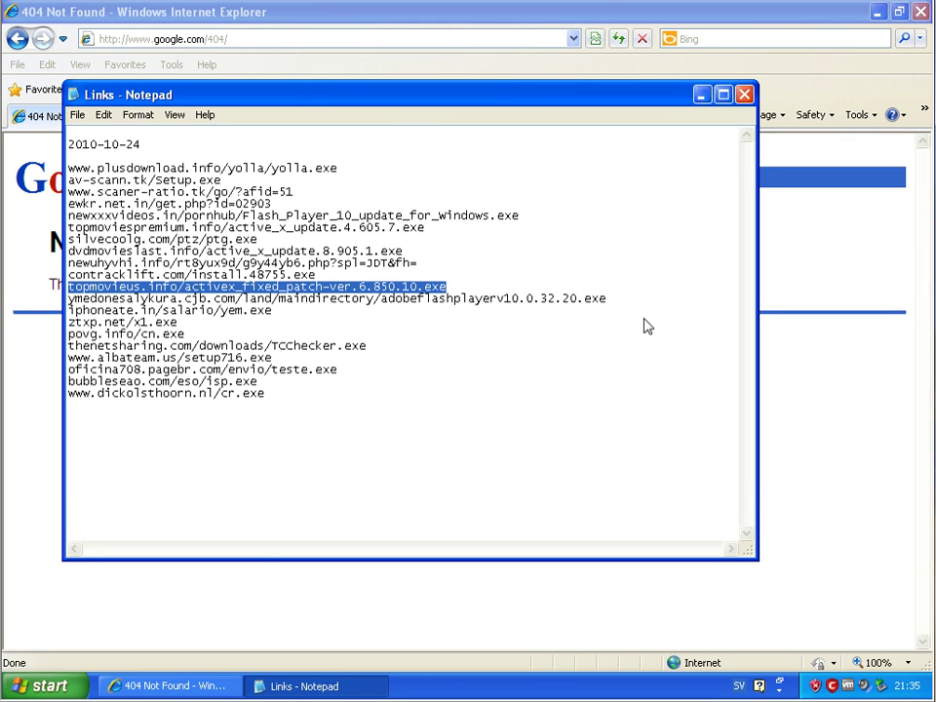
pyautogui.moveTo(608, 299); pyautogui.dragTo(73, 303)
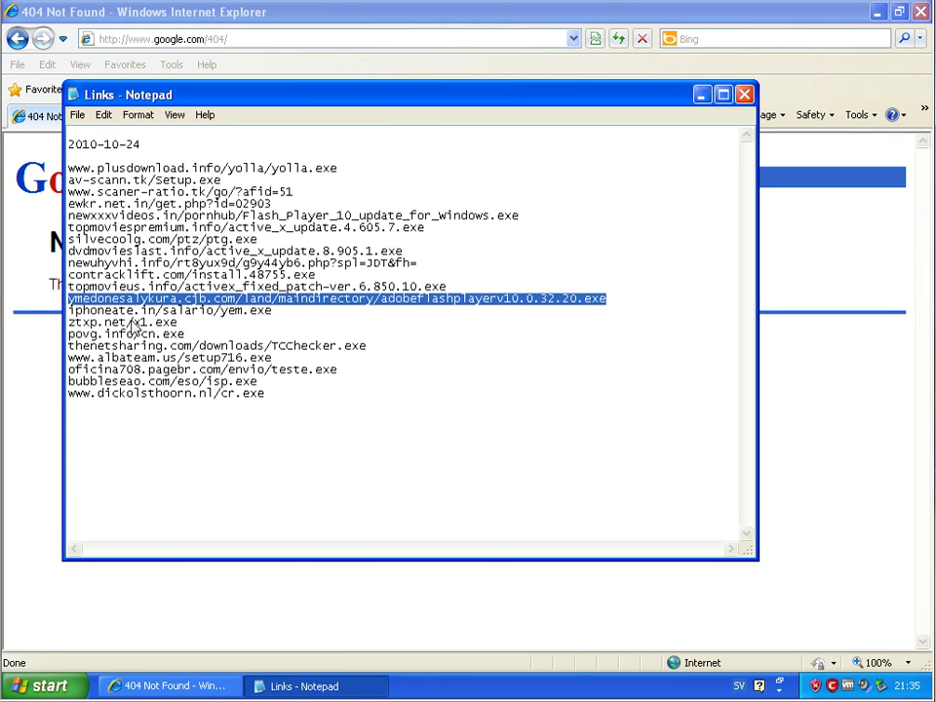
pyautogui.hotkey('ctrl', 'c')
pyautogui.hotkey('alt', 'Tab')
pyautogui.click(246, 45)
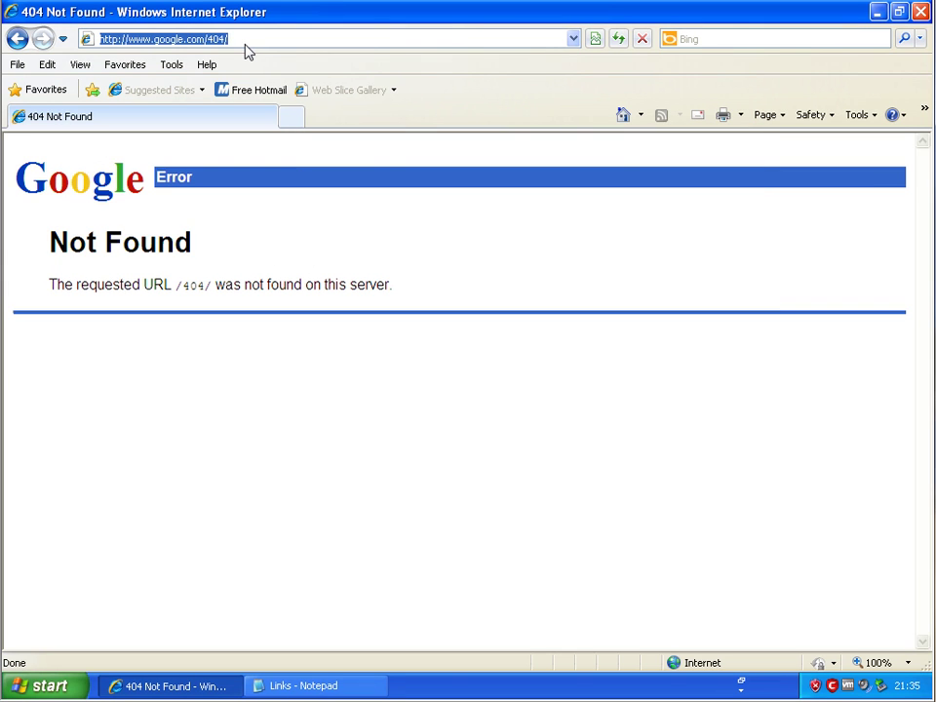
pyautogui.hotkey('ctrl', 'v')
pyautogui.press('Return')
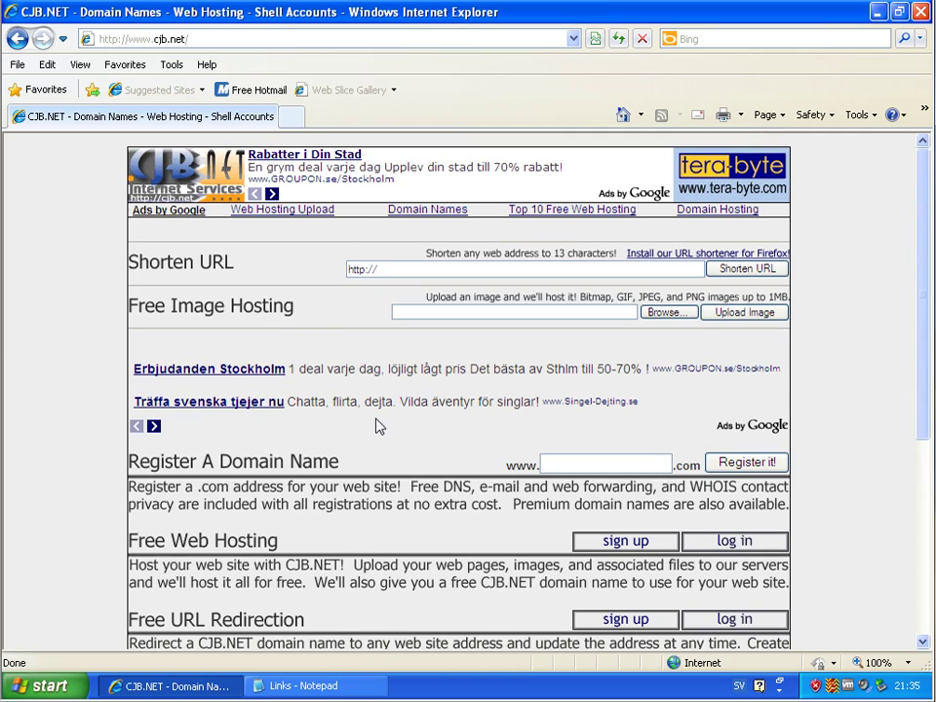
pyautogui.scroll(-3, 464, 416)
pyautogui.scroll(3, 410, 407)
pyautogui.scroll(-1, 341, 400)
pyautogui.scroll(1, 274, 392)
# Reload the ymedonesalykura.cjb.com Flash Player link to see ClearCloud's block, then go back to Google.
pyautogui.click(625, 115)
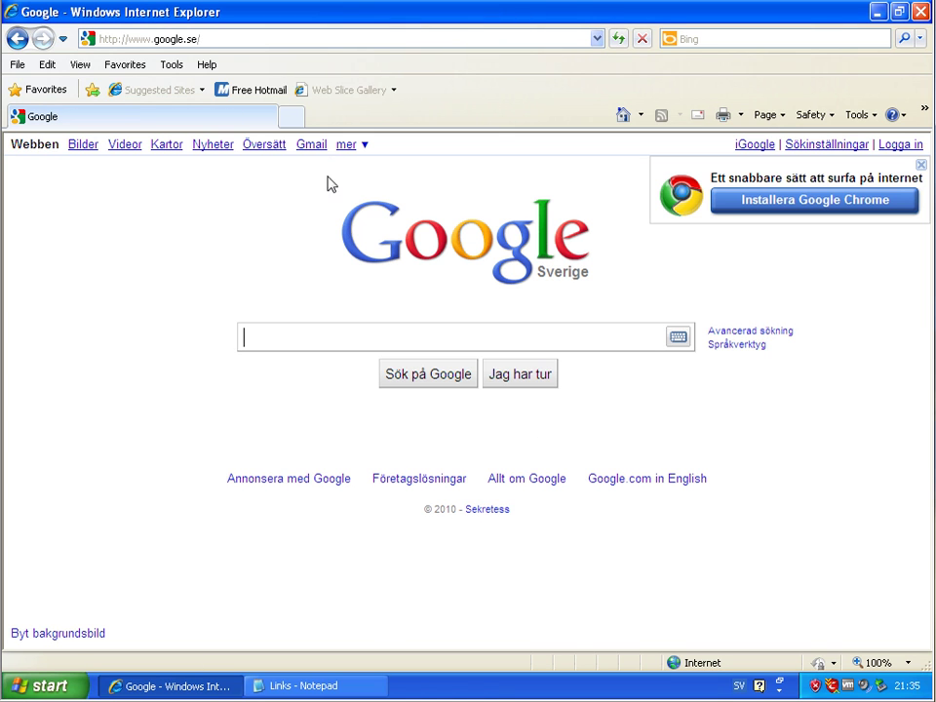
pyautogui.hotkey('alt', 'Tab')
pyautogui.hotkey('alt', 'Tab')
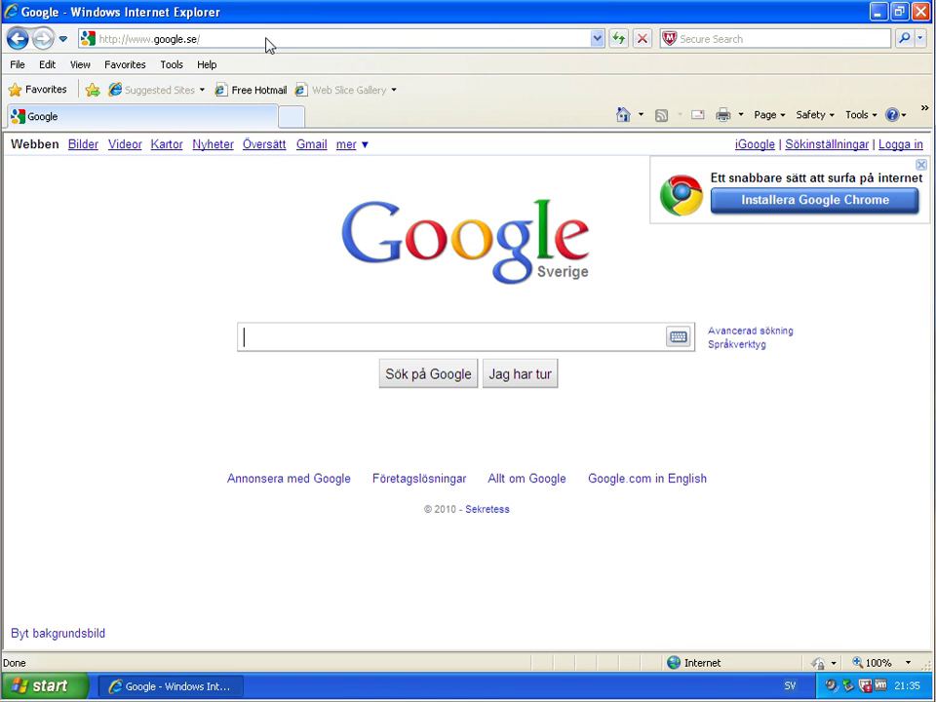
pyautogui.click(266, 40)
pyautogui.hotkey('ctrl', 'v')
pyautogui.press('Return')
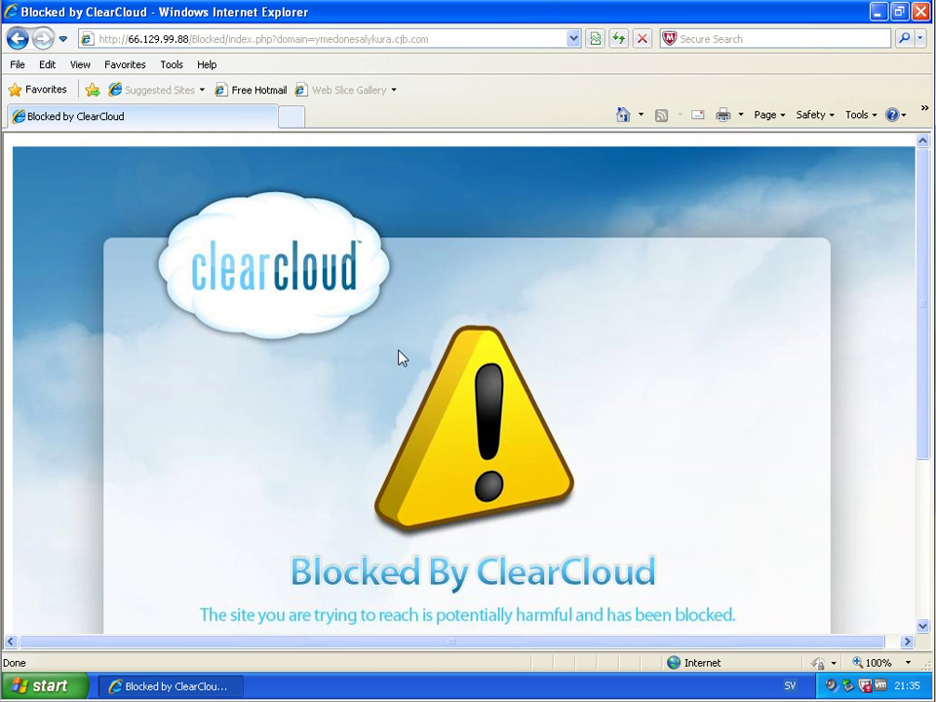
pyautogui.click(622, 114)
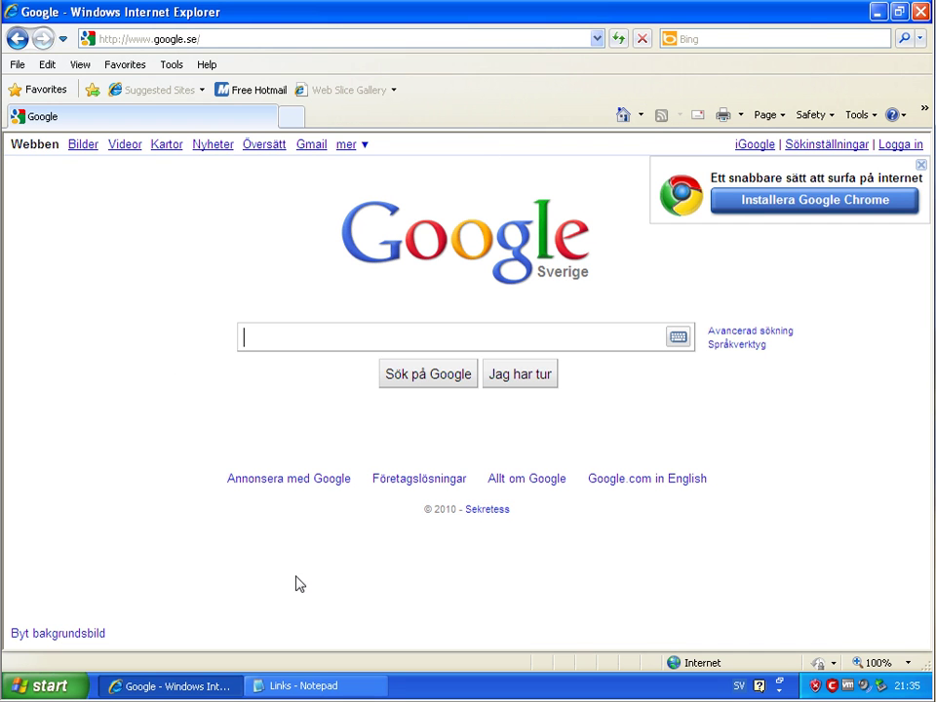
# Load iphoneate.in/salario/yem.exe from Notepad and save yem.exe despite the unsafe warning.
pyautogui.click(292, 685)
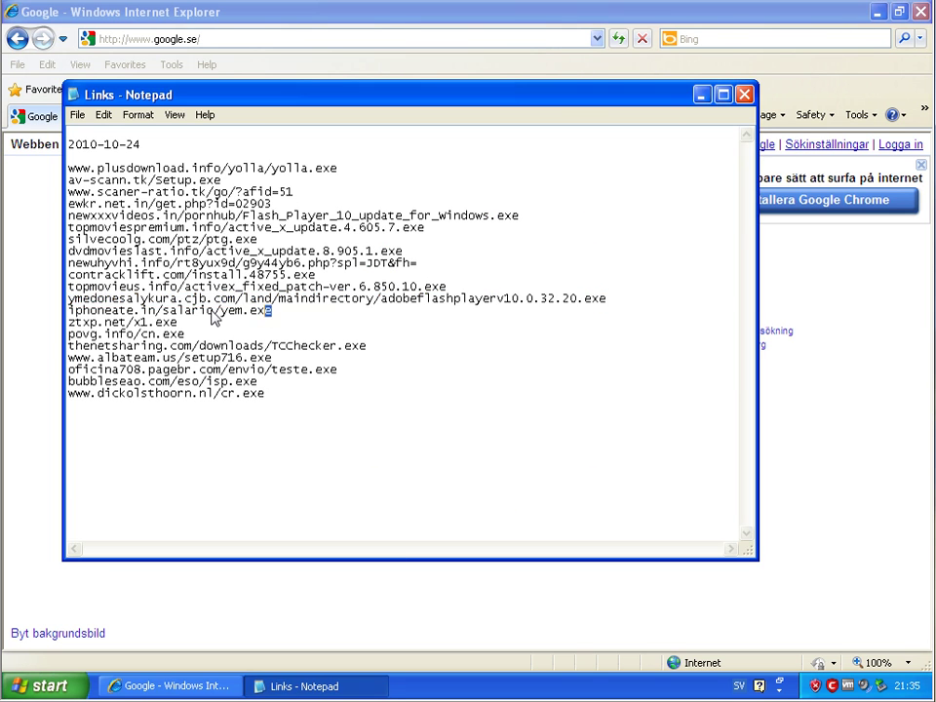
pyautogui.moveTo(271, 310); pyautogui.dragTo(43, 315)
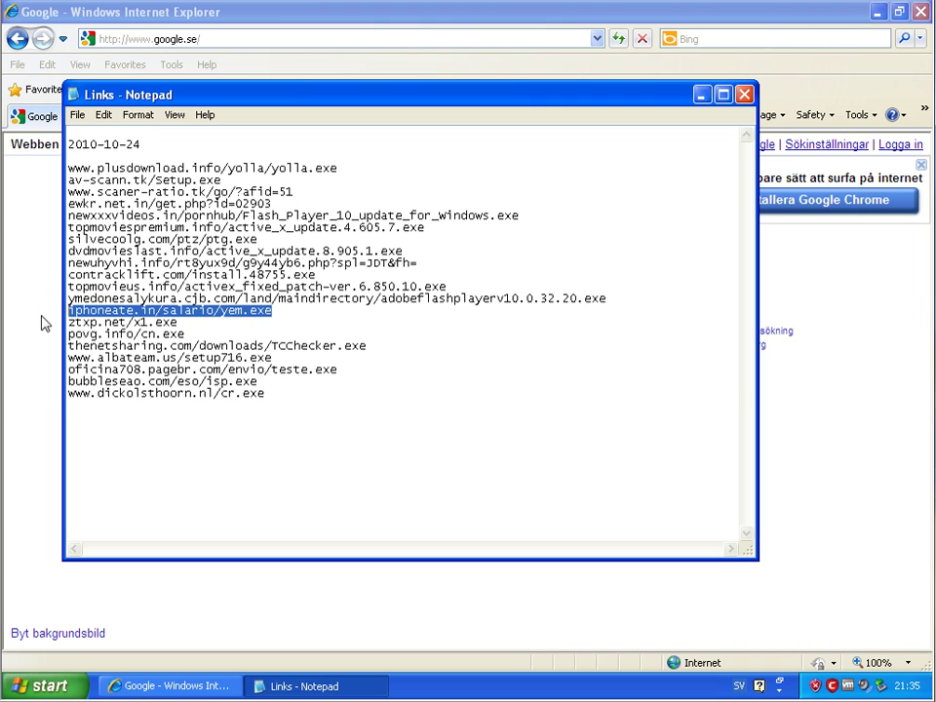
pyautogui.click(288, 43)
pyautogui.hotkey('ctrl', 'v')
pyautogui.press('Return')
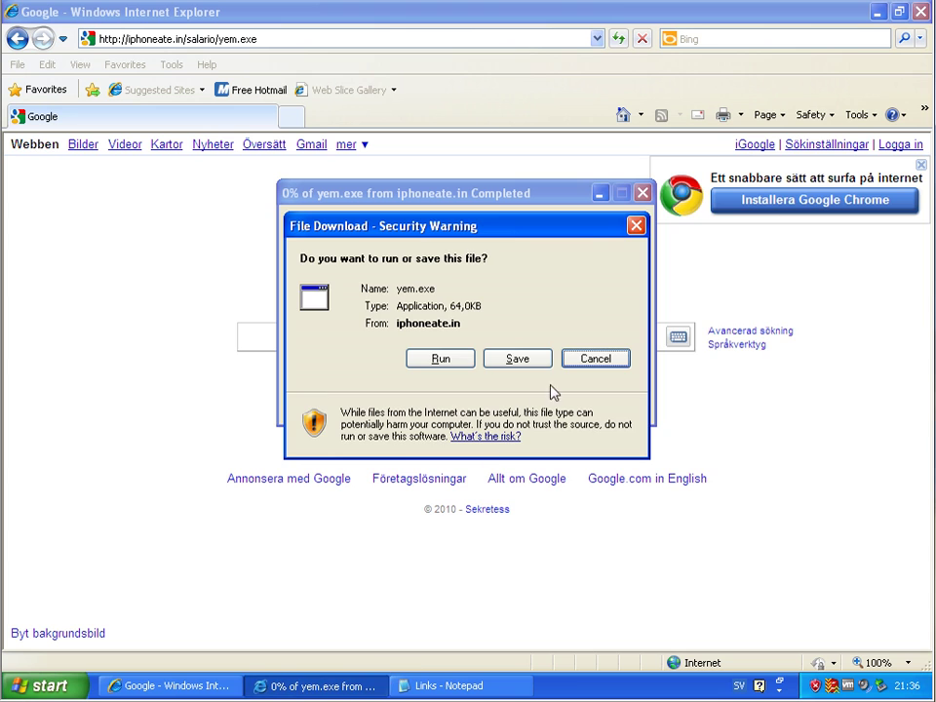
pyautogui.click(546, 358)
pyautogui.click(731, 538)
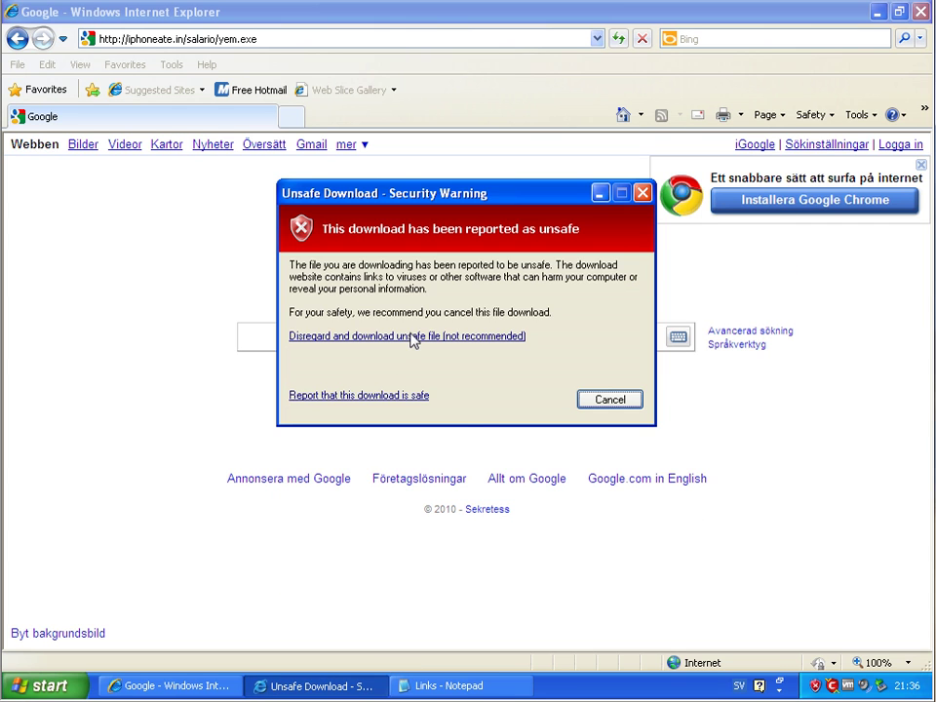
pyautogui.click(413, 339)
pyautogui.click(608, 397)
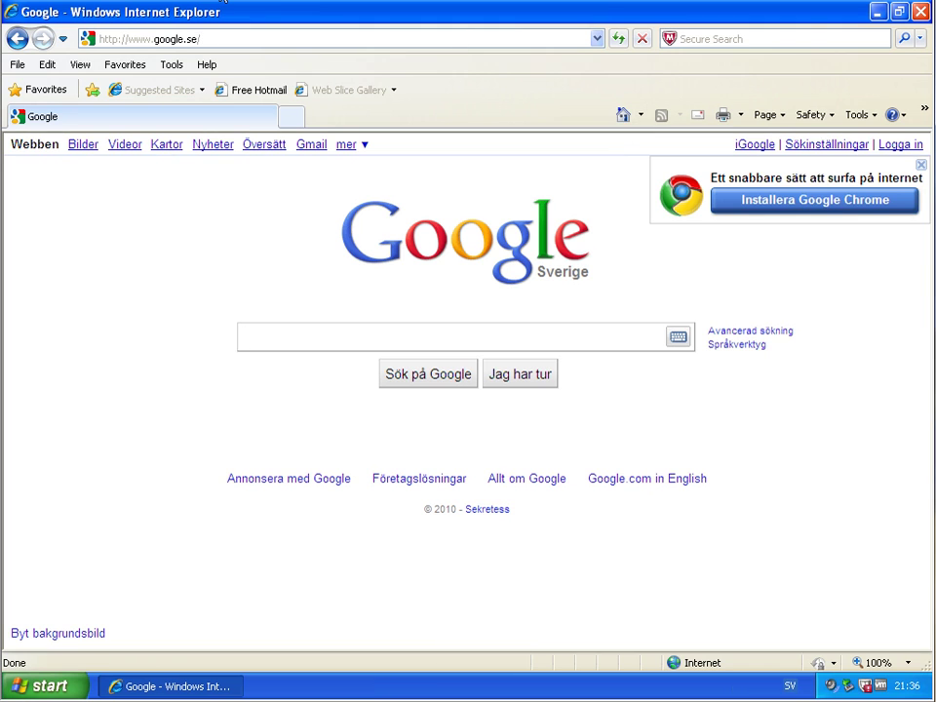
# Retype iphoneate.in/salario/yem.exe to see ClearCloud block the link.
pyautogui.click(318, 39)
pyautogui.write('iphoneate.in/salario/yem.exe')
pyautogui.press('Return')
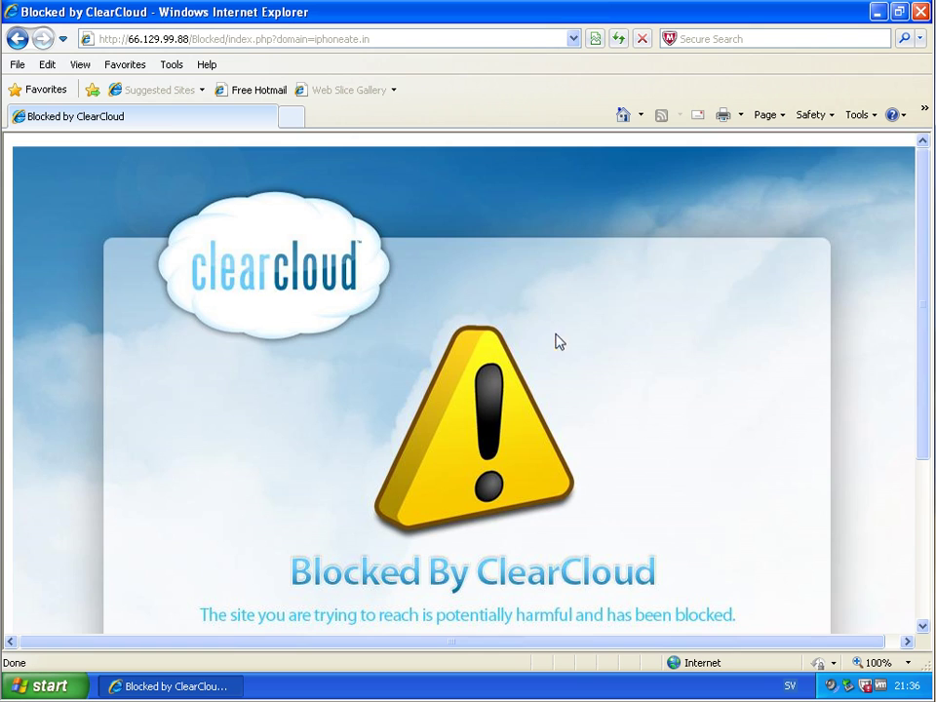
pyautogui.scroll(-5, 566, 341)
pyautogui.scroll(5, 571, 340)
# Select the ztxp.net/x1.exe line in Notepad, undoing an accidental paste over it.
pyautogui.click(622, 115)
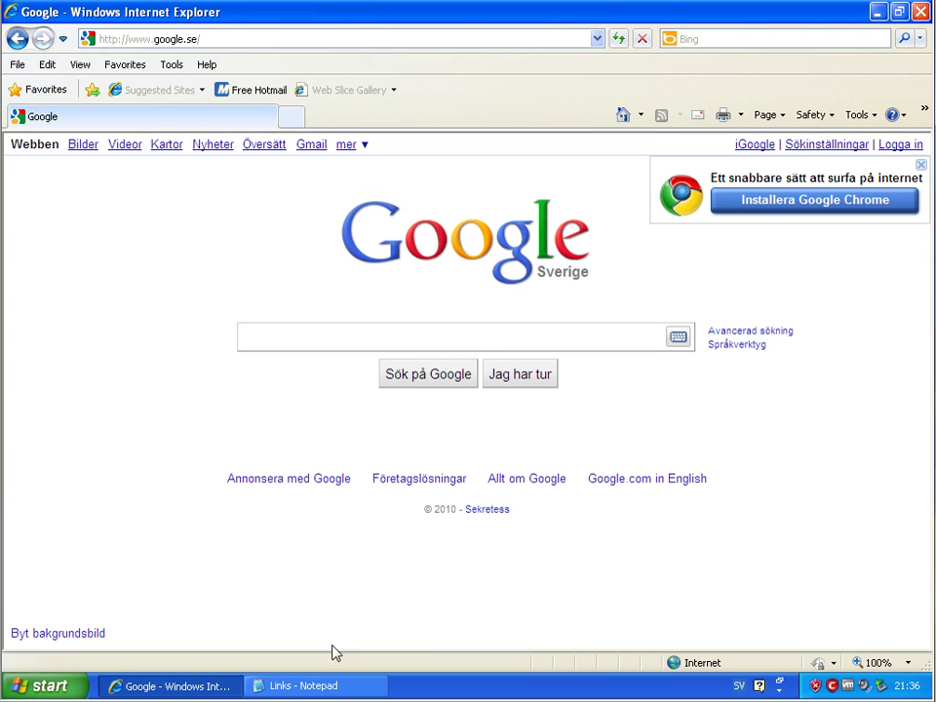
pyautogui.click(292, 685)
pyautogui.hotkey('ctrl', 'c')
pyautogui.moveTo(68, 322); pyautogui.dragTo(178, 321)
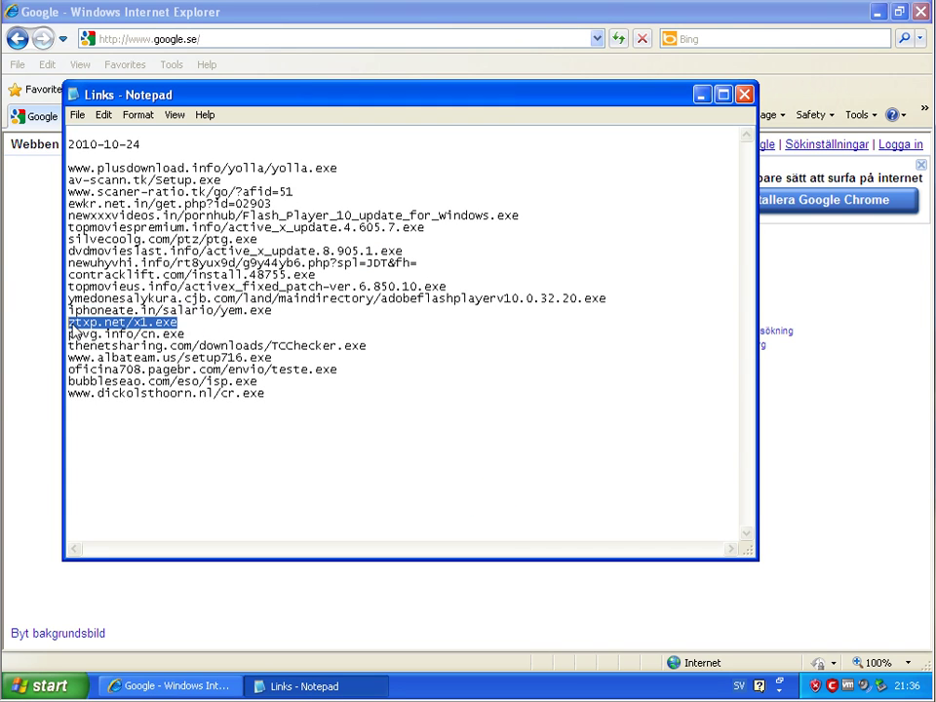
pyautogui.hotkey('ctrl', 'v')
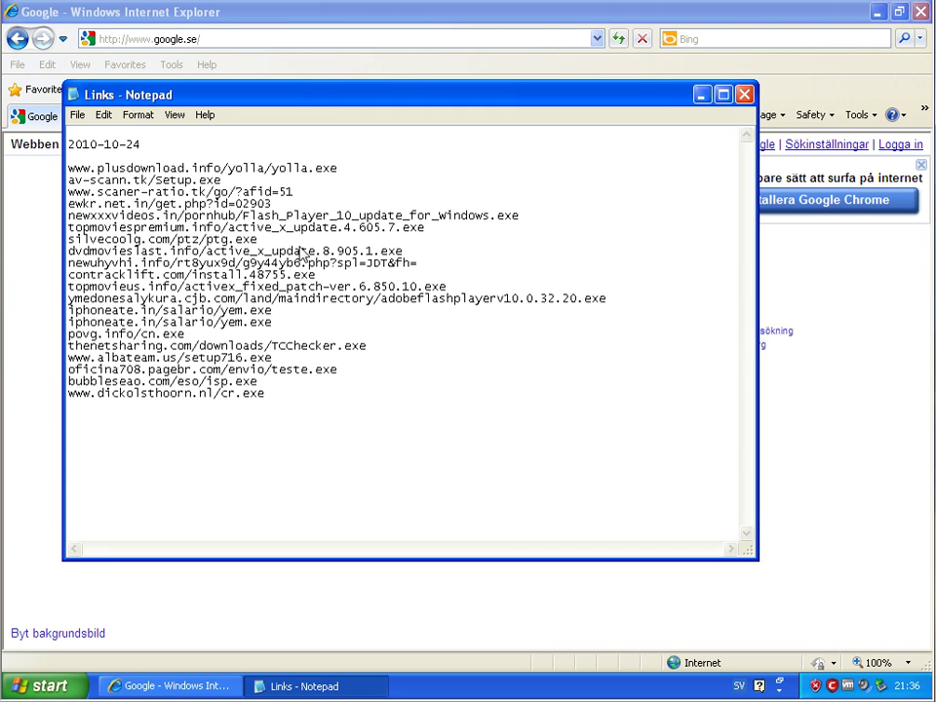
pyautogui.click(77, 114)
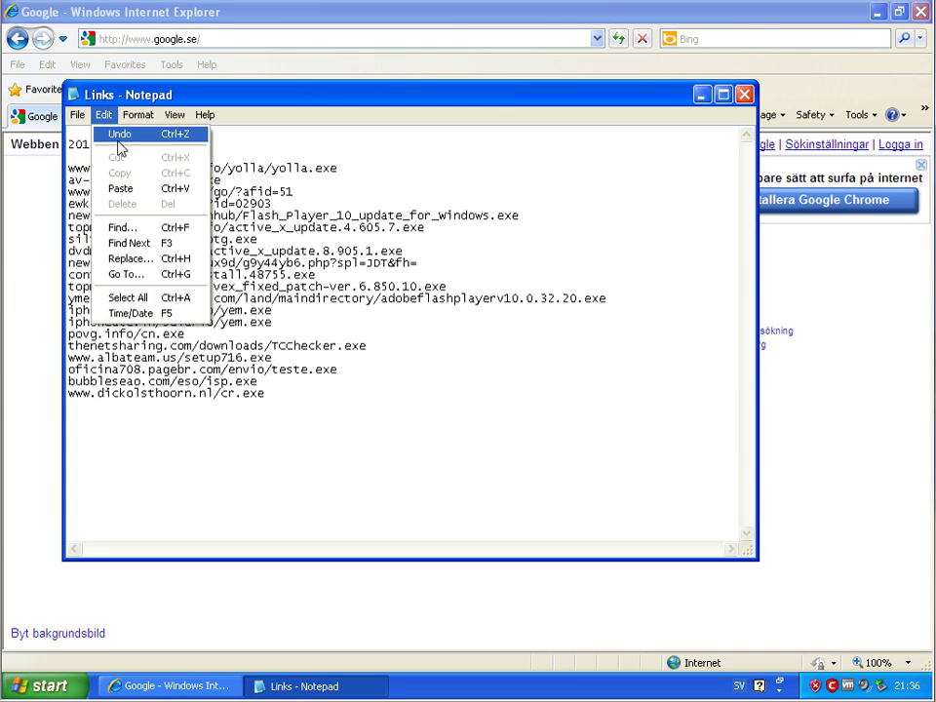
pyautogui.click(116, 136)
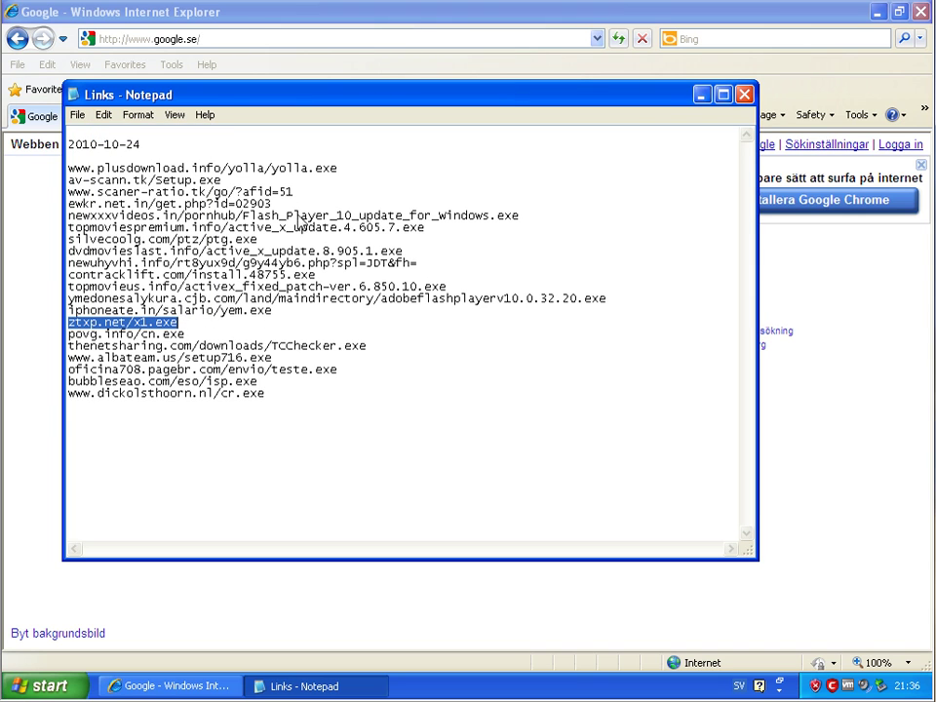
# Load ztxp.net/x1.exe and save x1.exe into My Documents despite the unsafe warning.
pyautogui.click(286, 38)
pyautogui.hotkey('ctrl', 'v')
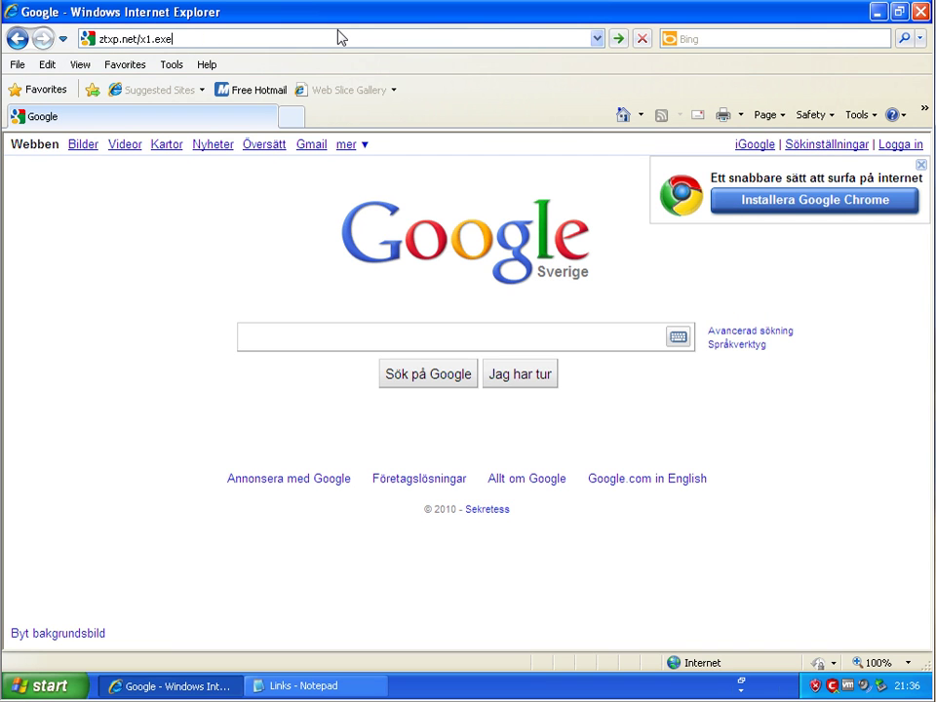
pyautogui.press('Return')
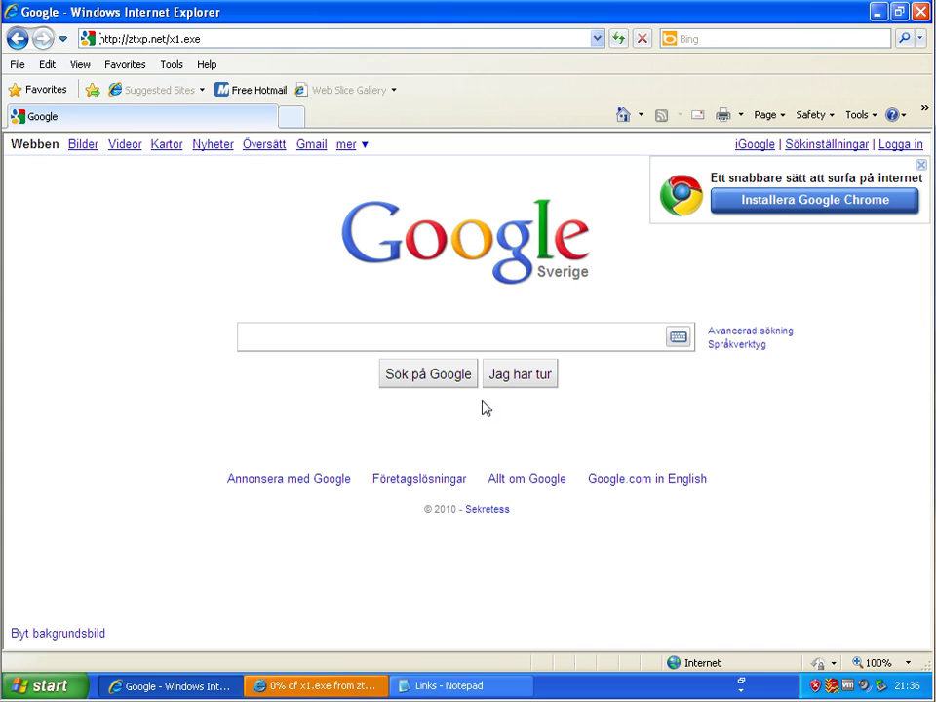
pyautogui.click(368, 689)
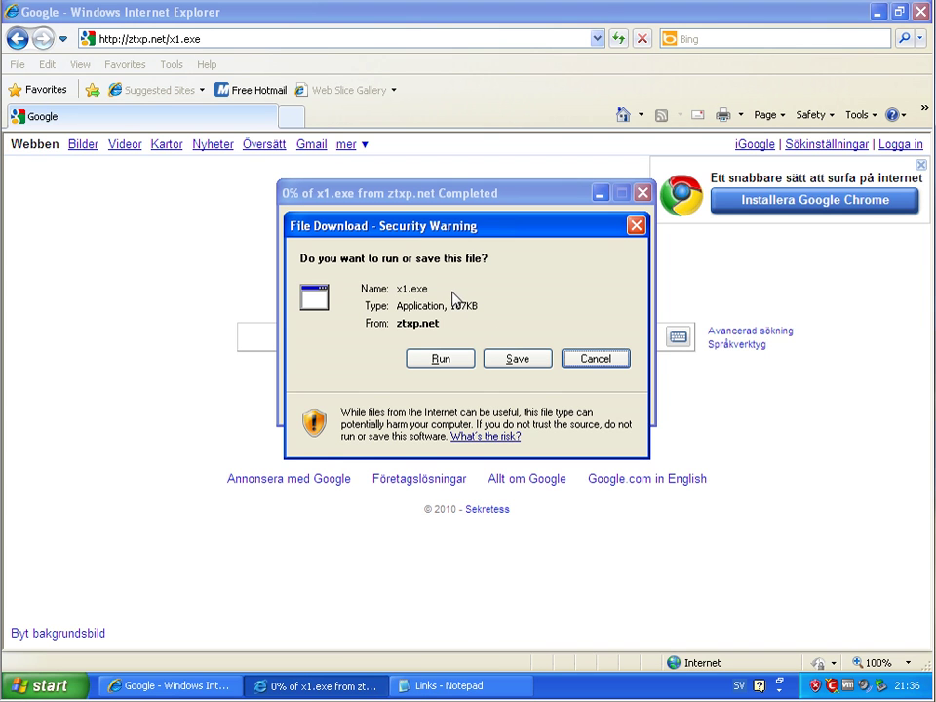
pyautogui.click(520, 363)
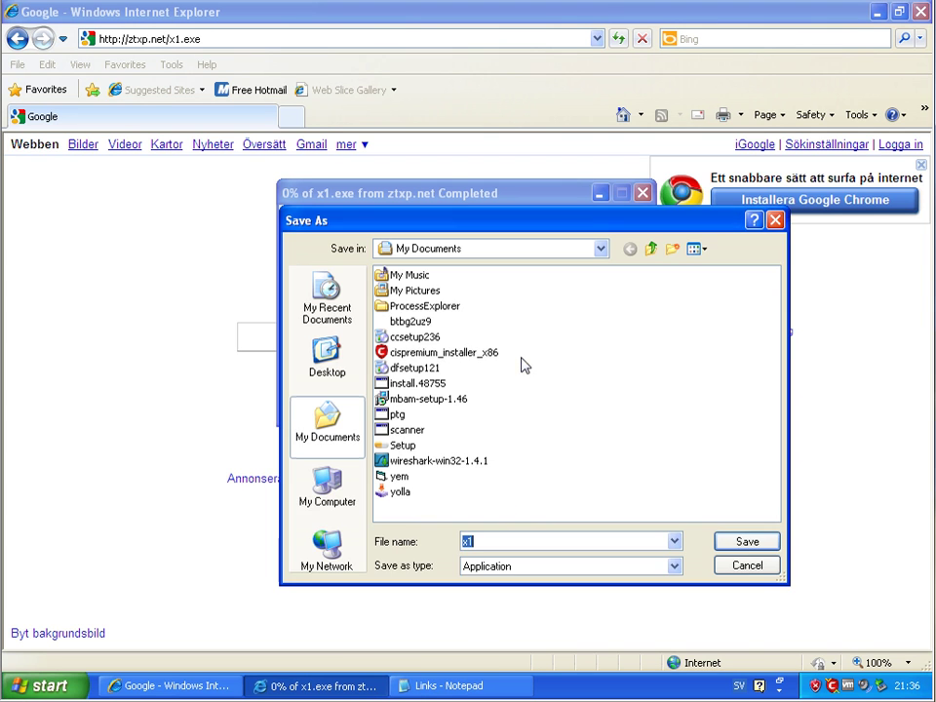
pyautogui.click(769, 541)
pyautogui.click(382, 338)
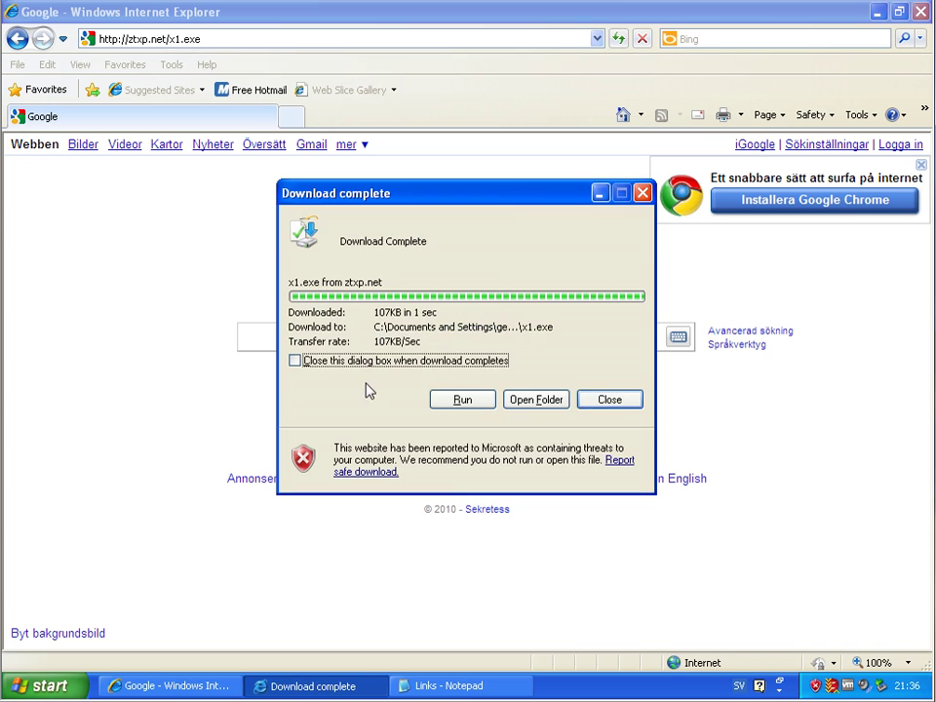
pyautogui.click(616, 400)
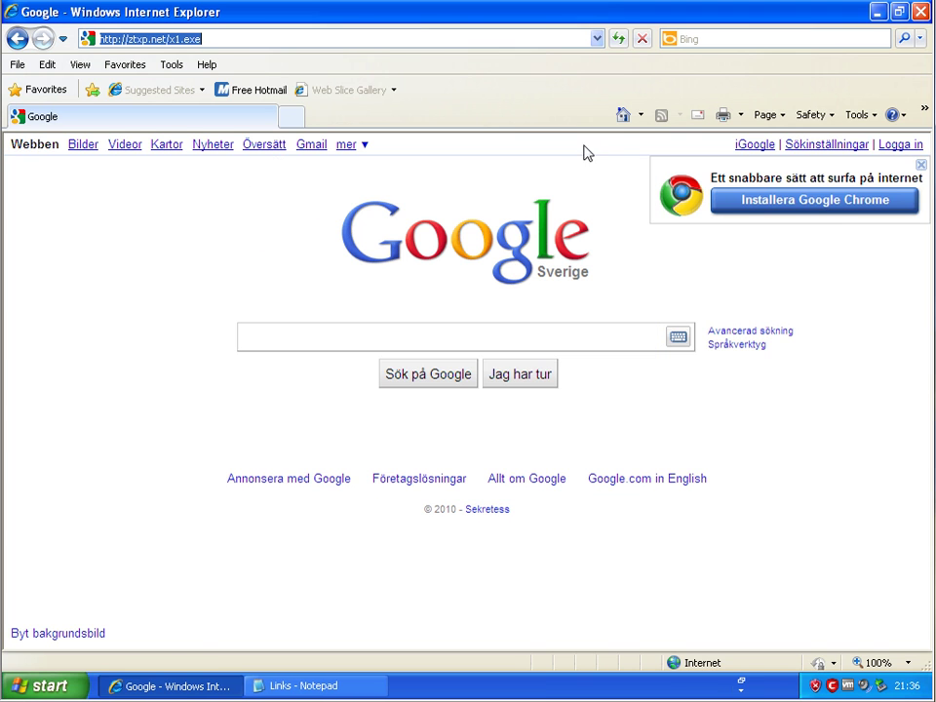
# Retype ztxp.net/x1.exe to confirm ClearCloud blocks it, then return to Google.
pyautogui.click(621, 115)
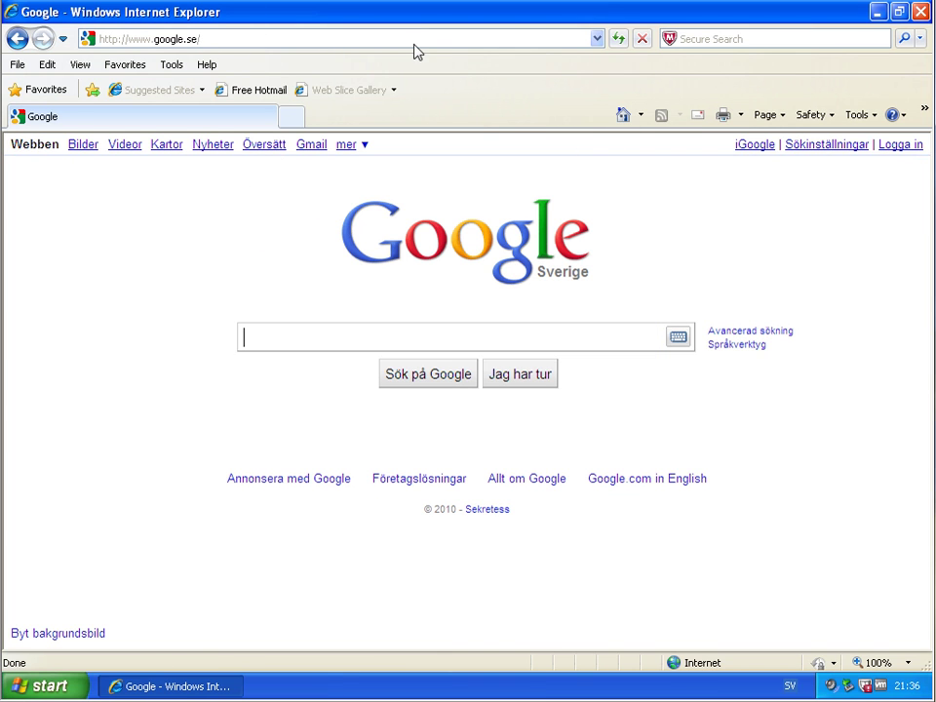
pyautogui.click(309, 40)
pyautogui.write('ztxp.net/x1.exe')
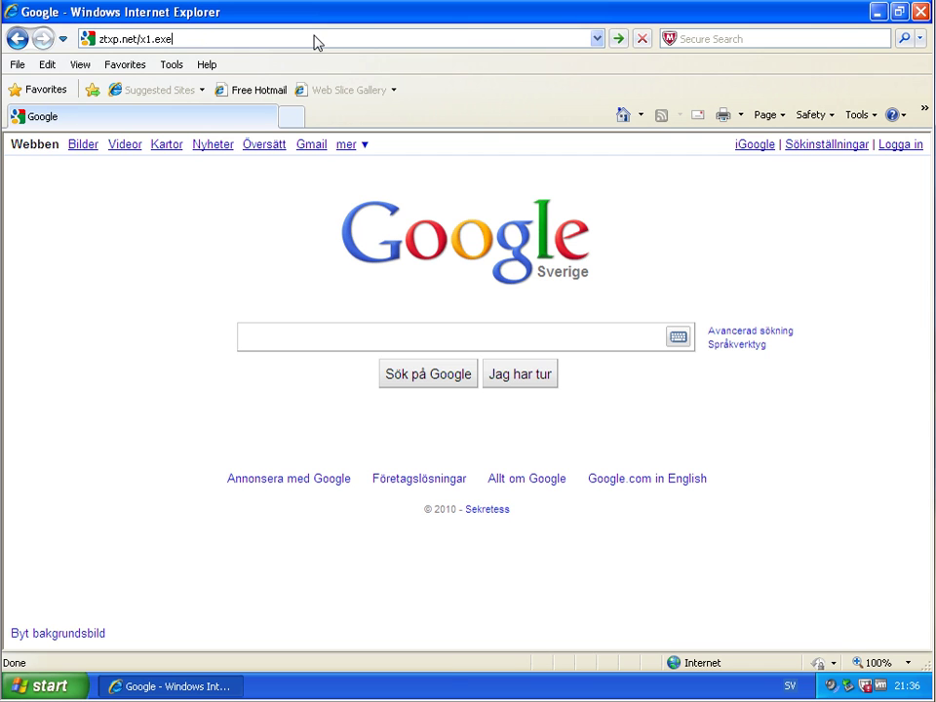
pyautogui.press('Return')
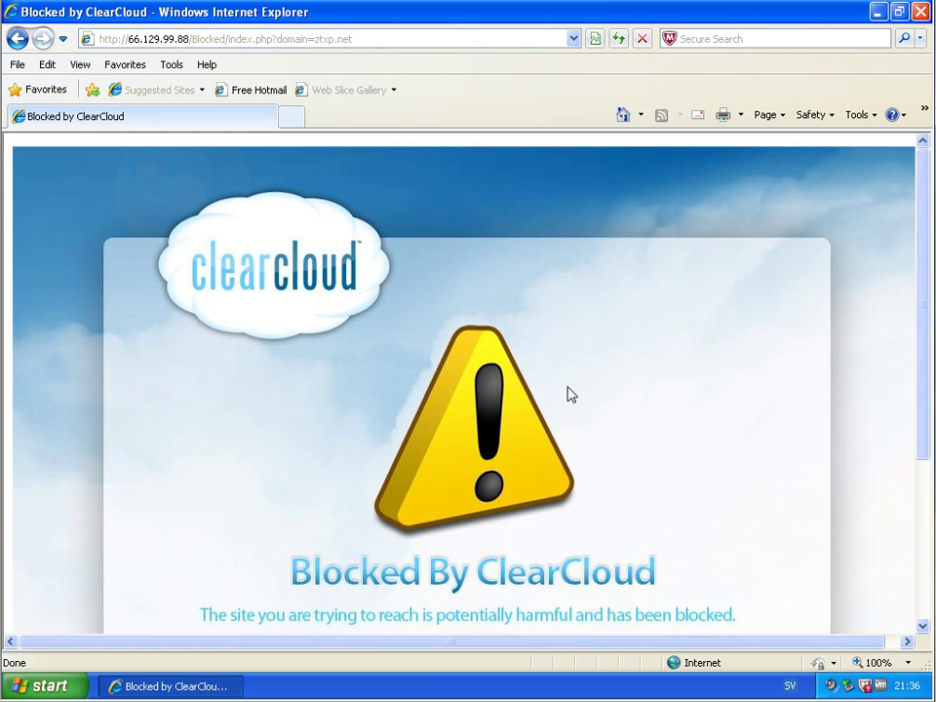
pyautogui.scroll(-1, 571, 393)
pyautogui.scroll(1, 585, 384)
pyautogui.click(624, 115)
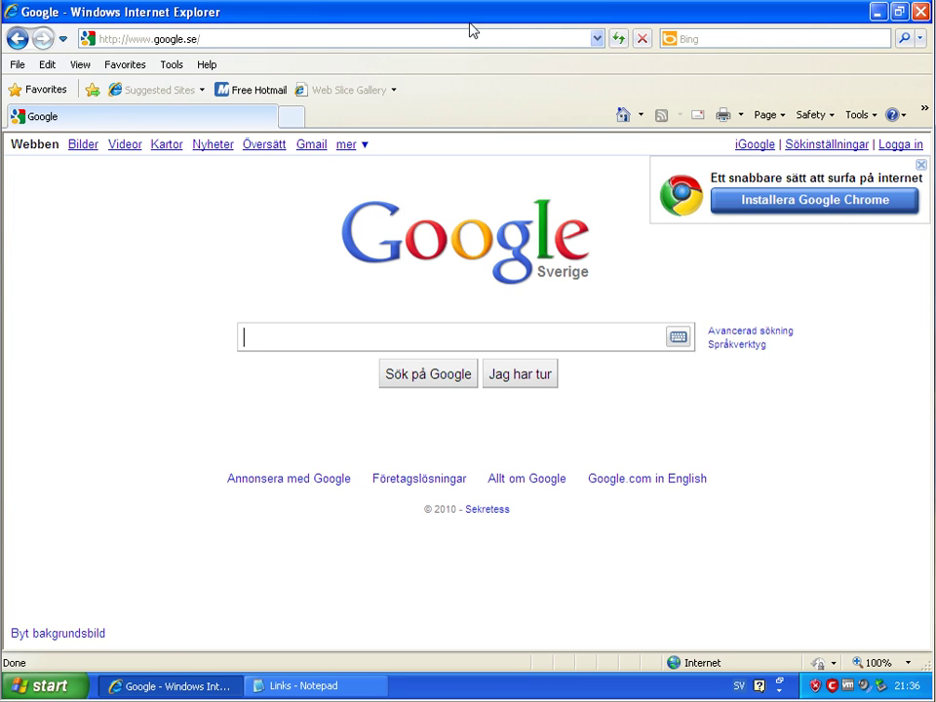
# Load the povg.info/cn.exe link from the Notepad list and save cn.exe despite the threat warning.
pyautogui.click(278, 683)
pyautogui.moveTo(185, 334); pyautogui.dragTo(47, 344)
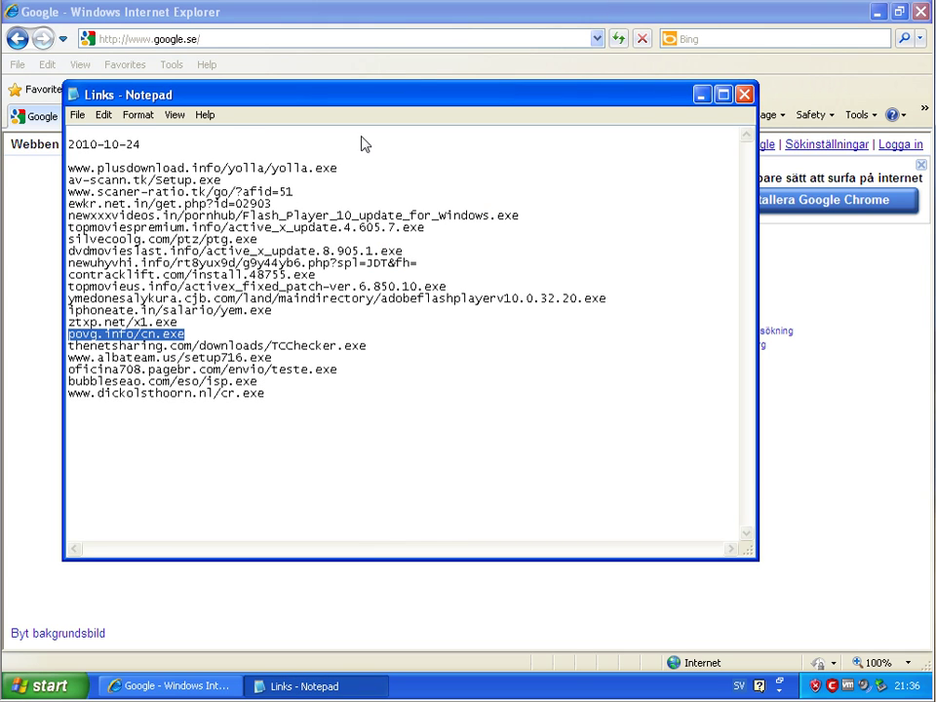
pyautogui.click(283, 44)
pyautogui.hotkey('ctrl', 'v')
pyautogui.press('Return')
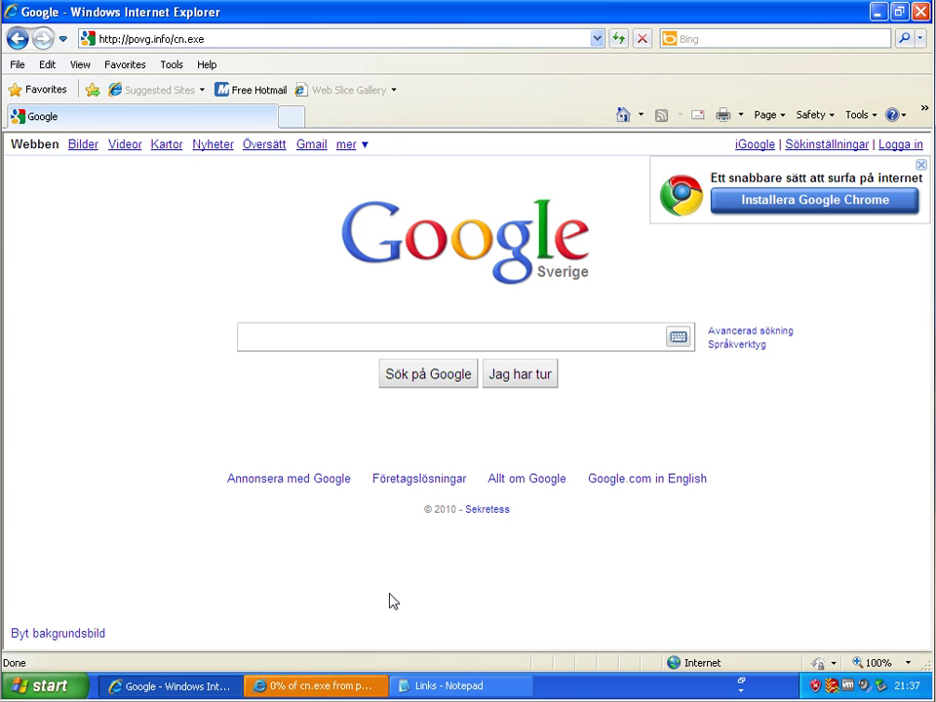
pyautogui.click(517, 357)
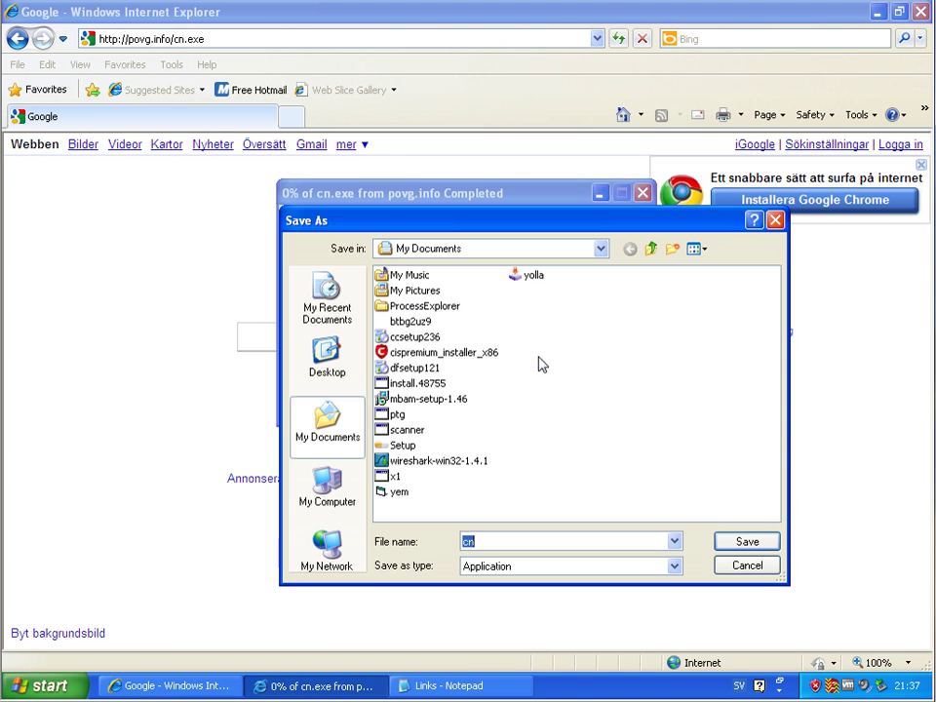
pyautogui.click(746, 539)
pyautogui.click(430, 337)
pyautogui.click(610, 399)
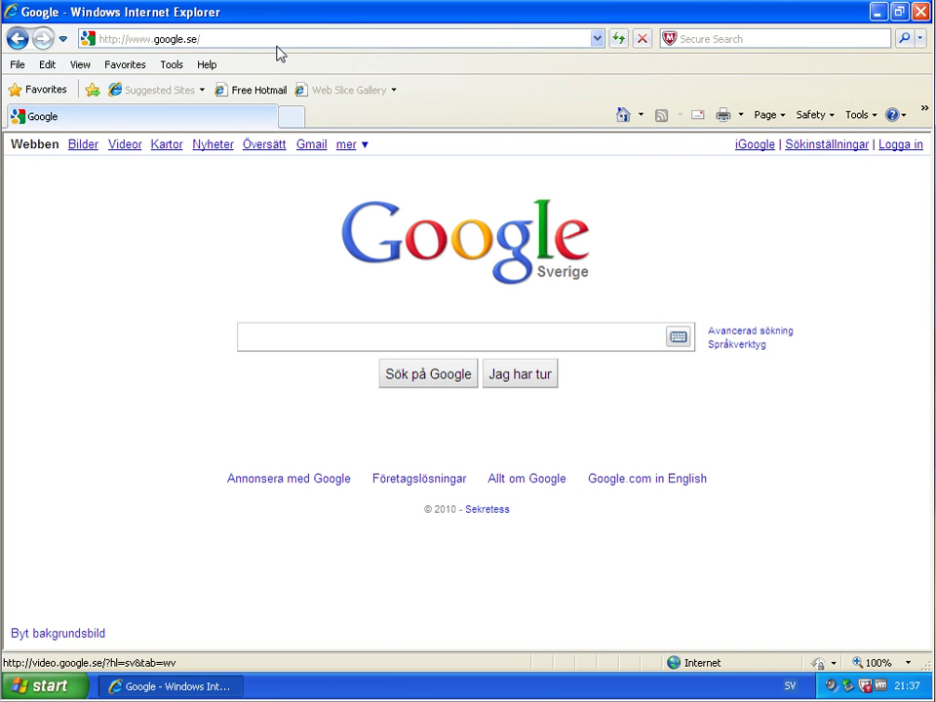
# Retype povg.info/cn.exe to see ClearCloud block it, then return to the Google home page.
pyautogui.click(301, 41)
pyautogui.write('povg.info/cn.exe')
pyautogui.press('Return')
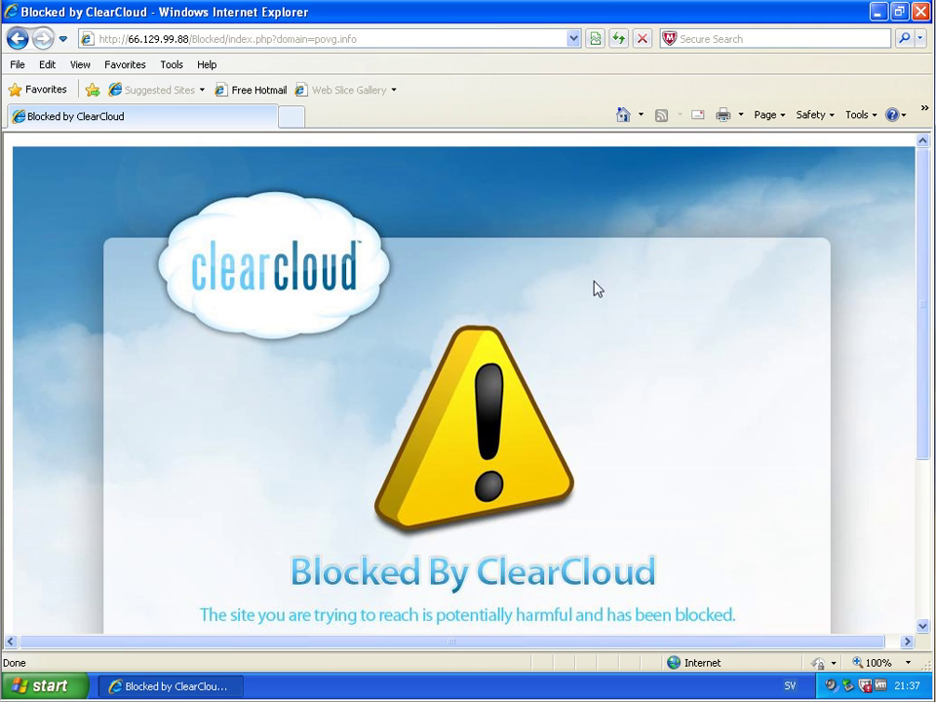
pyautogui.click(623, 114)
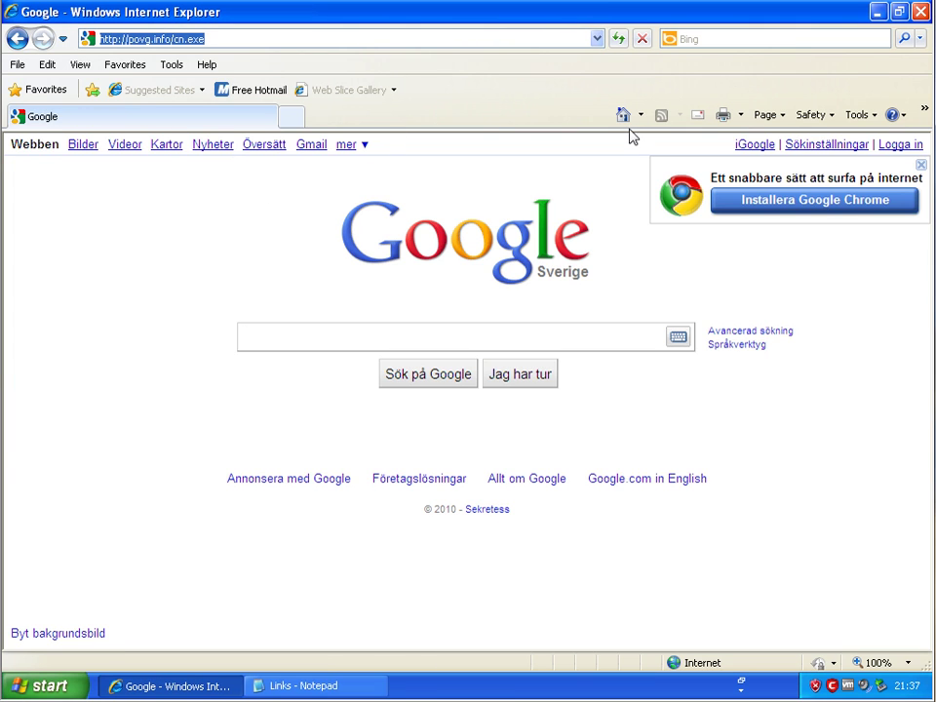
# Load the thenetsharing.com TCChecker link from Notepad and save TCChecker.exe (1.46MB) despite the warning.
pyautogui.click(332, 687)
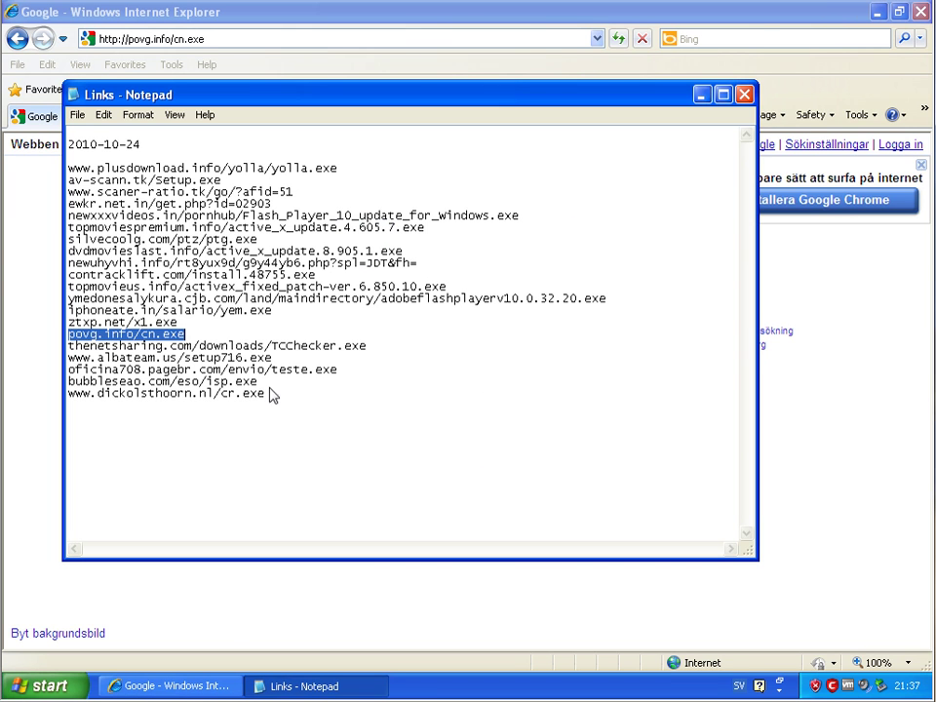
pyautogui.moveTo(369, 347); pyautogui.dragTo(54, 357)
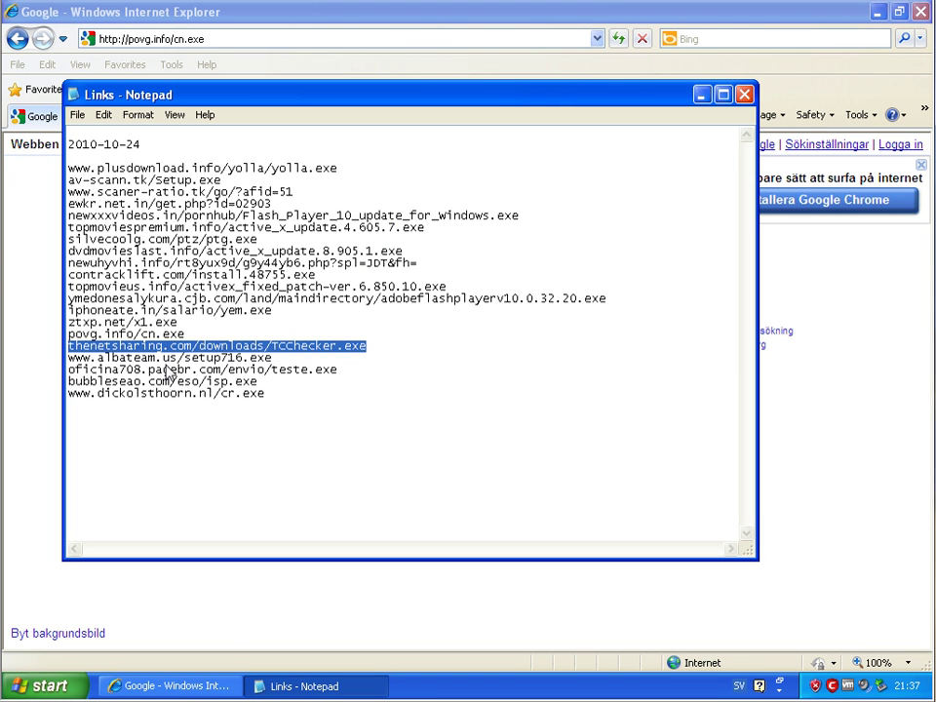
pyautogui.click(292, 40)
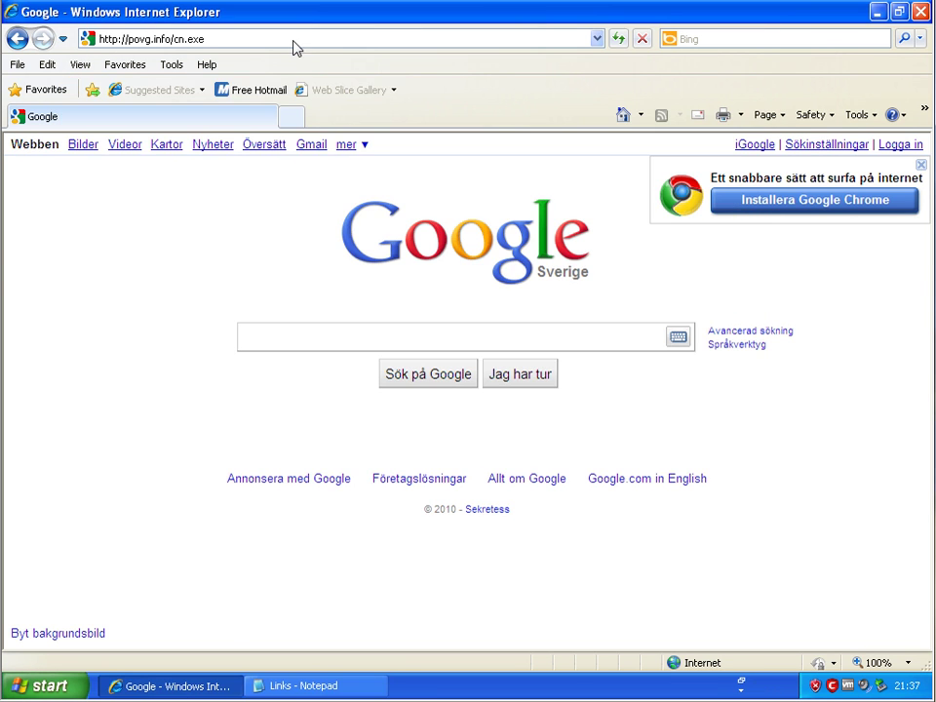
pyautogui.click(292, 40)
pyautogui.write('thenetsharing.com/downloads/TCChecker.exe')
pyautogui.press('Return')
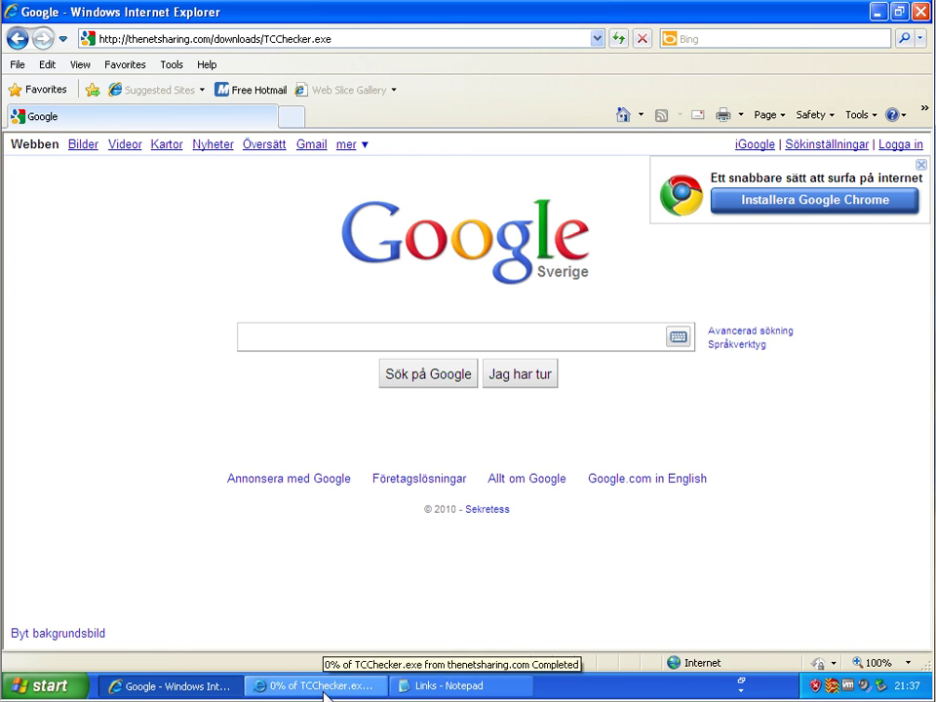
pyautogui.click(523, 364)
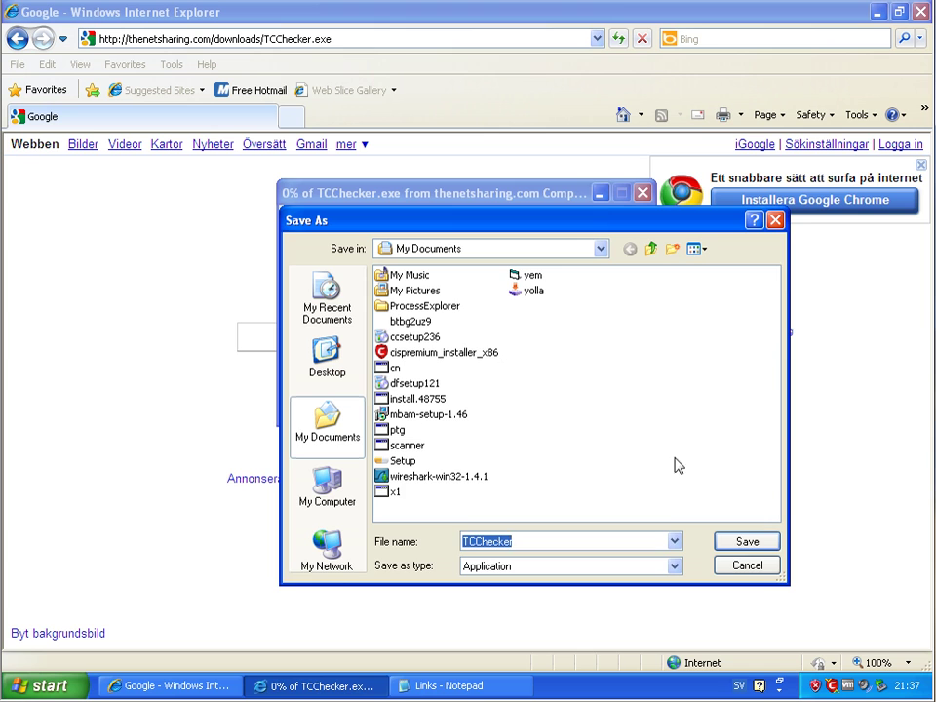
pyautogui.click(763, 546)
pyautogui.click(451, 336)
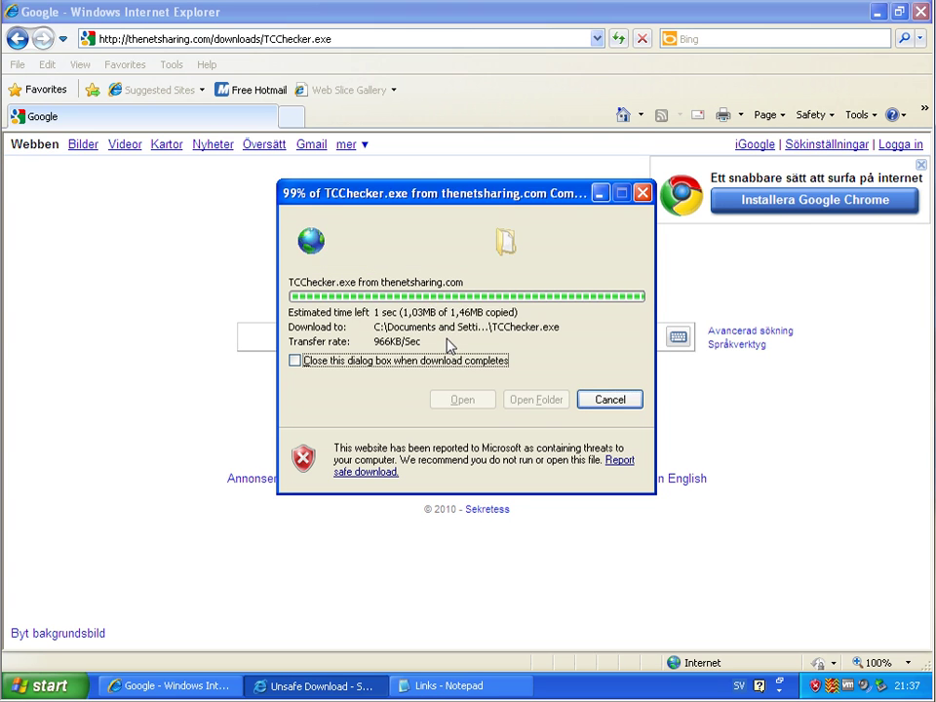
pyautogui.click(620, 407)
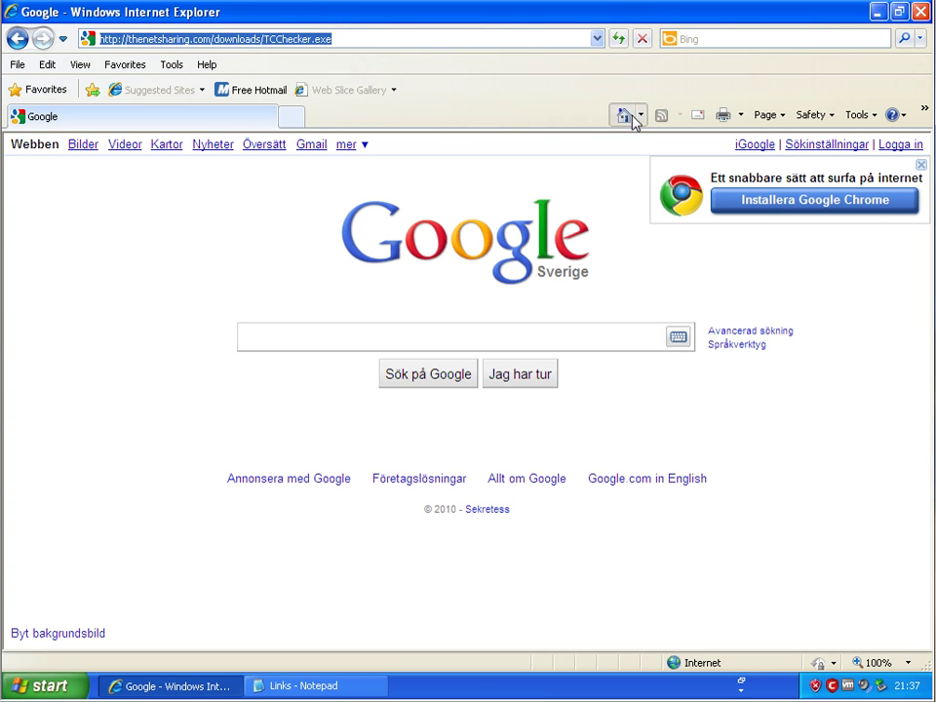
# Retype thenetsharing.com/downloads/TCChecker.exe to confirm ClearCloud blocks it, then go back Home.
pyautogui.click(291, 40)
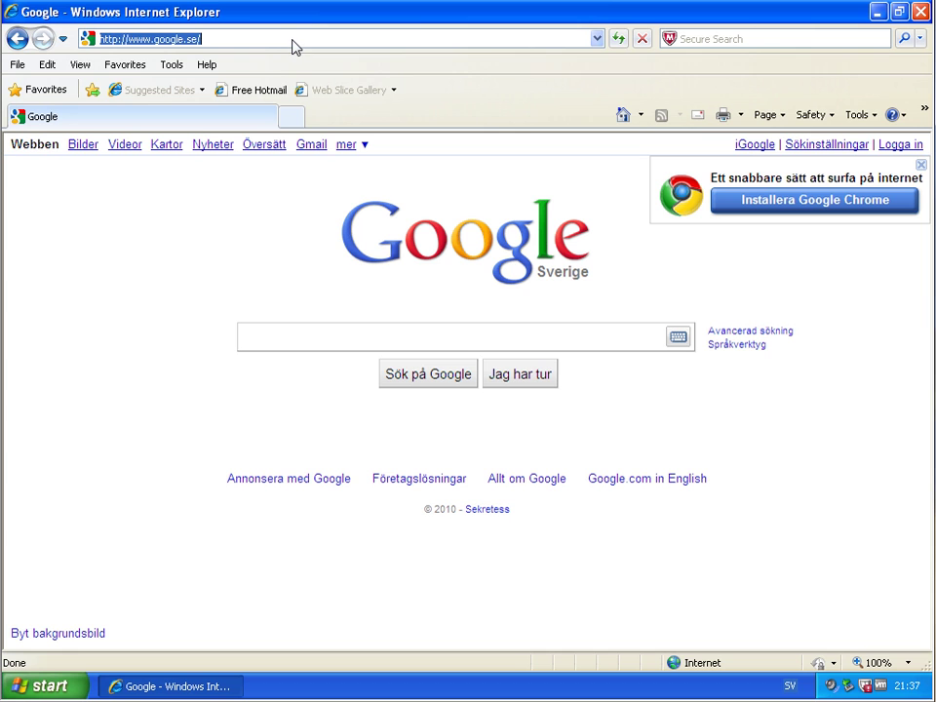
pyautogui.write('thenetsharing.com/downloads/TCChecker.exe')
pyautogui.press('Return')
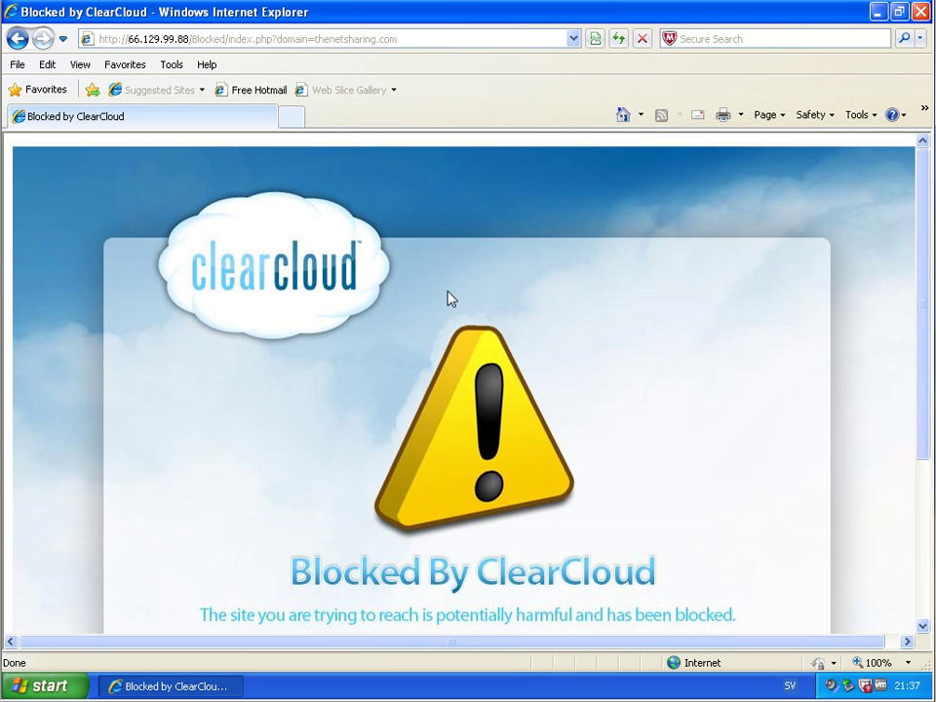
pyautogui.click(622, 115)
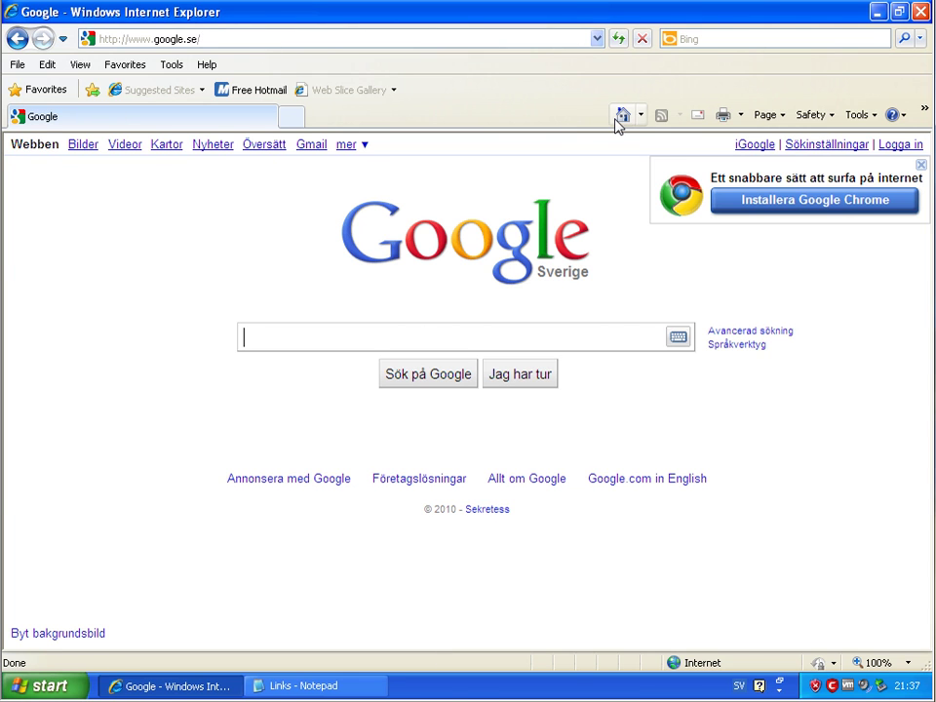
# Copy the albateam.us setup716.exe link from the Notepad list into IE and load it.
pyautogui.click(303, 685)
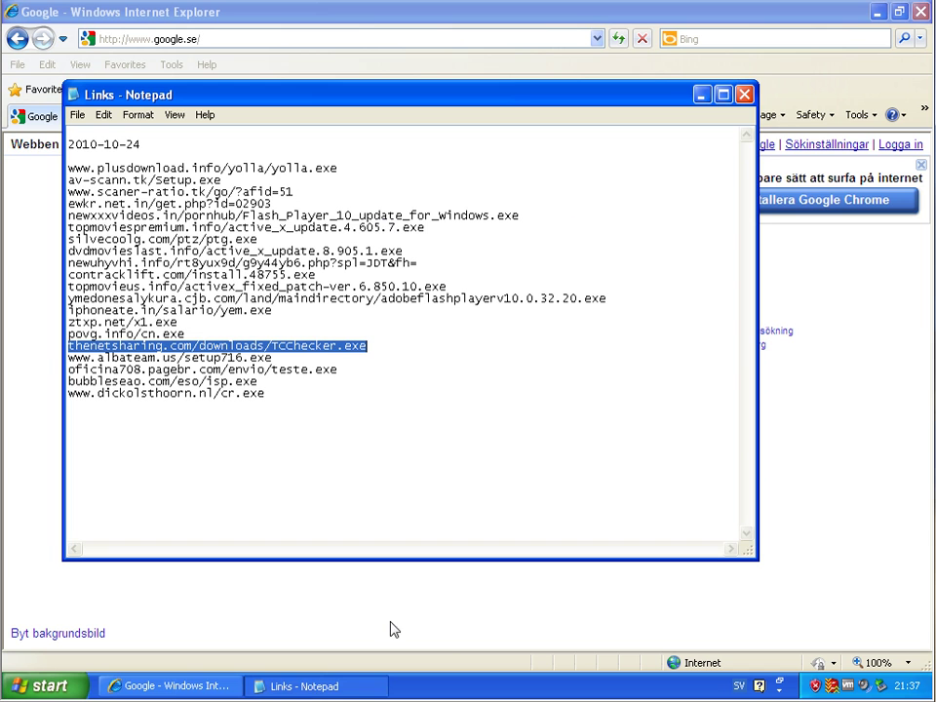
pyautogui.moveTo(293, 346); pyautogui.dragTo(71, 362)
pyautogui.click(268, 371)
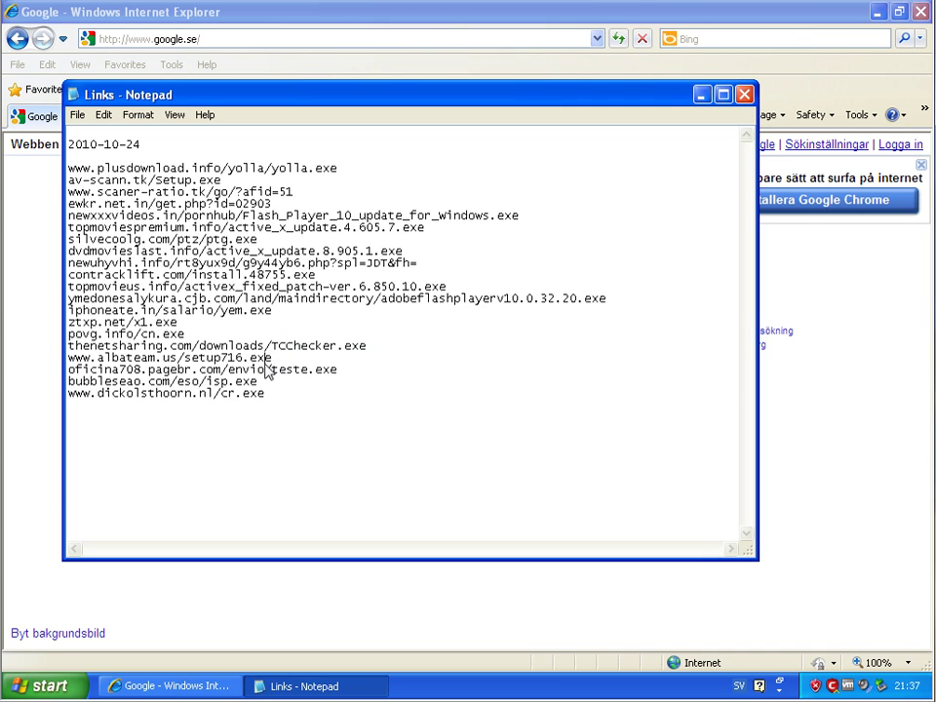
pyautogui.moveTo(298, 364); pyautogui.dragTo(43, 363)
pyautogui.hotkey('ctrl', 'c')
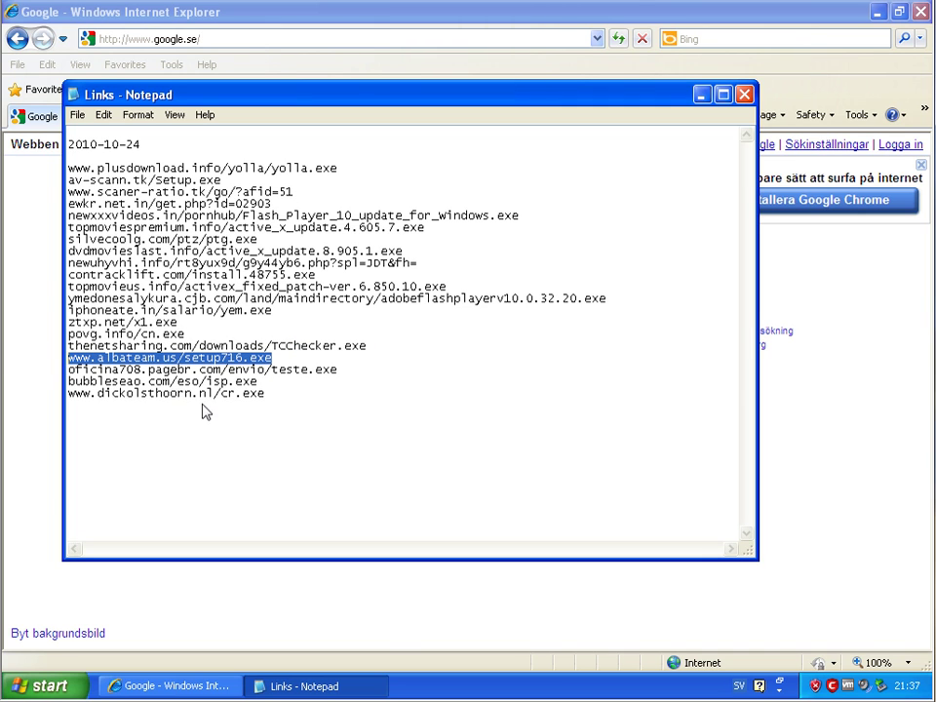
pyautogui.click(256, 43)
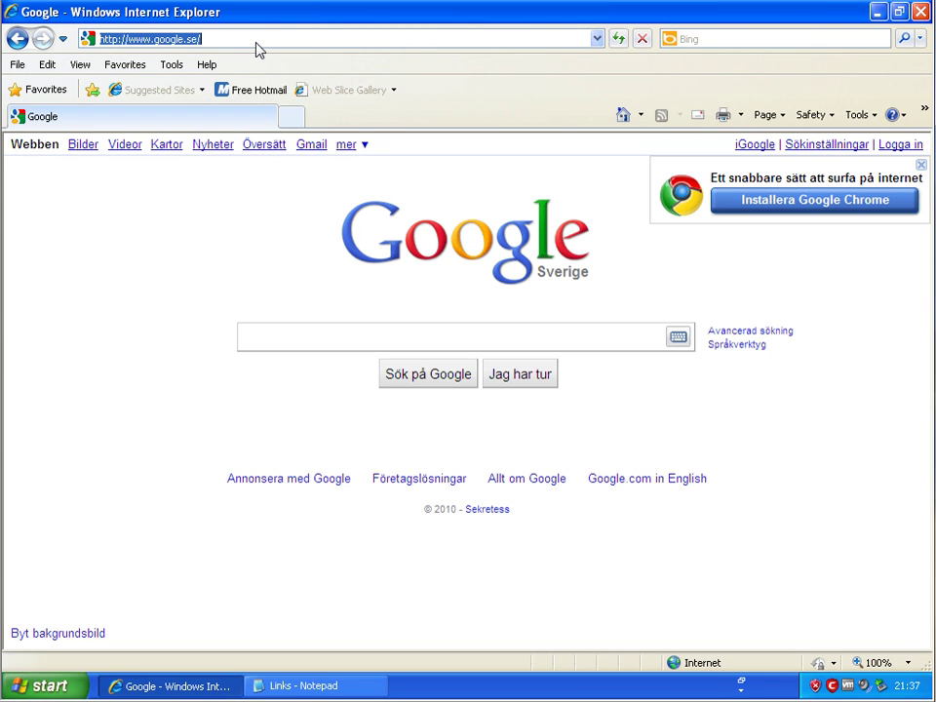
pyautogui.hotkey('ctrl', 'v')
pyautogui.press('Return')
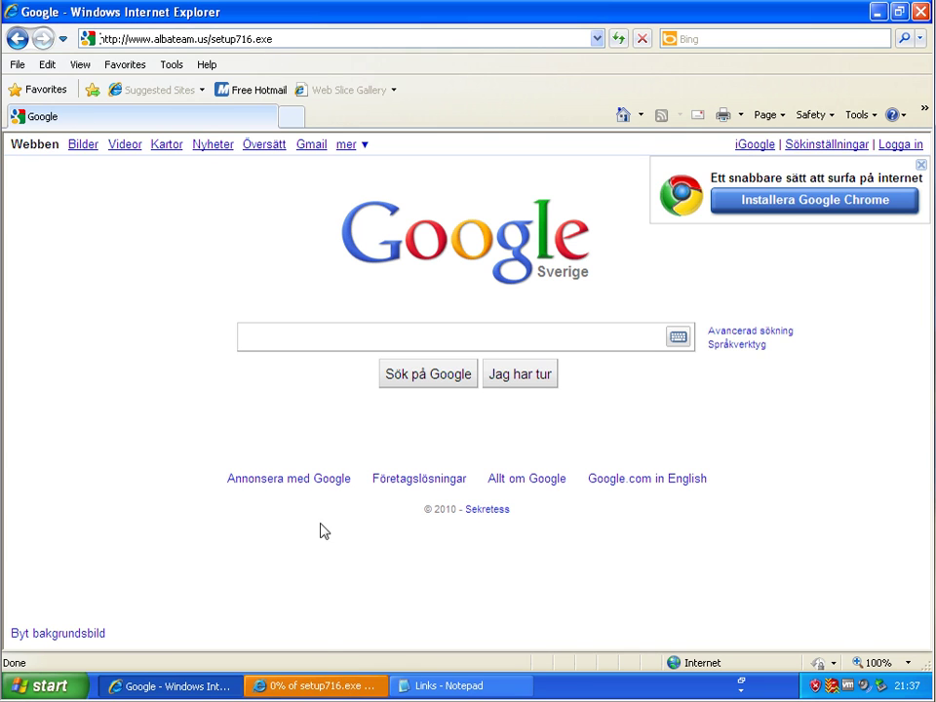
# Save setup716.exe (63KB) to My Documents despite the threat warning, then return Home.
pyautogui.click(355, 682)
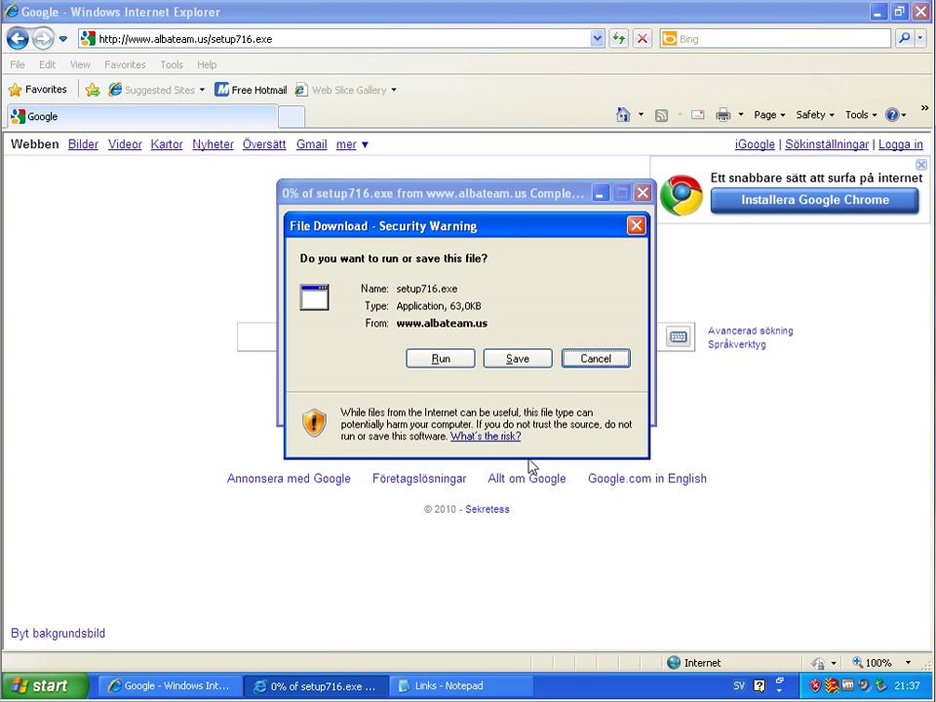
pyautogui.click(520, 361)
pyautogui.click(761, 543)
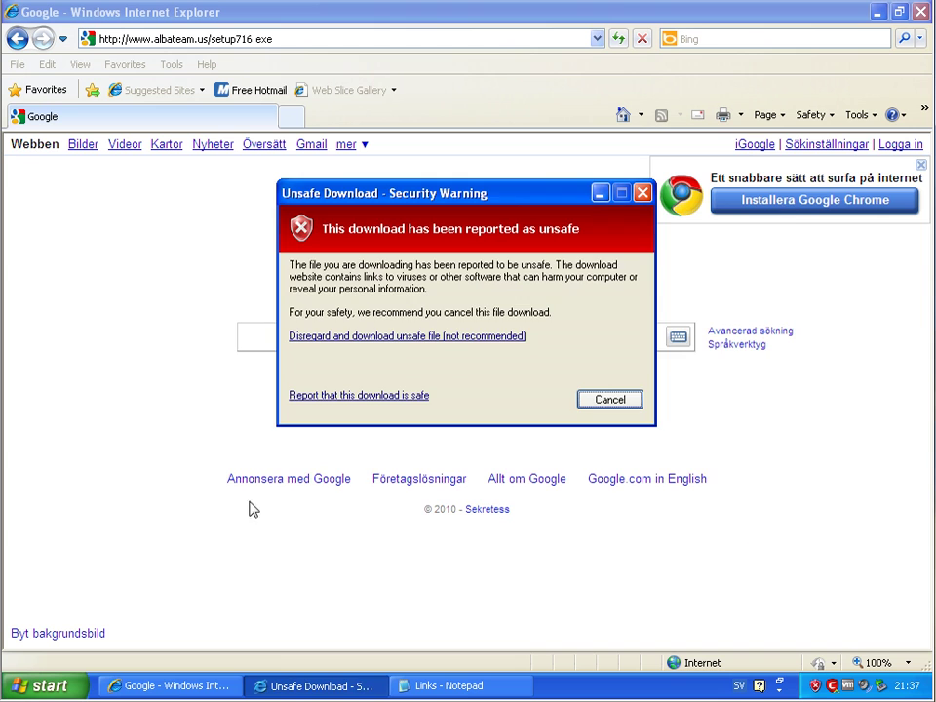
pyautogui.click(405, 336)
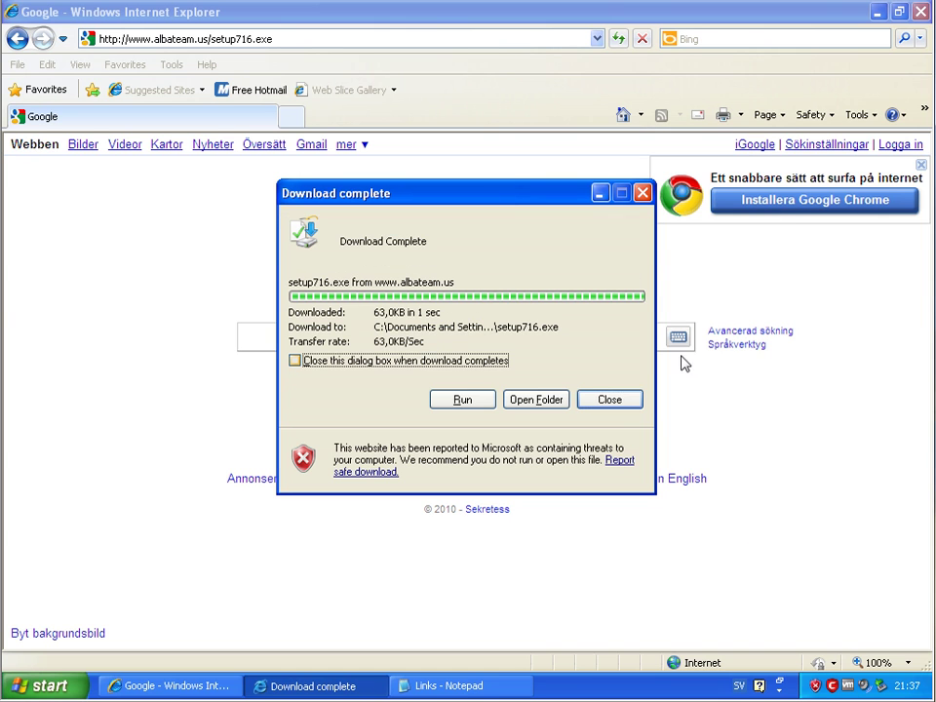
pyautogui.click(614, 399)
pyautogui.click(624, 116)
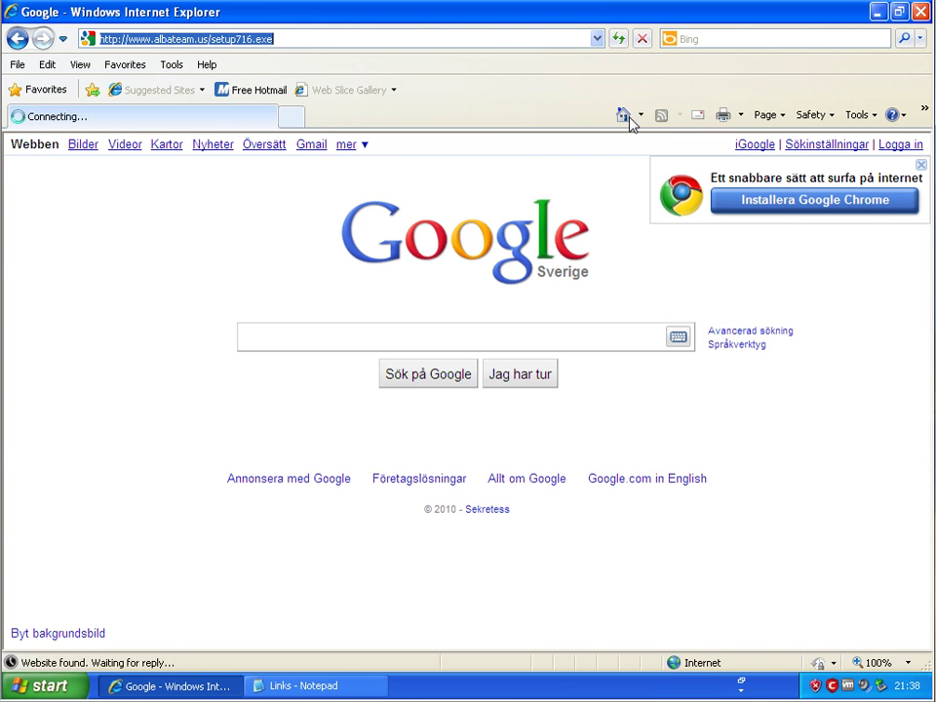
# Reload the setup716 link under ClearCloud DNS and see albateam.us blocked.
pyautogui.click(284, 39)
pyautogui.hotkey('ctrl', 'v')
pyautogui.press('Return')
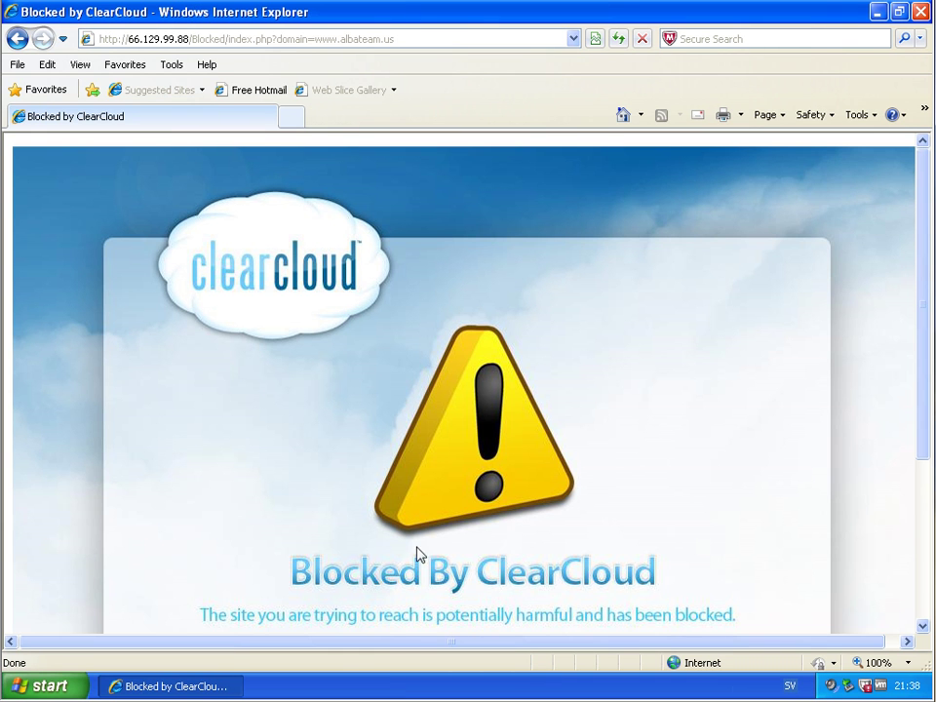
pyautogui.scroll(-3, 709, 432)
pyautogui.scroll(3, 711, 420)
# Try the oficina708 teste.exe link copied from the Notepad list.
pyautogui.click(624, 115)
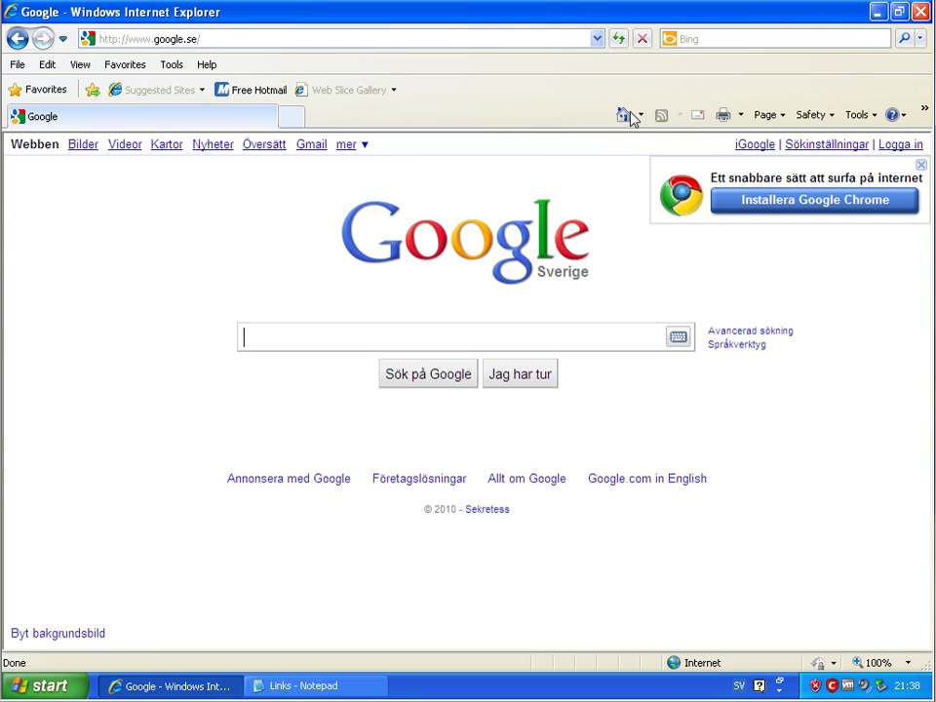
pyautogui.click(309, 688)
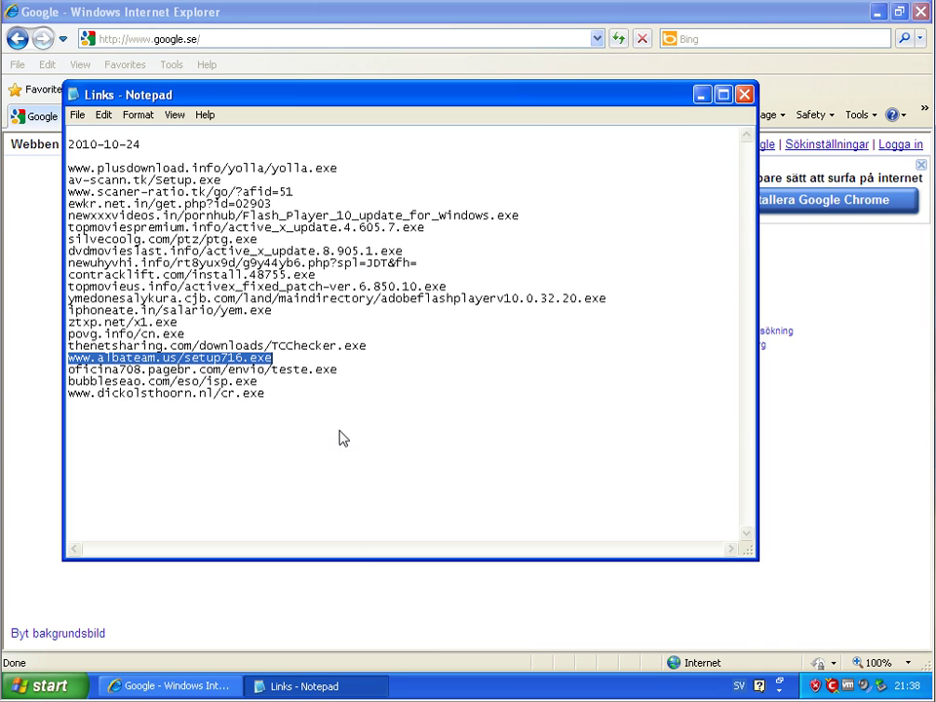
pyautogui.moveTo(340, 372); pyautogui.dragTo(39, 371)
pyautogui.hotkey('ctrl', 'c')
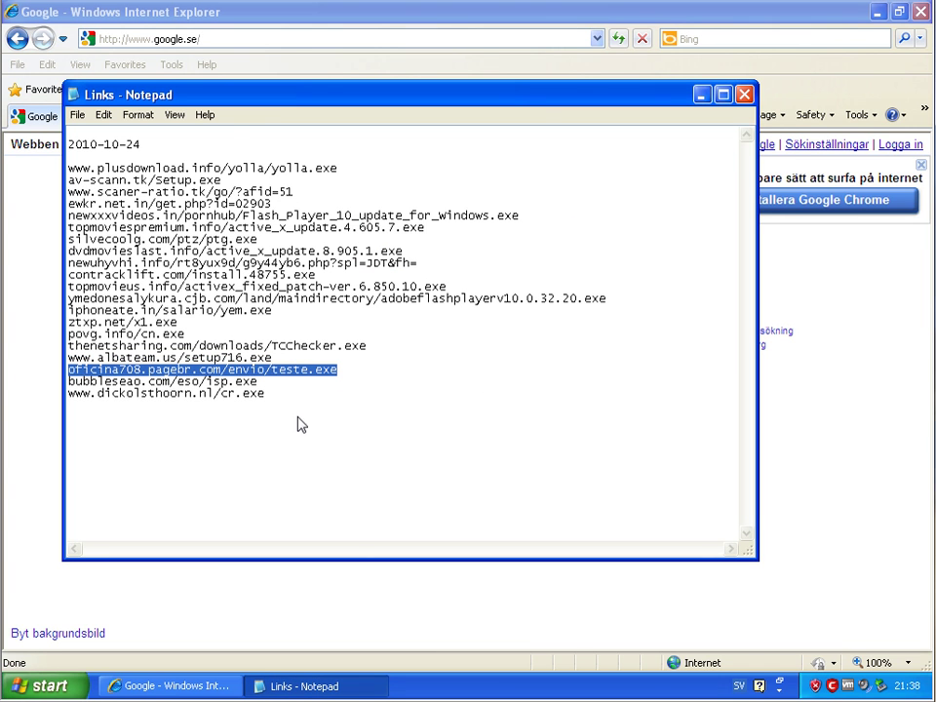
pyautogui.click(309, 41)
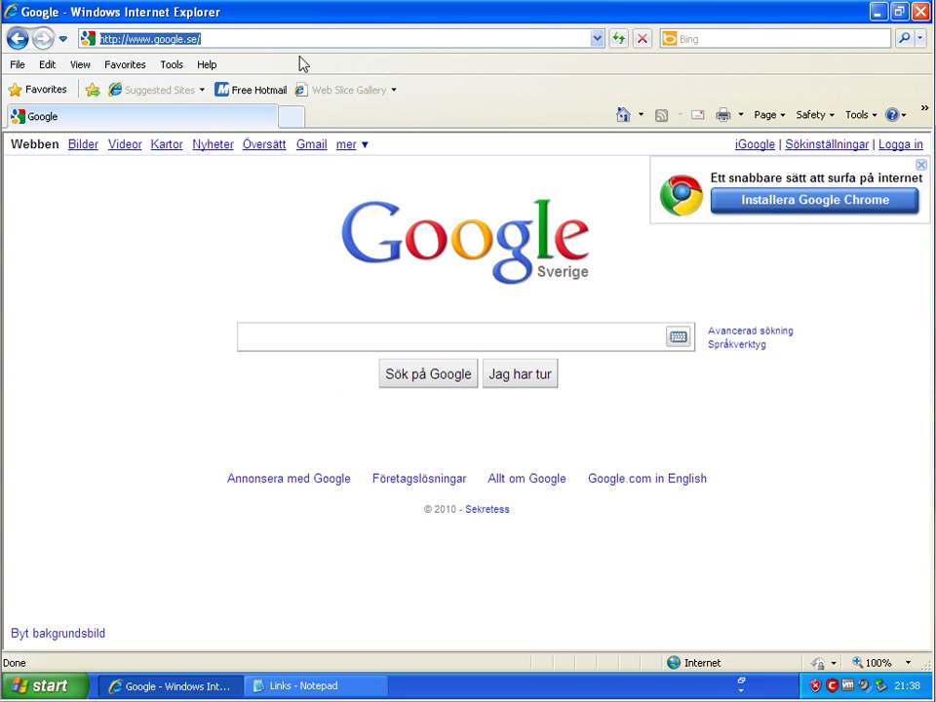
pyautogui.hotkey('ctrl', 'v')
pyautogui.press('Return')
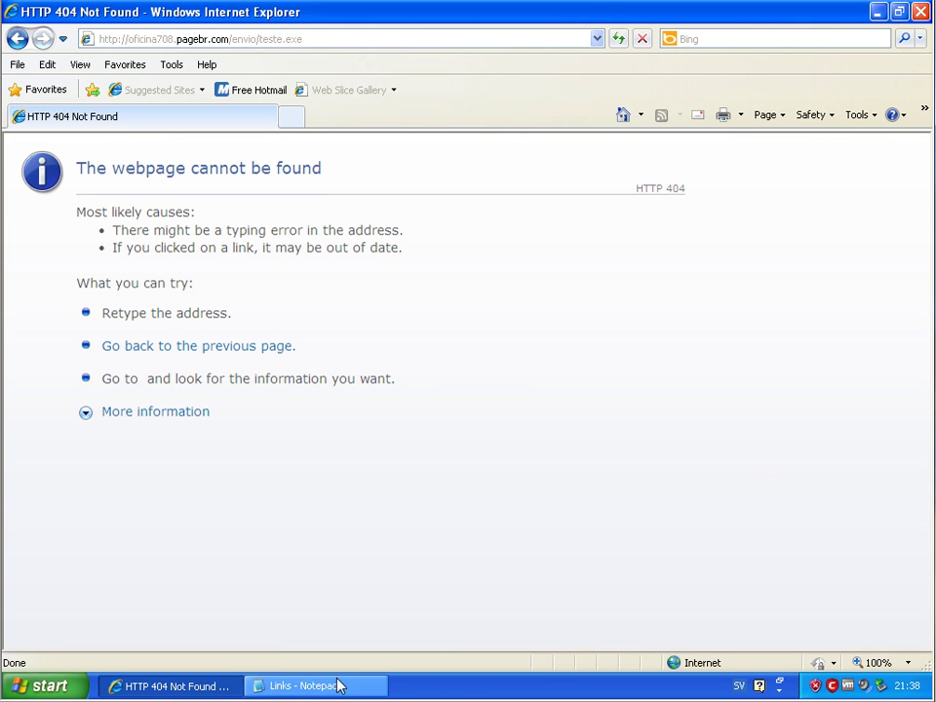
# Load the bubbleseao.com isp.exe link and save isp.exe (142KB) despite the unsafe warning.
pyautogui.click(321, 685)
pyautogui.moveTo(260, 381); pyautogui.dragTo(67, 382)
pyautogui.click(317, 43)
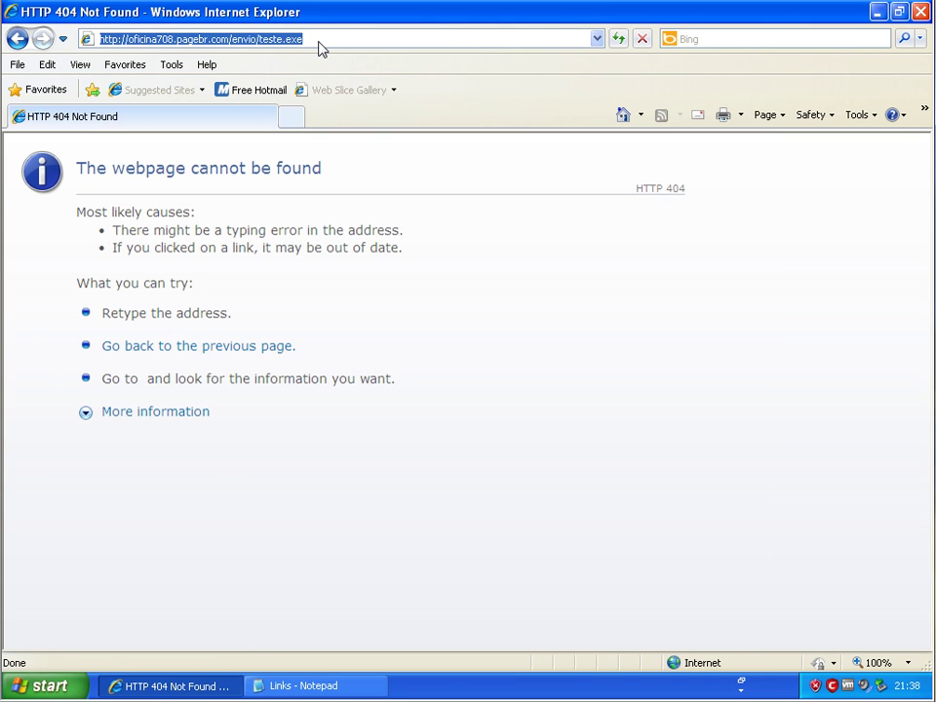
pyautogui.write('http://bubbleseao.com/eso/isp.exe')
pyautogui.press('Return')
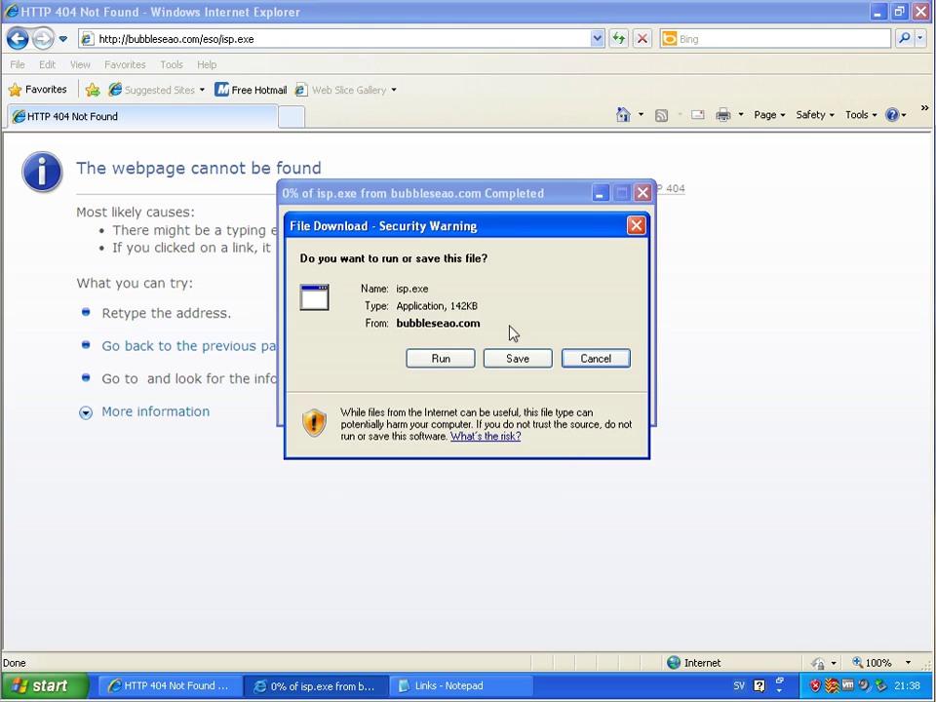
pyautogui.click(514, 358)
pyautogui.click(754, 545)
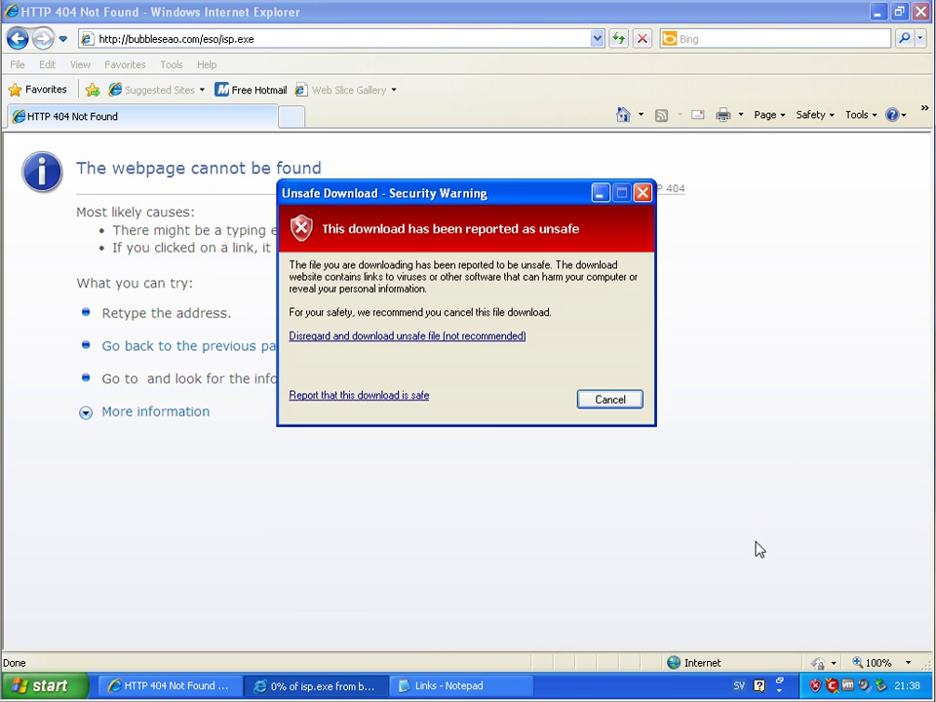
pyautogui.click(434, 337)
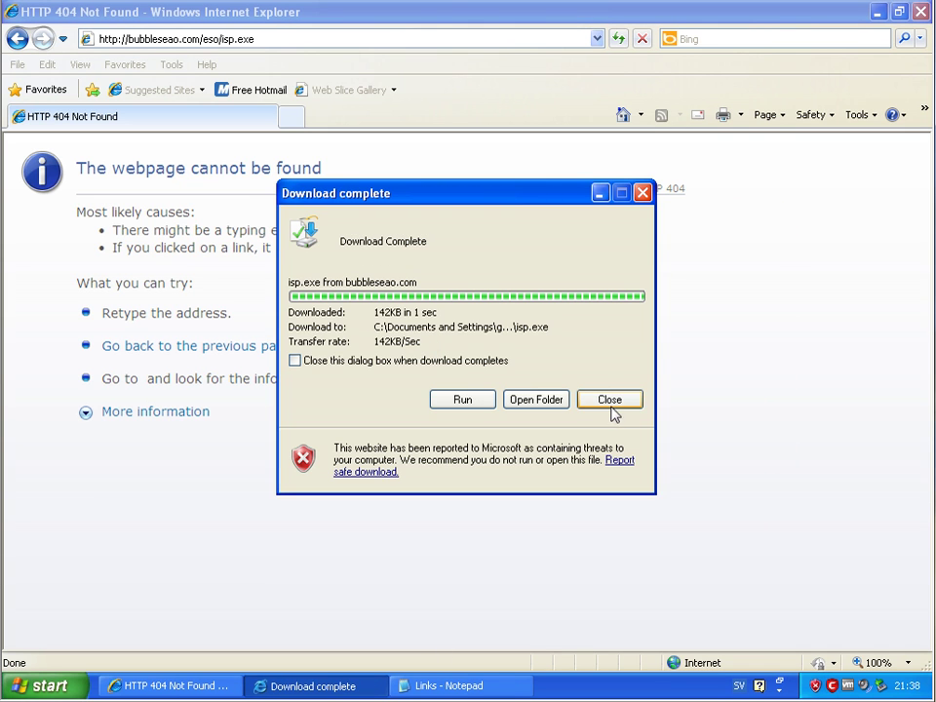
pyautogui.click(609, 402)
pyautogui.click(620, 116)
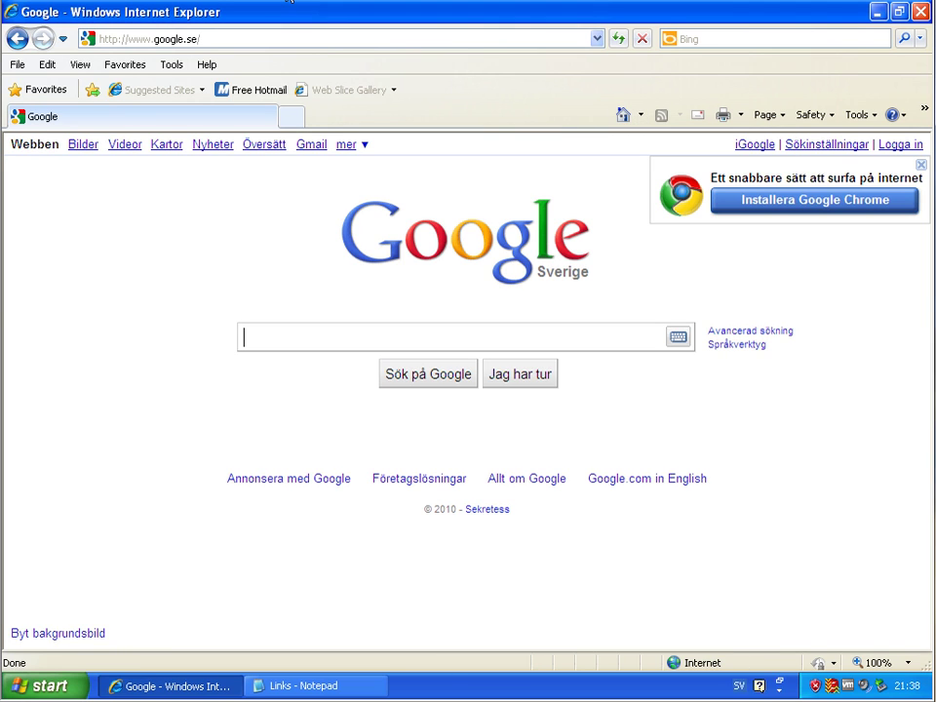
pyautogui.click(312, 40)
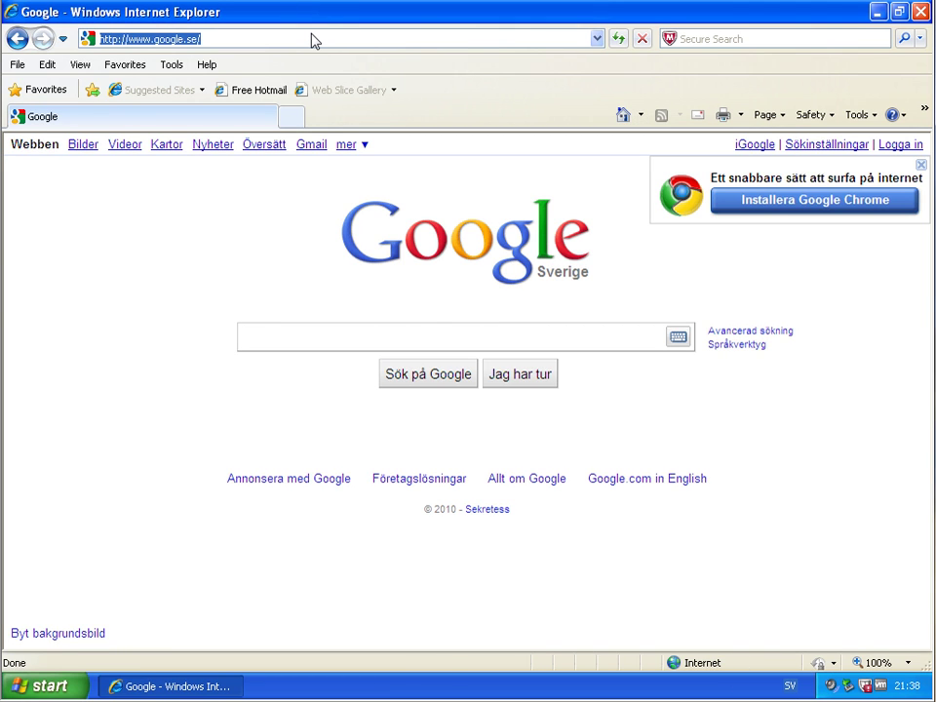
pyautogui.write('http://bubbleseao.com/esofsp.exe')
pyautogui.press('Return')
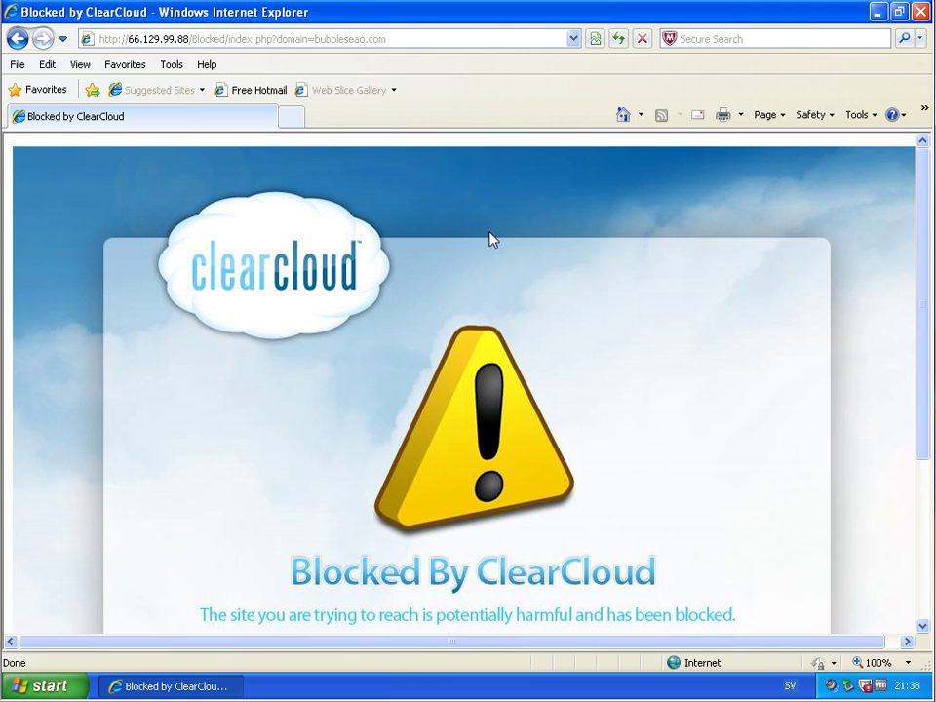
pyautogui.click(640, 115)
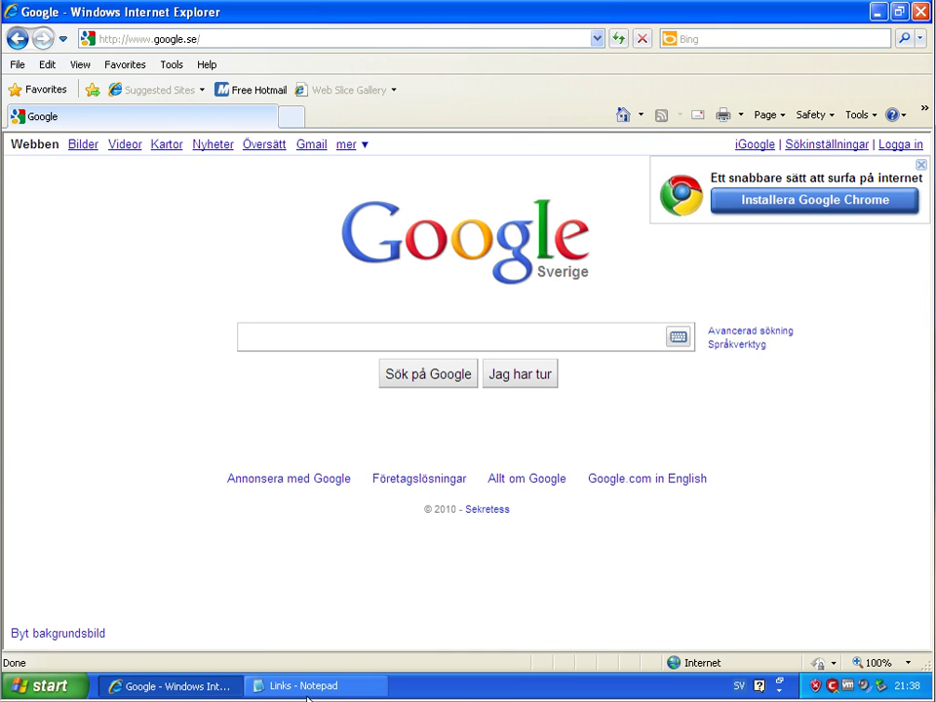
pyautogui.click(326, 685)
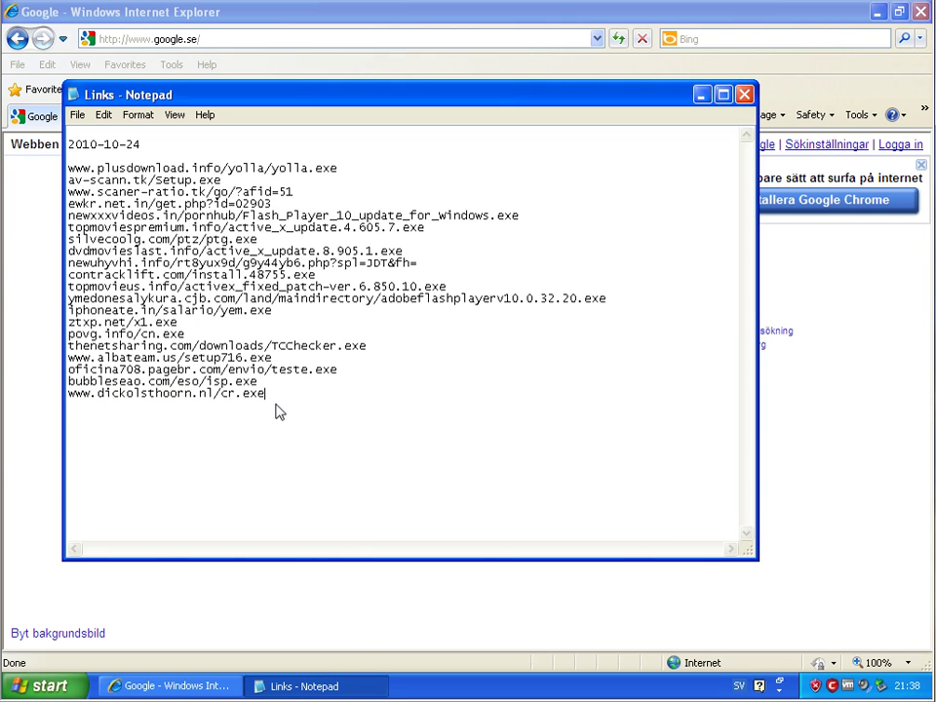
pyautogui.moveTo(268, 394); pyautogui.dragTo(41, 401)
pyautogui.hotkey('ctrl', 'c')
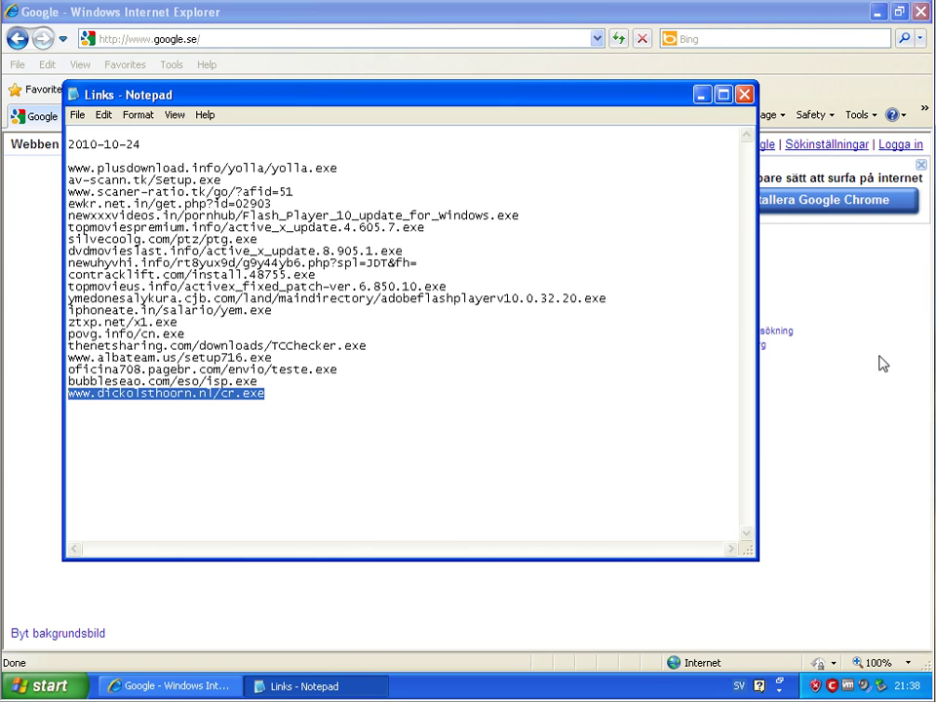
pyautogui.click(880, 363)
pyautogui.click(261, 38)
pyautogui.hotkey('ctrl', 'v')
pyautogui.press('Return')
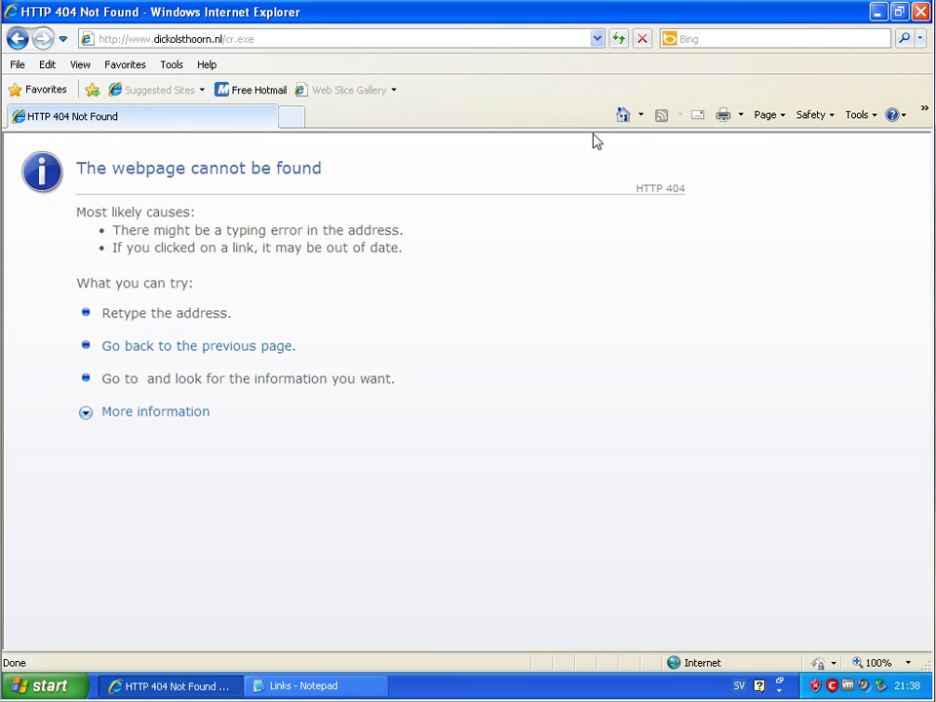
pyautogui.click(624, 115)
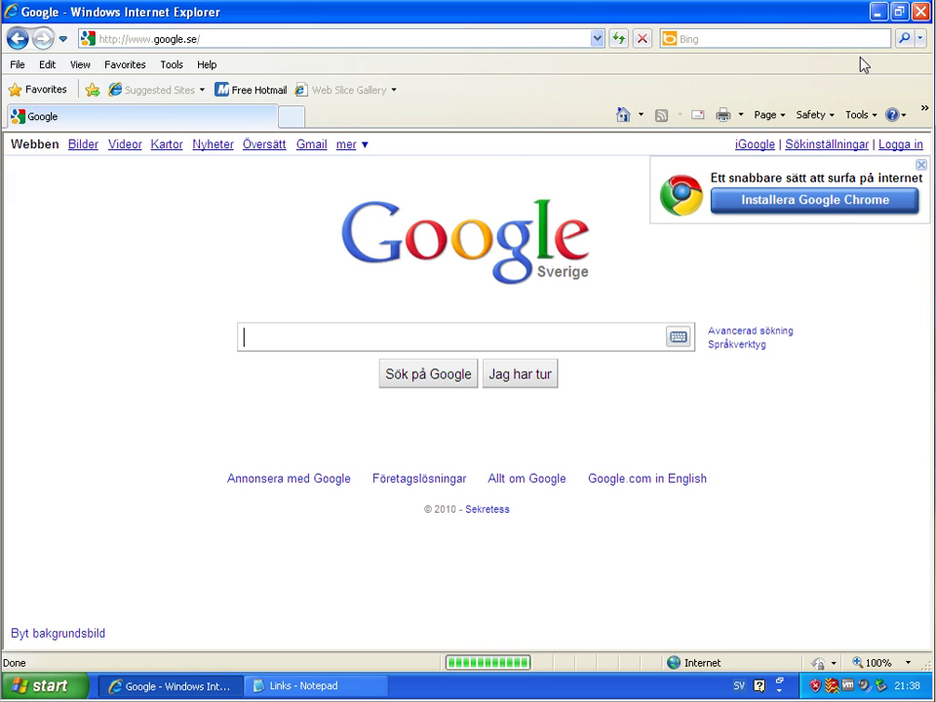
# Close Internet Explorer and the Notepad links list without saving changes.
pyautogui.click(920, 11)
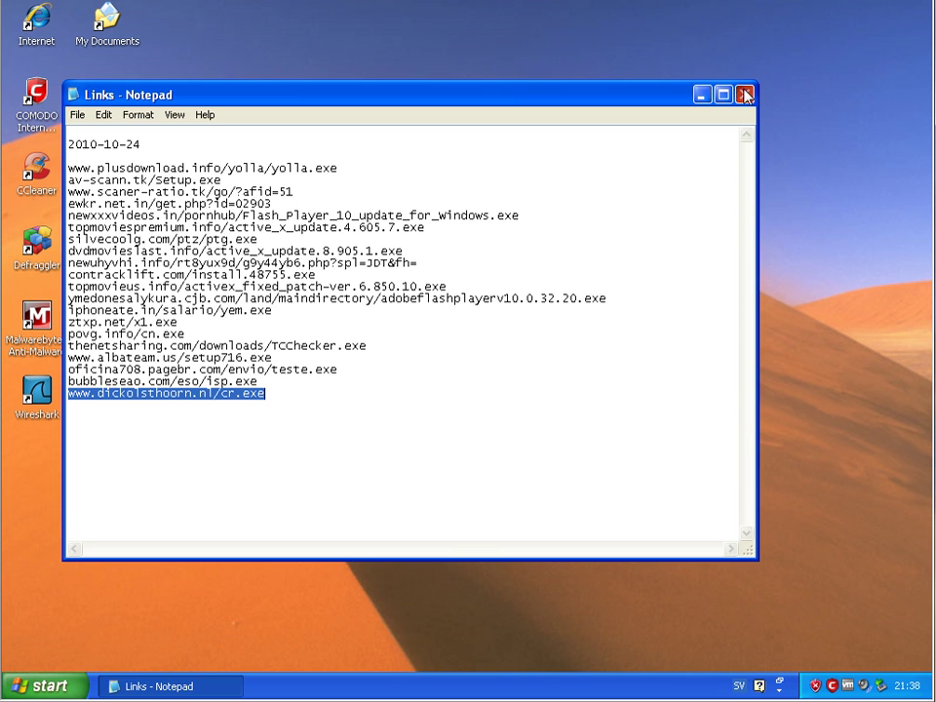
pyautogui.click(745, 95)
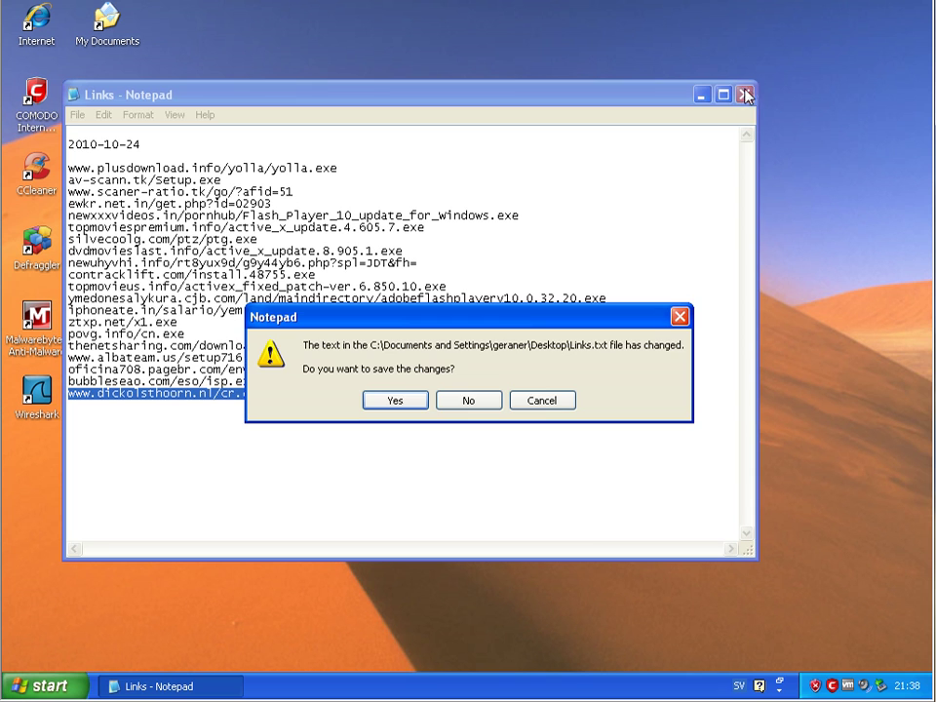
pyautogui.click(441, 403)
# Sort My Documents by Date Modified and select the downloaded files from yolla down to TCChecker.
pyautogui.doubleClick(107, 18)
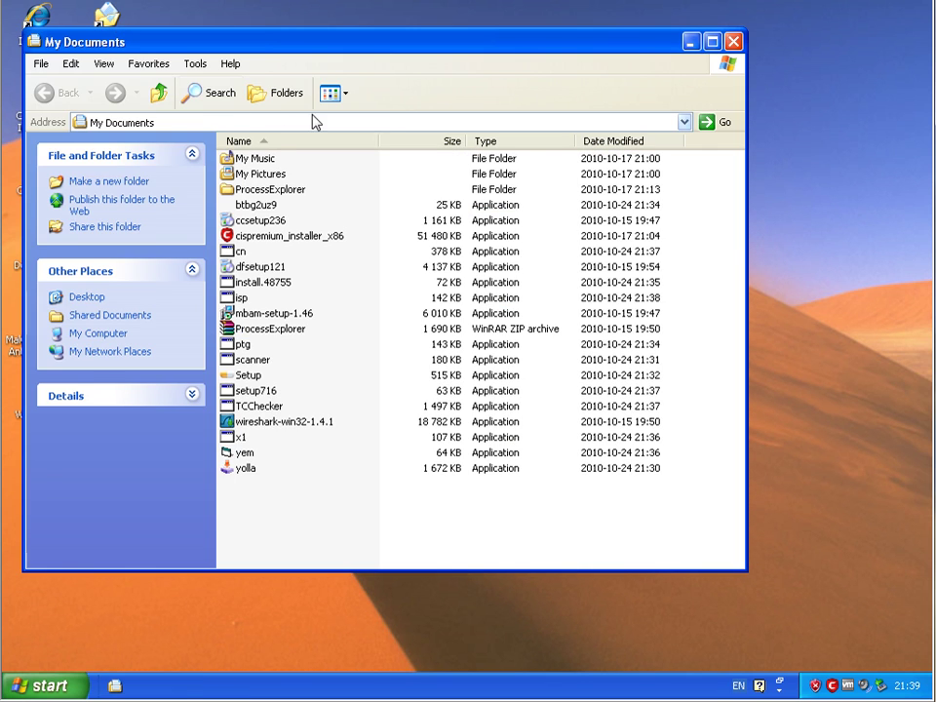
pyautogui.click(624, 141)
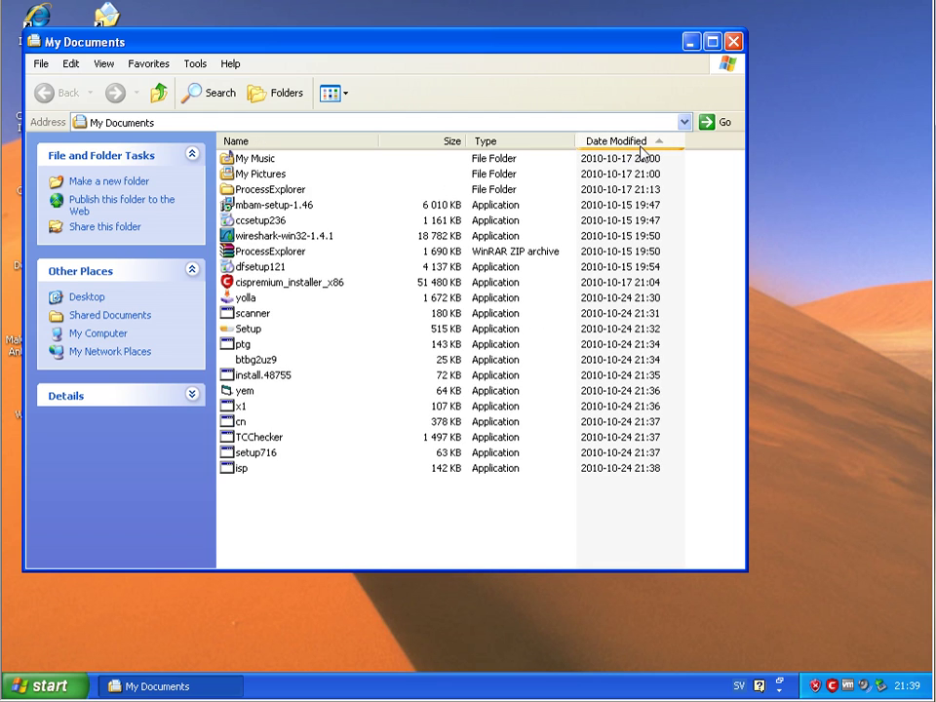
pyautogui.click(243, 298)
pyautogui.hotkey('shift', 'Down')
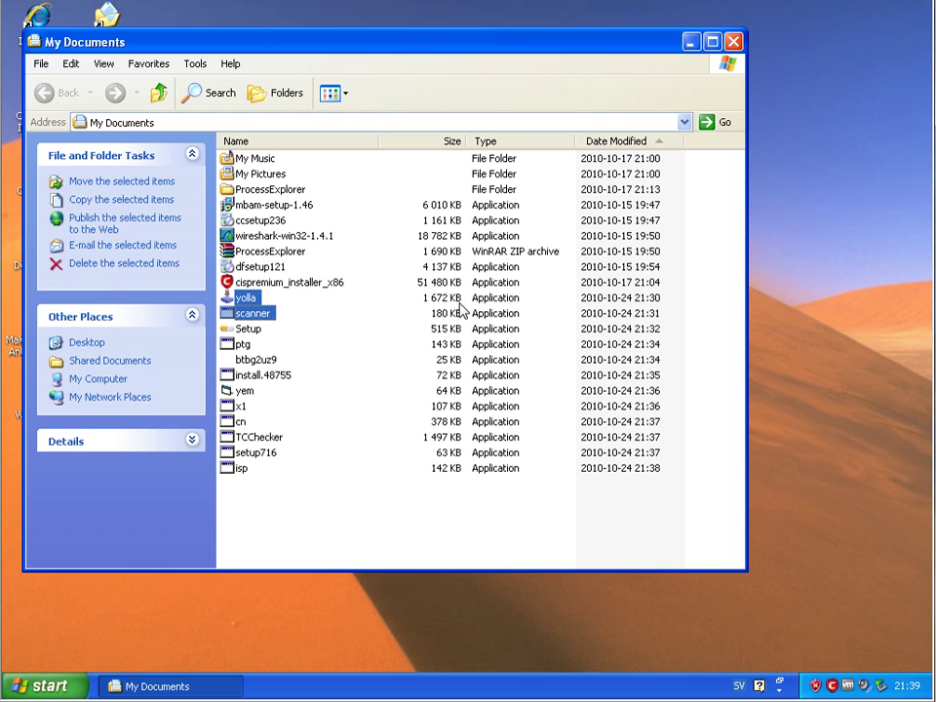
pyautogui.hotkey('shift', 'Down')
pyautogui.hotkey('shift', 'Down')
pyautogui.hotkey('shift', 'Down')
pyautogui.hotkey('shift', 'Down')
pyautogui.hotkey('shift', 'Down')
pyautogui.hotkey('shift', 'Down')
pyautogui.hotkey('shift', 'Down')
pyautogui.hotkey('shift', 'Down')
pyautogui.hotkey('shift', 'Down')
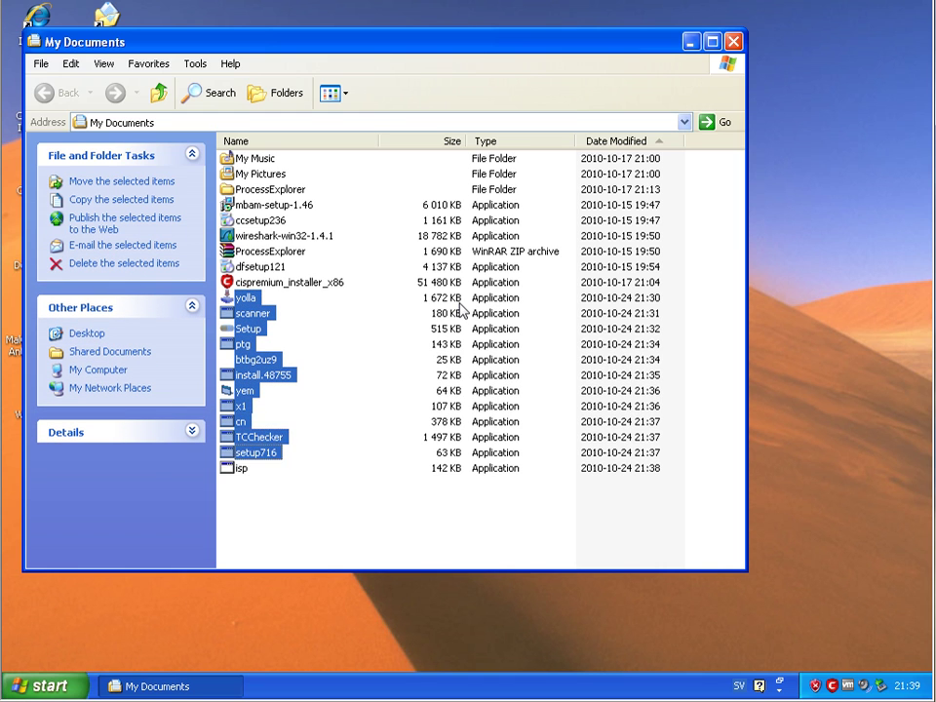
pyautogui.hotkey('shift', 'Down')
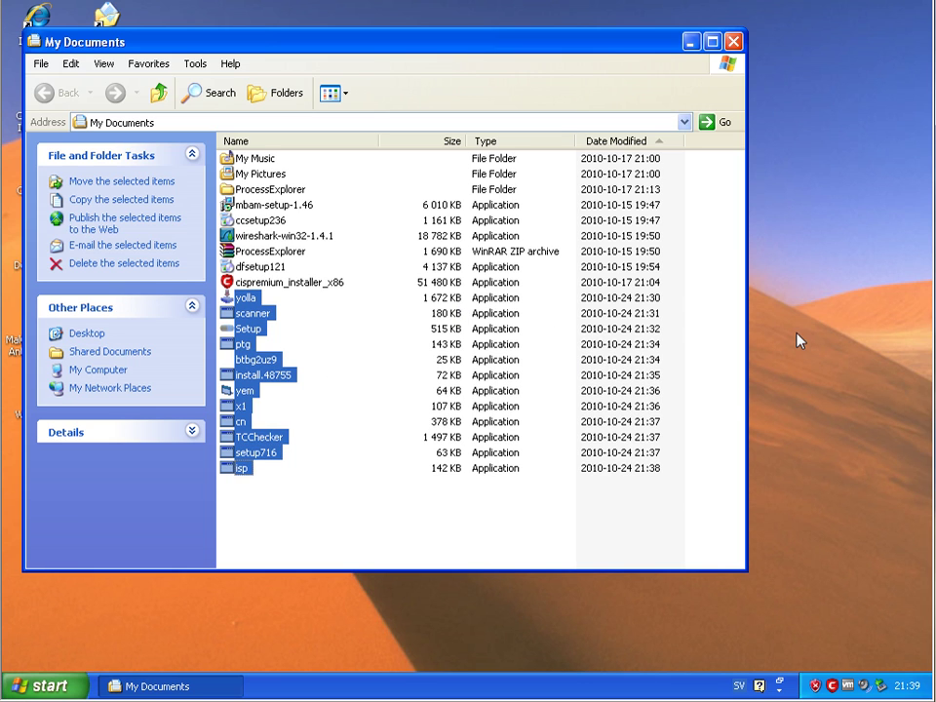
pyautogui.click(301, 625)
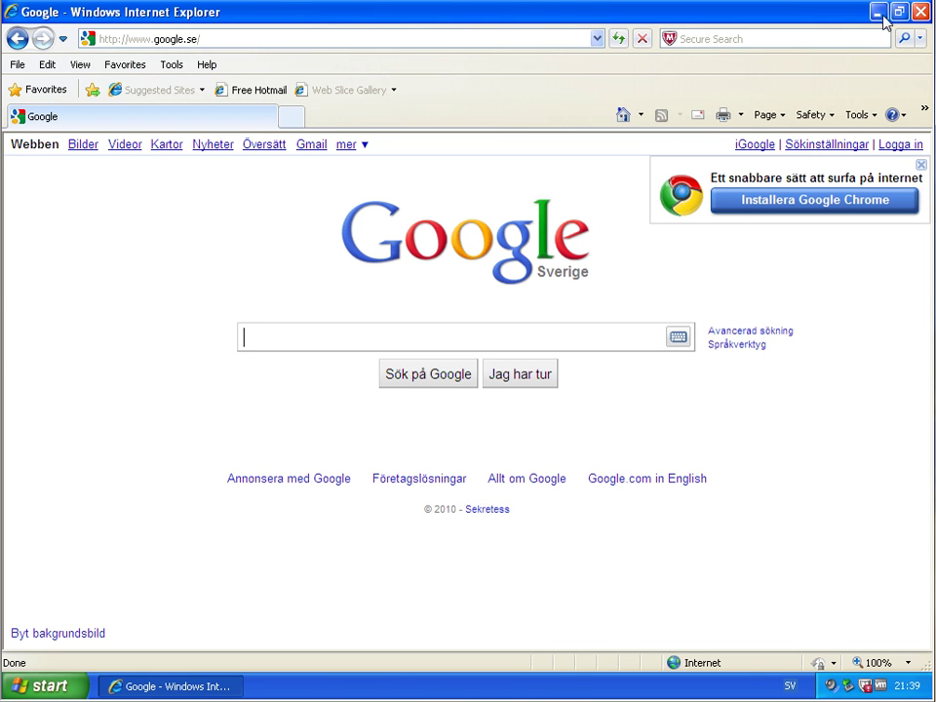
# Show My Documents in Details view, listing only scanner and Setup, then relaunch the browser.
pyautogui.click(919, 13)
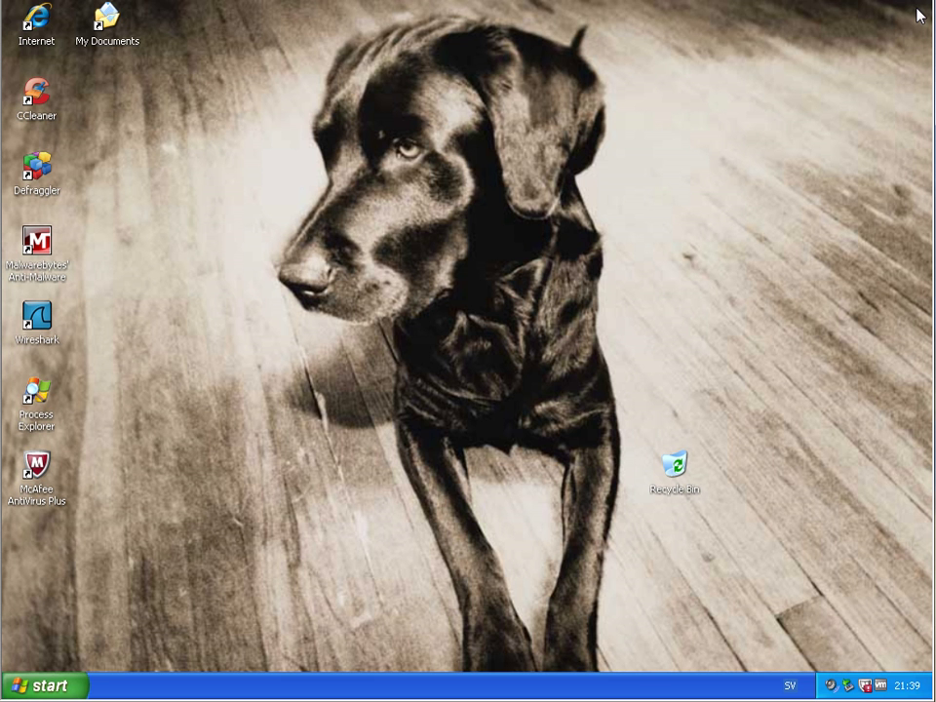
pyautogui.doubleClick(107, 21)
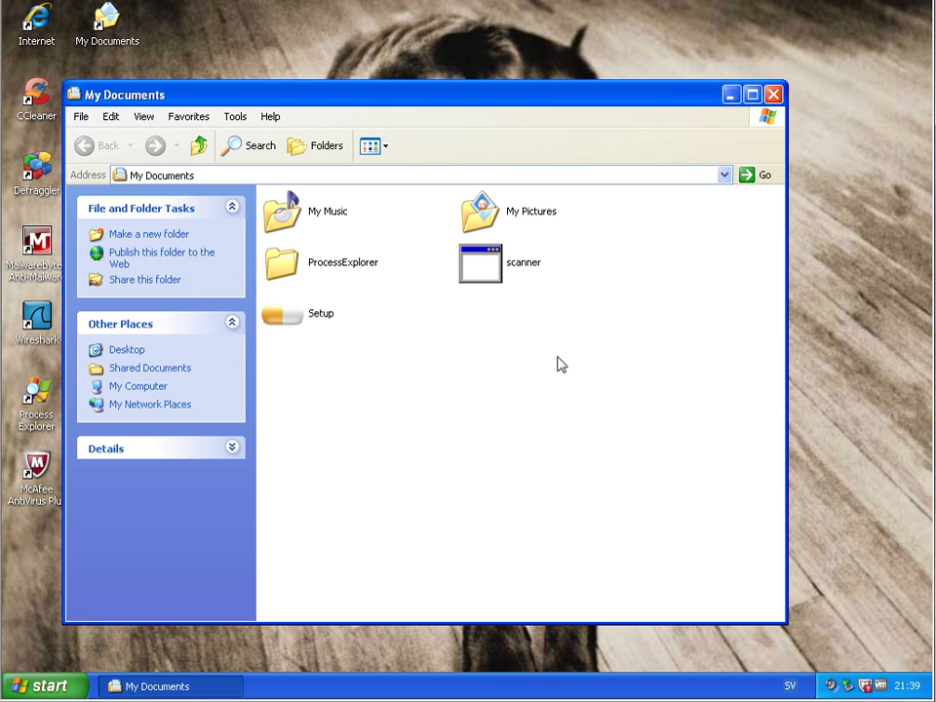
pyautogui.click(143, 117)
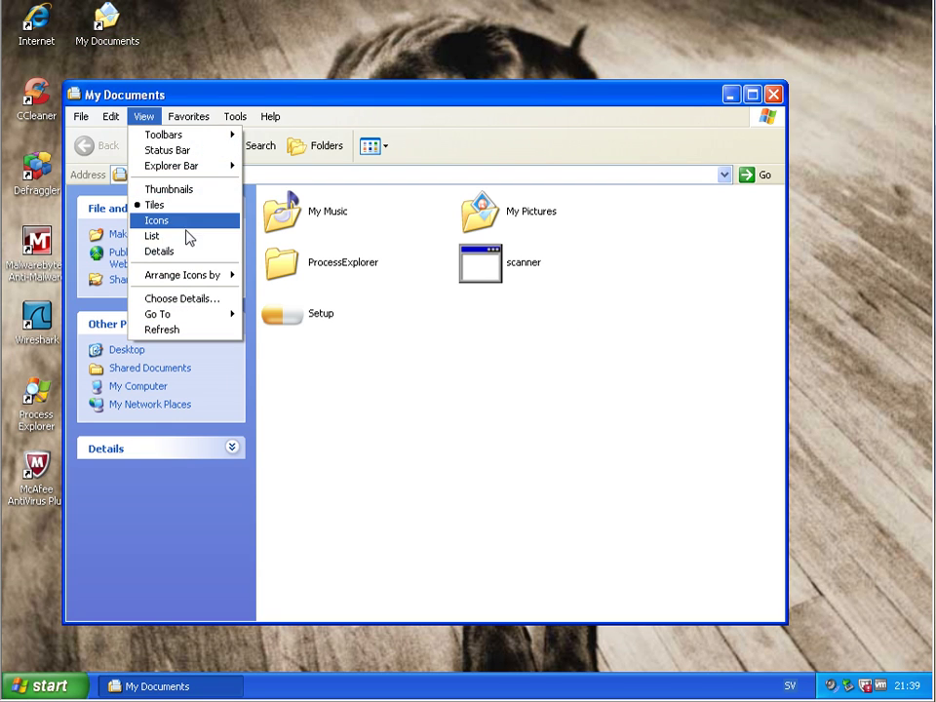
pyautogui.click(181, 252)
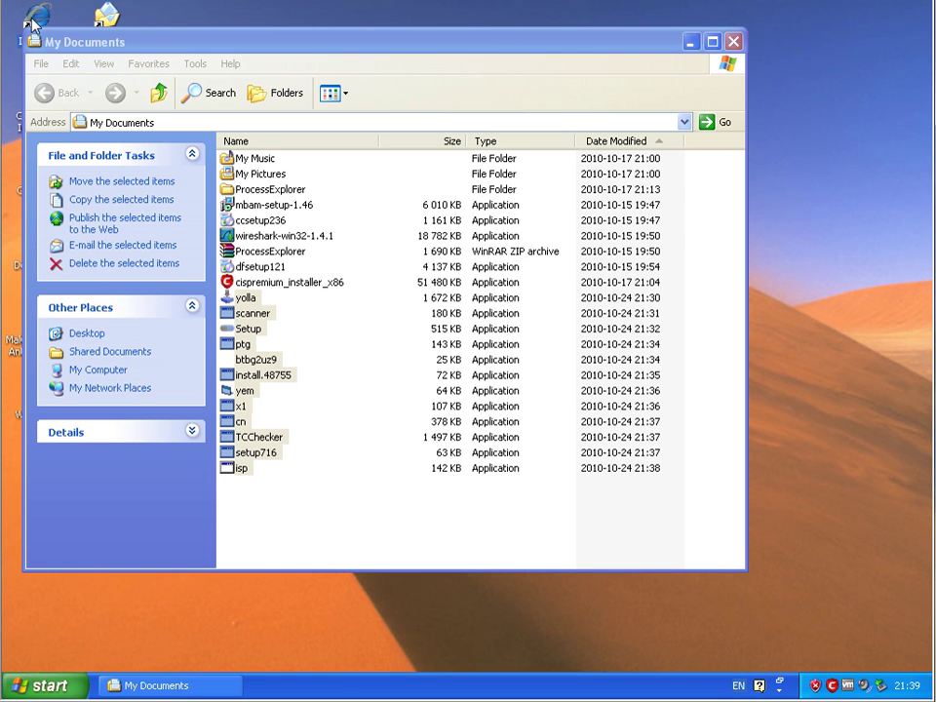
pyautogui.doubleClick(31, 19)
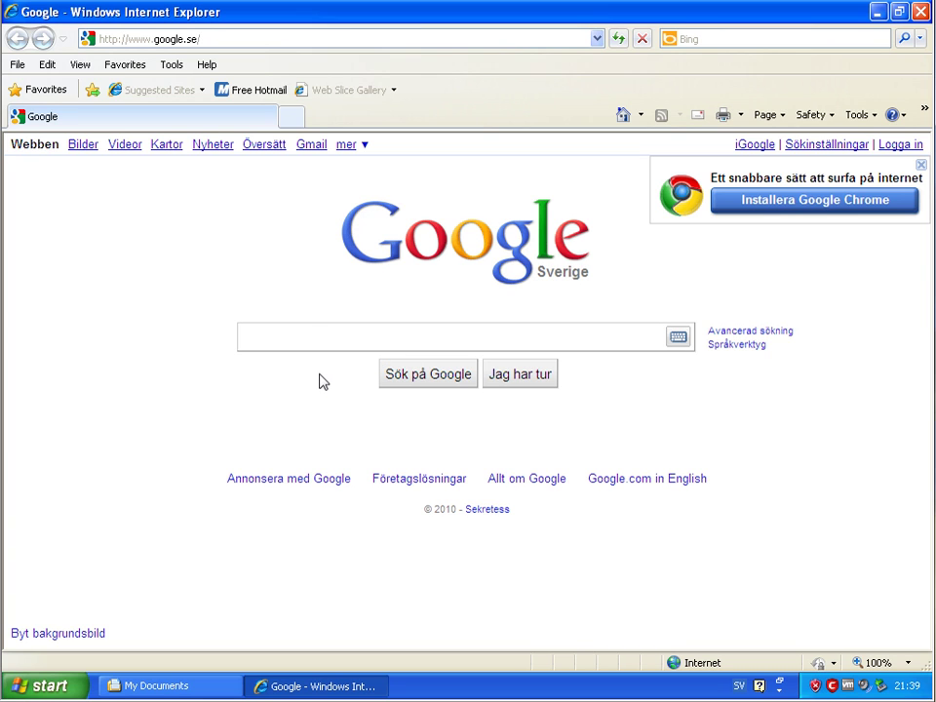
# Search Google for 'comodo dns', open the Secure DNS - Comodo page, then close IE.
pyautogui.write('comodo dns')
pyautogui.press('Return')
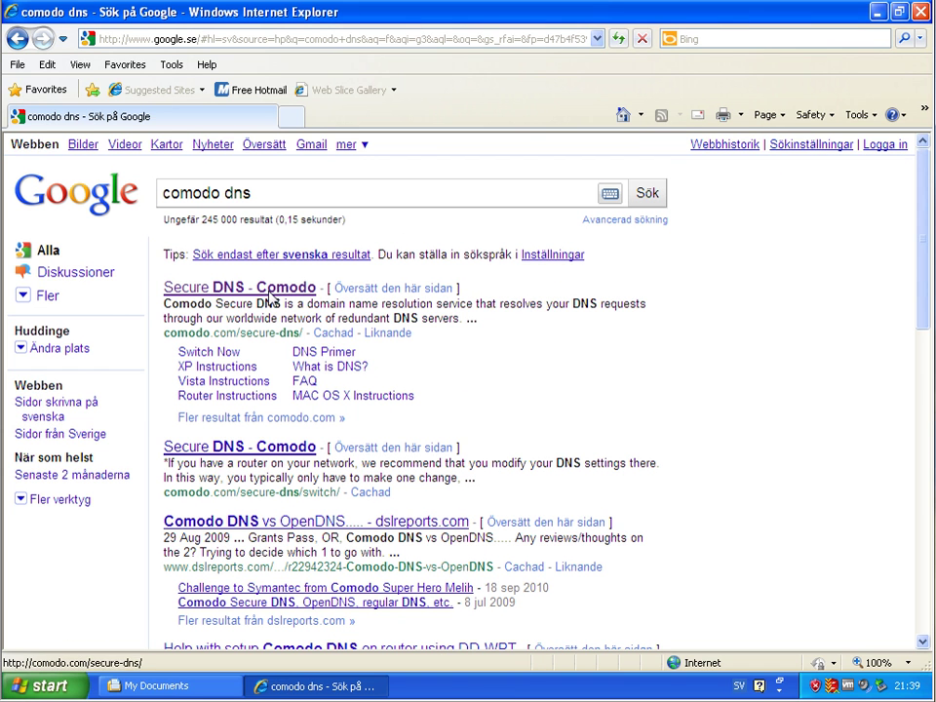
pyautogui.click(262, 284)
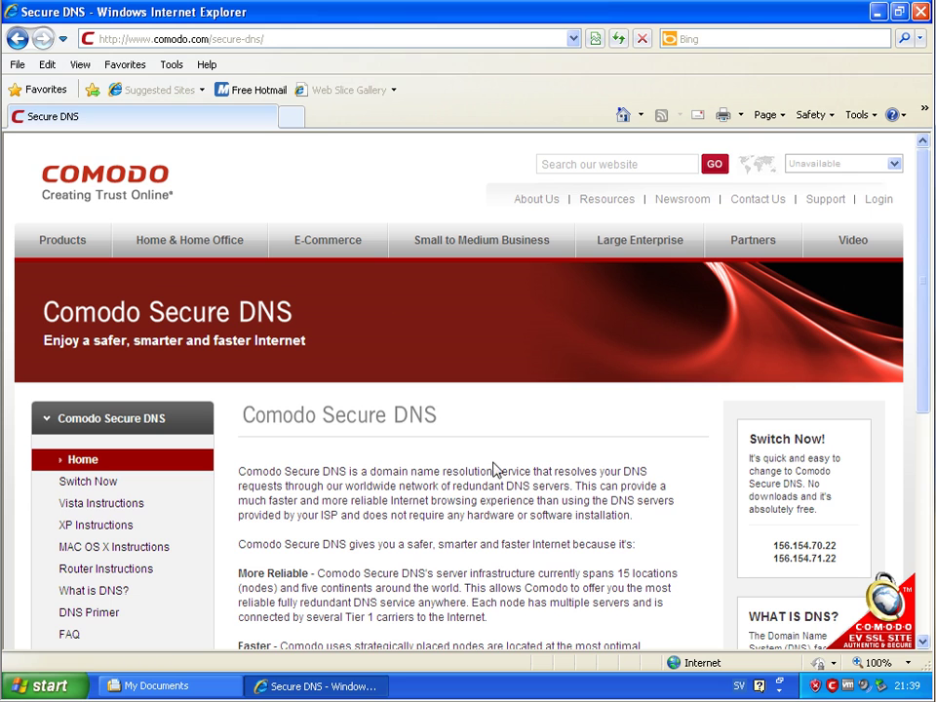
pyautogui.scroll(-2, 573, 456)
pyautogui.hotkey('alt', 'F4')
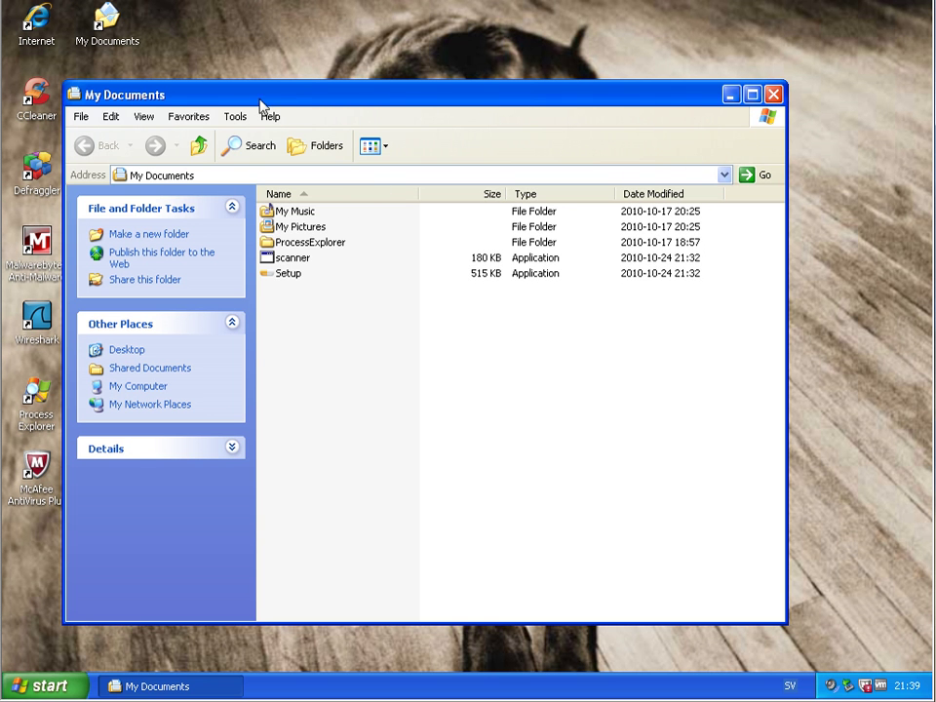
# Relaunch IE, search Google for 'clear cloud dns', and open the ClearCloud DNS - Web Filter result.
pyautogui.click(54, 29)
pyautogui.press('Return')
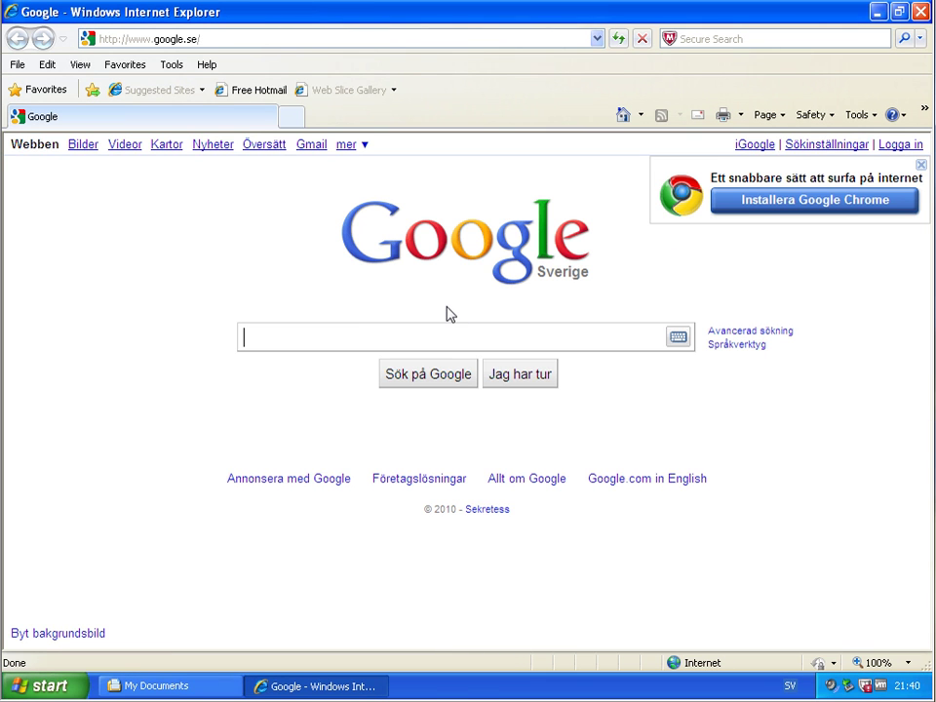
pyautogui.write('clear cloud ')
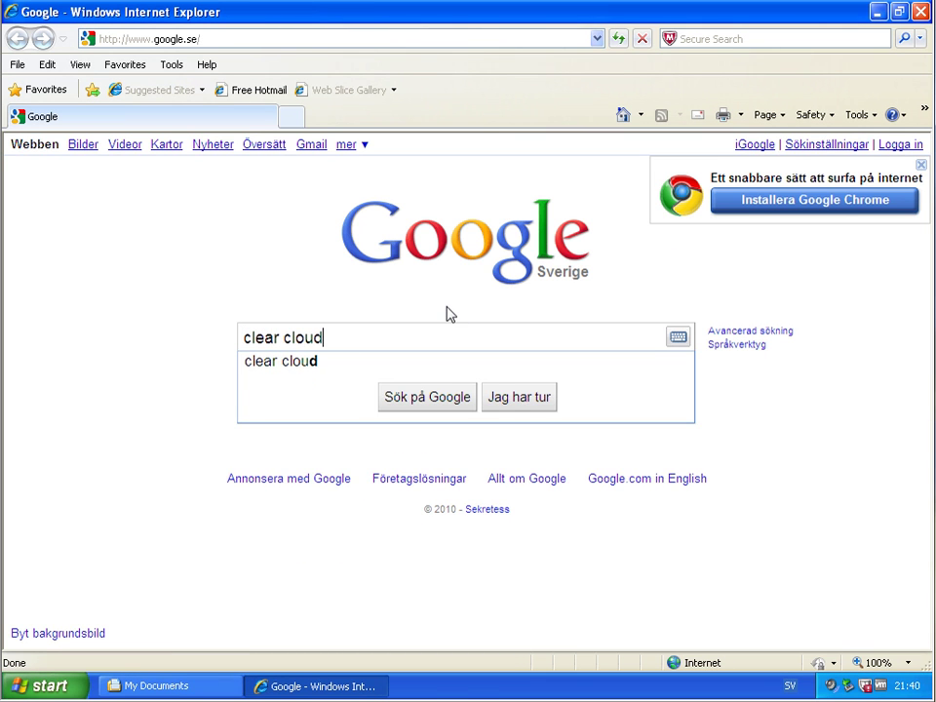
pyautogui.write('dns')
pyautogui.press('Return')
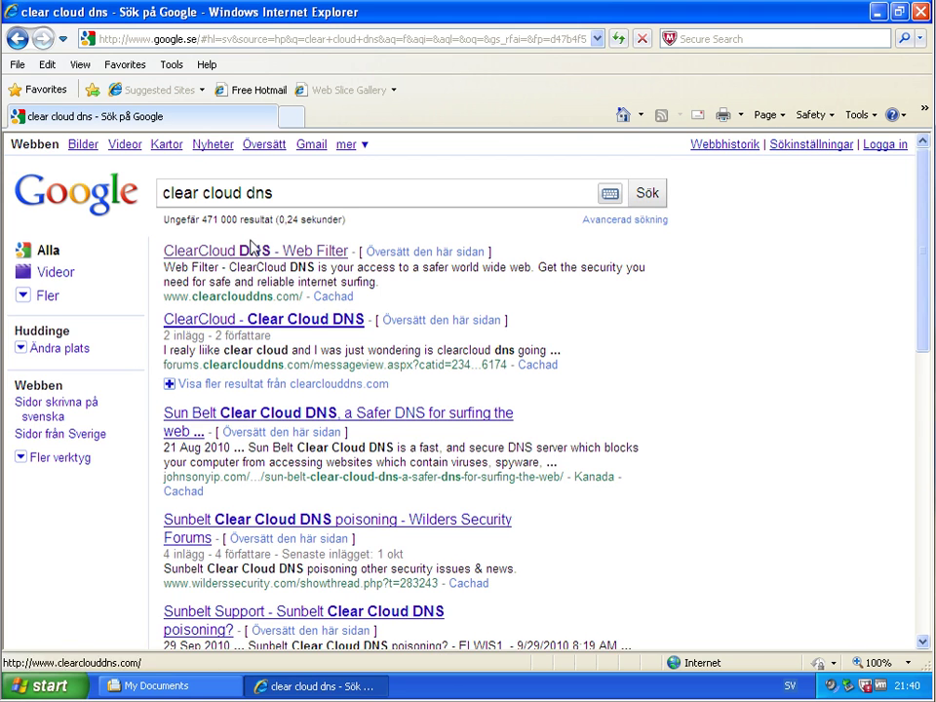
pyautogui.click(274, 252)
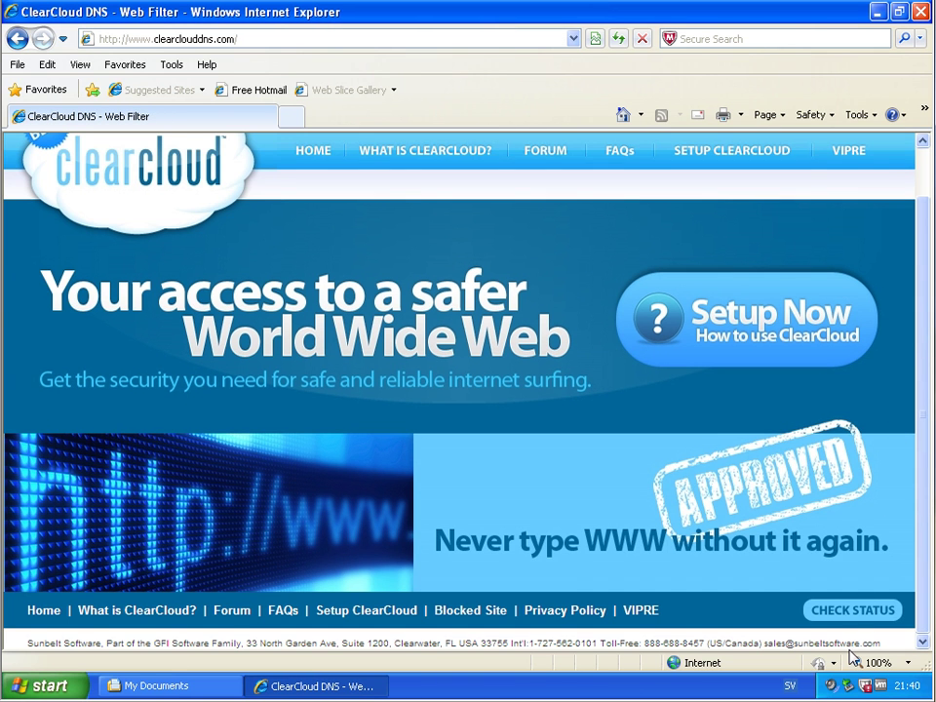
pyautogui.scroll(2, 589, 472)
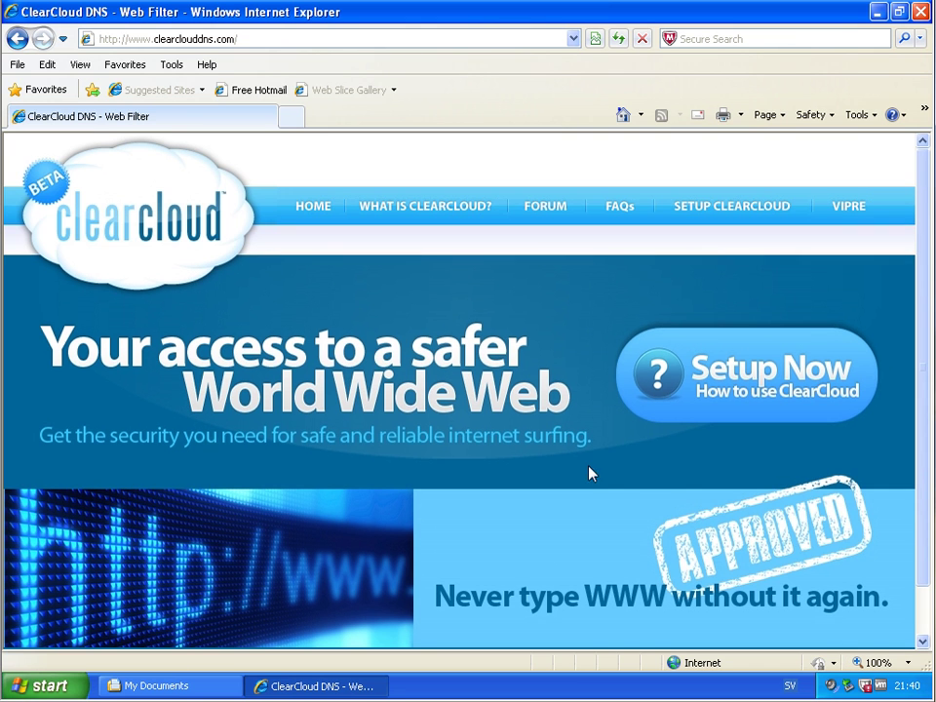